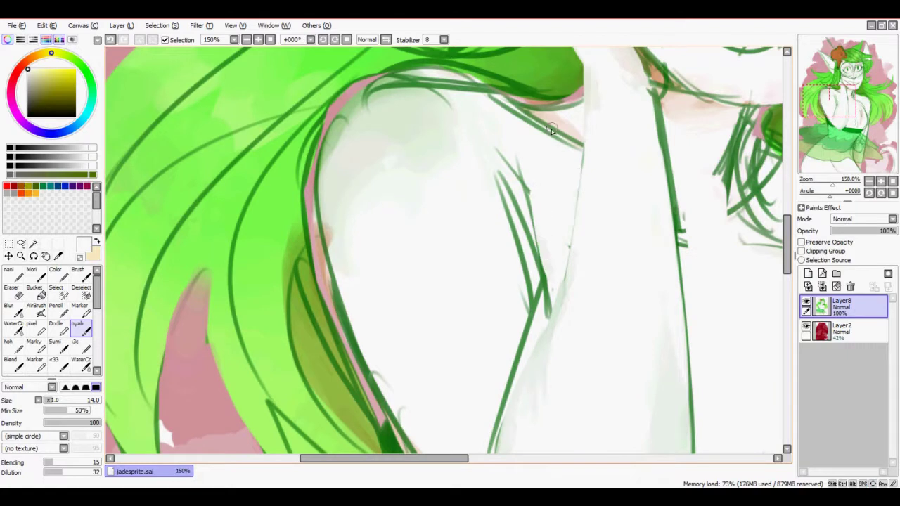
Paint a soft grey-green shadow along the raised forearm's inner edge and cover the dark sketch lines at the arm crease with skin tone
left_click(573, 162, "alt")
mouse_move(580, 172)
left_mouse_down()
mouse_move(541, 307)
mouse_move(485, 261)
left_mouse_up()
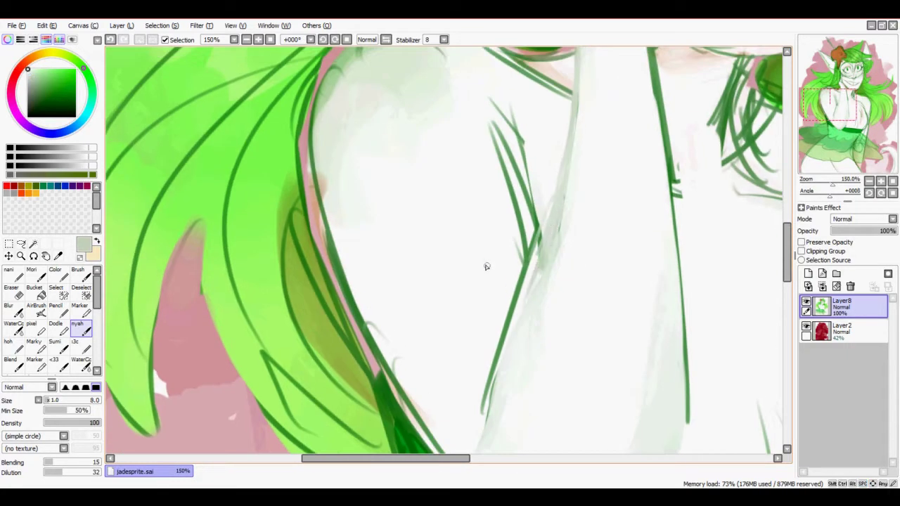
left_click(484, 261, "alt")
left_click_drag(534, 204, 474, 432)
left_click_drag(517, 272, 501, 99)
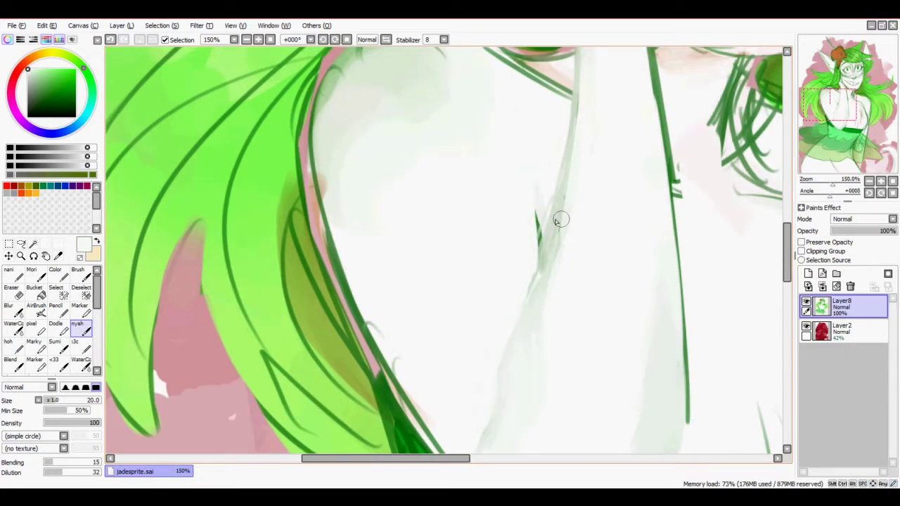
Continue the pale grey-green shading down the arm fold toward the elbow, replacing the dark sketch line there
left_click_drag(509, 162, 436, 170)
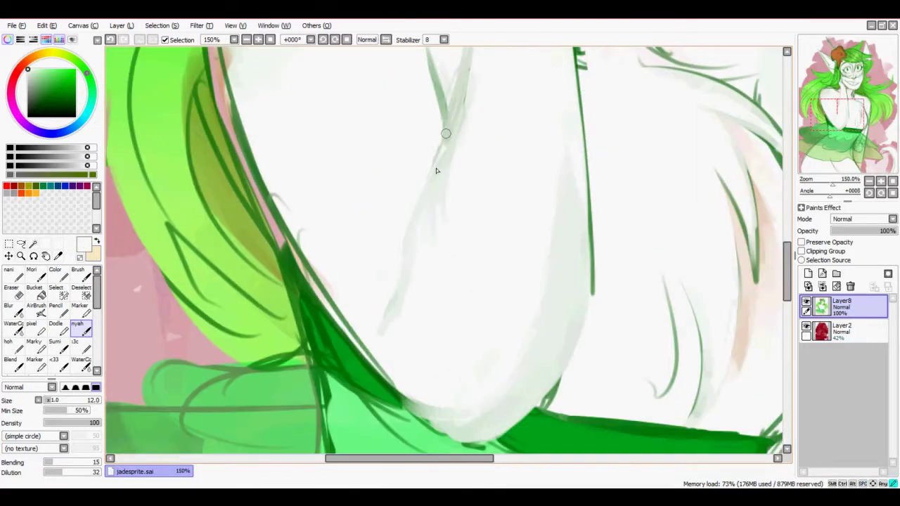
left_click_drag(453, 116, 398, 260)
mouse_move(499, 396)
left_mouse_down()
mouse_move(430, 297)
mouse_move(362, 316)
left_mouse_up()
left_click(520, 225, "alt")
Repaint the forearm's dark chest-side outline as a soft muted green edge from the wrist down, using a size 9 brush
scroll(478, 89, "up", 4)
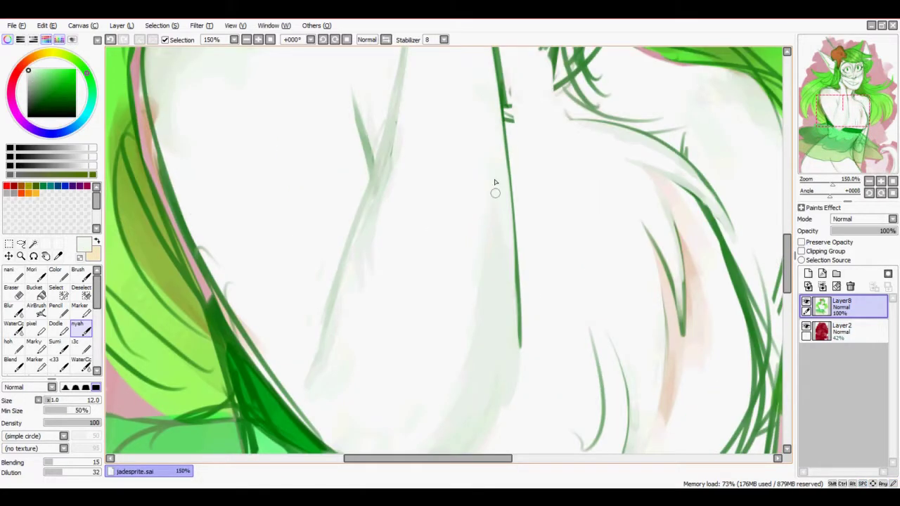
scroll(495, 183, "up", 2)
scroll(507, 182, "down", 2)
scroll(511, 197, "up", 2)
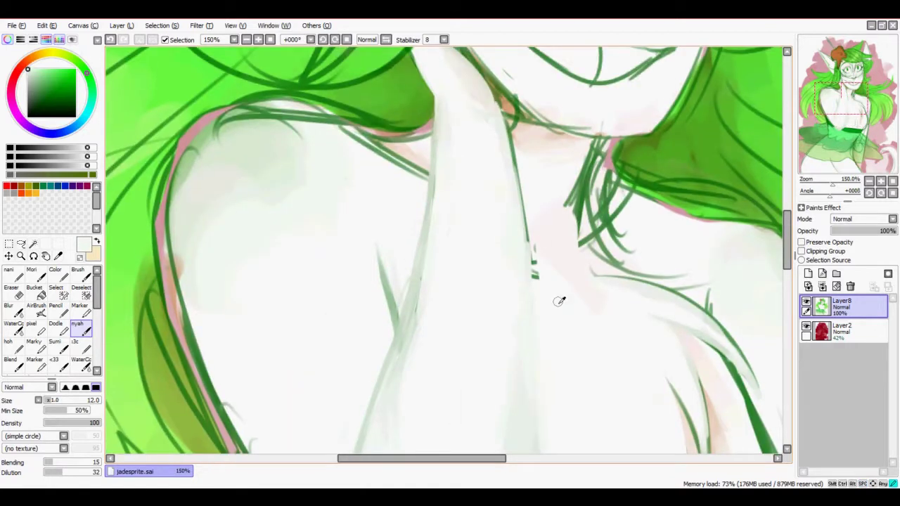
left_click(397, 302, "alt")
key("bracketleft")
key("bracketleft")
mouse_move(496, 111)
left_mouse_down()
mouse_move(519, 201)
mouse_move(527, 331)
left_mouse_up()
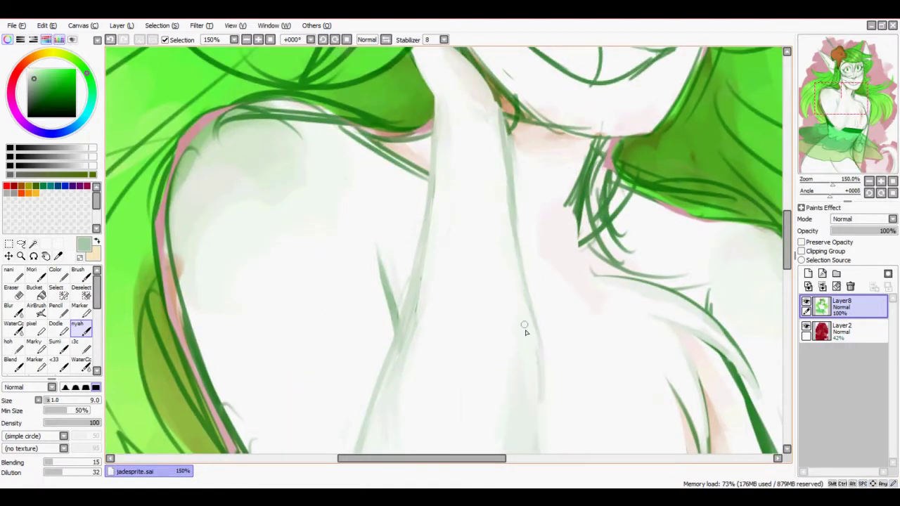
scroll(527, 331, "down", 1)
left_click_drag(540, 229, 536, 373)
Shade the hand under the jaw with a size 20 brush and sharpen its edge against the face with a size 8 brush
scroll(536, 382, "up", 3)
left_click(498, 259, "alt")
key("bracketright")
key("bracketright")
key("bracketright")
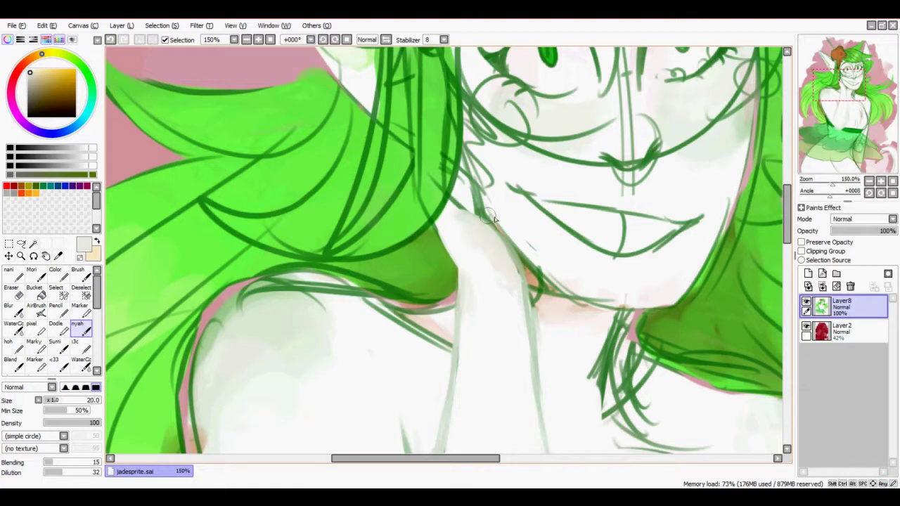
left_click(462, 184, "alt")
key("bracketleft")
key("bracketleft")
key("bracketleft")
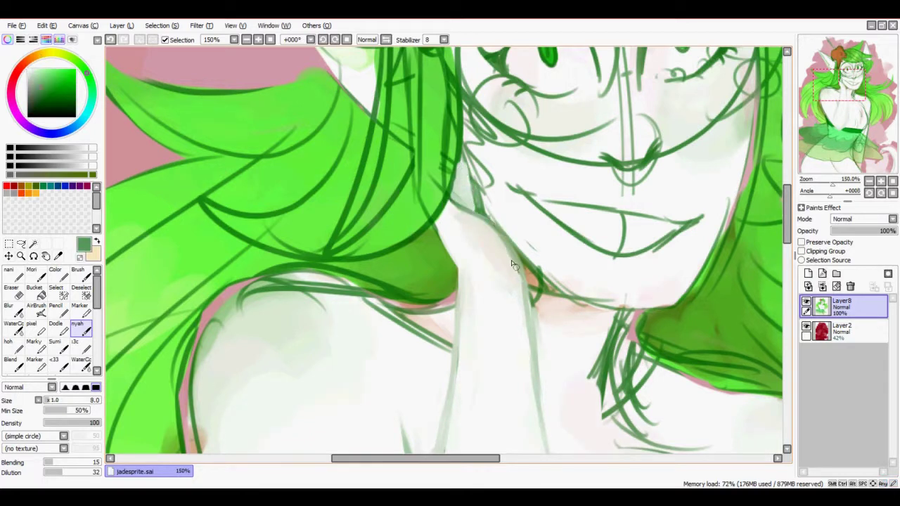
Paint mid and bright green over the sketch lines in the hair lock hanging beneath the orange hair ornament
scroll(512, 264, "up", 3)
scroll(425, 170, "down", 1)
left_click(425, 171, "alt")
mouse_move(365, 340)
left_mouse_down()
mouse_move(411, 215)
mouse_move(407, 177)
mouse_move(317, 352)
mouse_move(400, 261)
mouse_move(417, 322)
left_mouse_up()
mouse_move(413, 148)
left_mouse_down()
mouse_move(420, 280)
mouse_move(296, 362)
mouse_move(281, 359)
mouse_move(429, 247)
mouse_move(436, 172)
mouse_move(454, 306)
mouse_move(399, 380)
left_mouse_up()
left_click(371, 222, "alt")
left_click_drag(387, 281, 469, 228)
left_click_drag(474, 180, 470, 216)
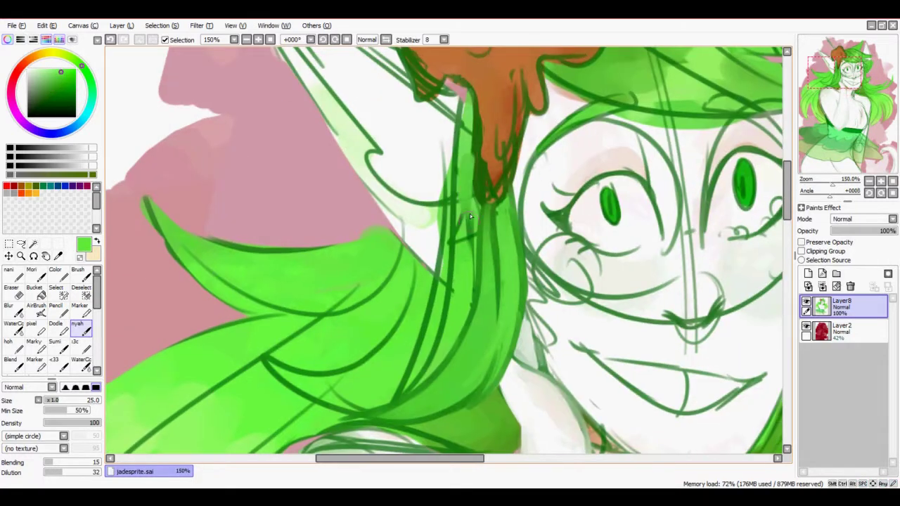
left_click_drag(474, 115, 467, 287)
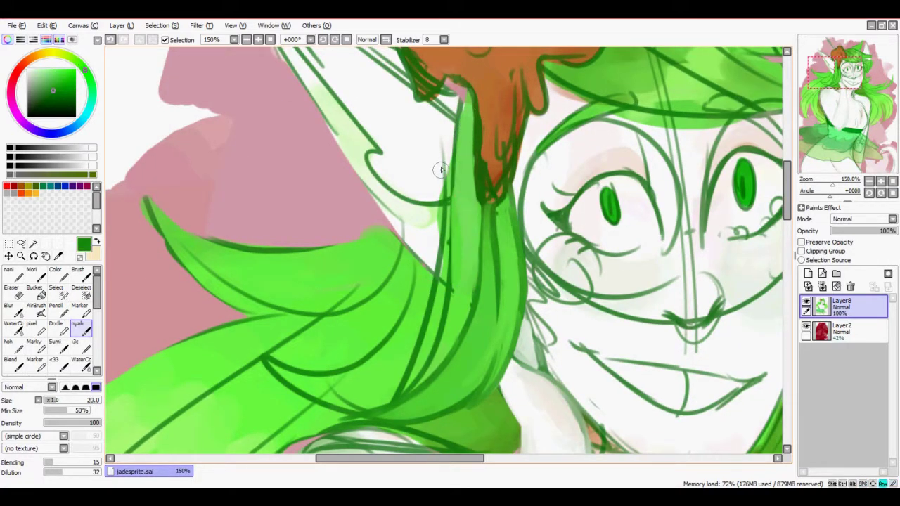
Add darker green strand lines and lighter green blending to the hair lock between the ear and the face
left_click_drag(452, 191, 466, 331)
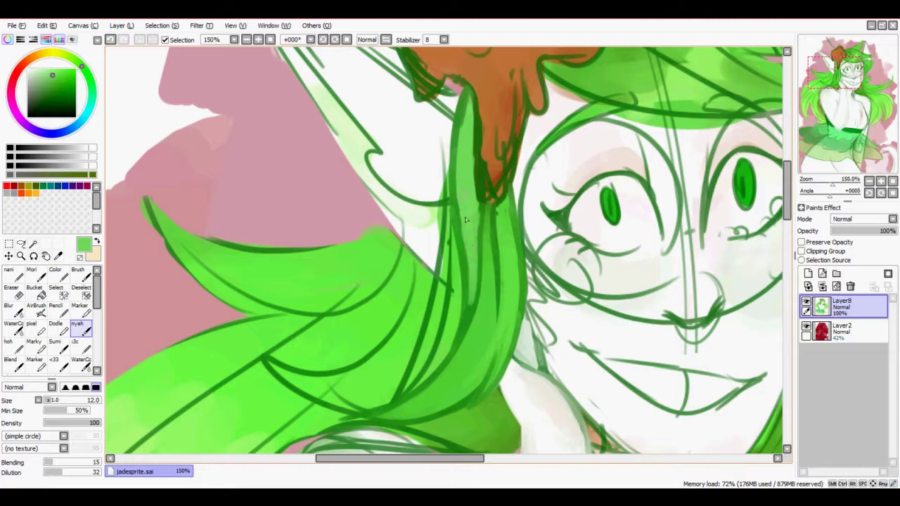
left_click_drag(461, 263, 482, 221)
left_click(463, 256, "alt")
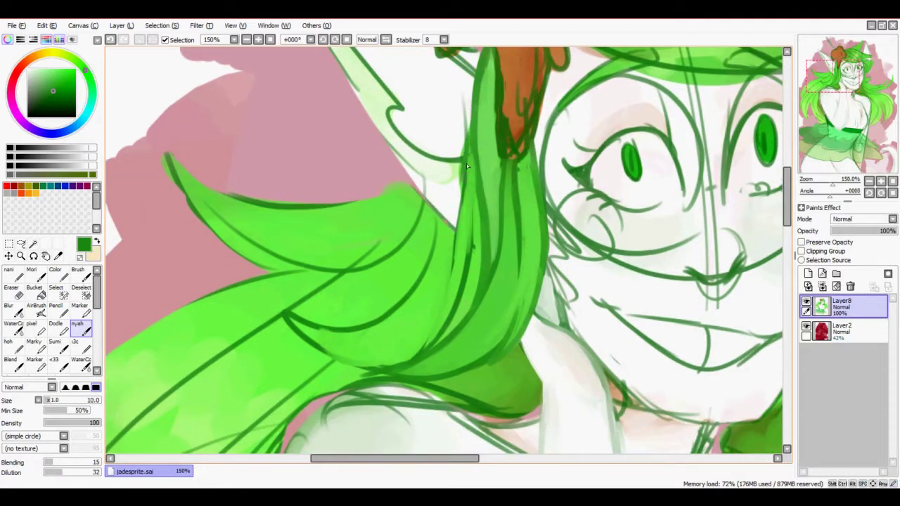
Cover the green outlines of the hair ornament's drips and upper edge with its sampled orange, using a size 20 brush
left_click_drag(325, 333, 302, 450)
left_click(402, 195, "alt")
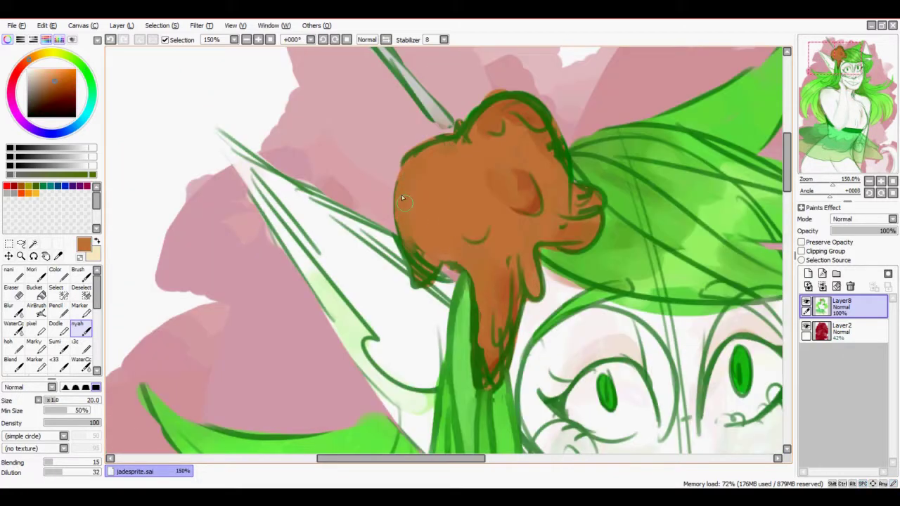
mouse_move(422, 281)
left_mouse_down()
mouse_move(406, 225)
mouse_move(416, 197)
mouse_move(434, 204)
mouse_move(422, 239)
mouse_move(462, 264)
mouse_move(492, 379)
left_mouse_up()
left_click(518, 303, "alt")
left_click_drag(509, 267, 504, 339)
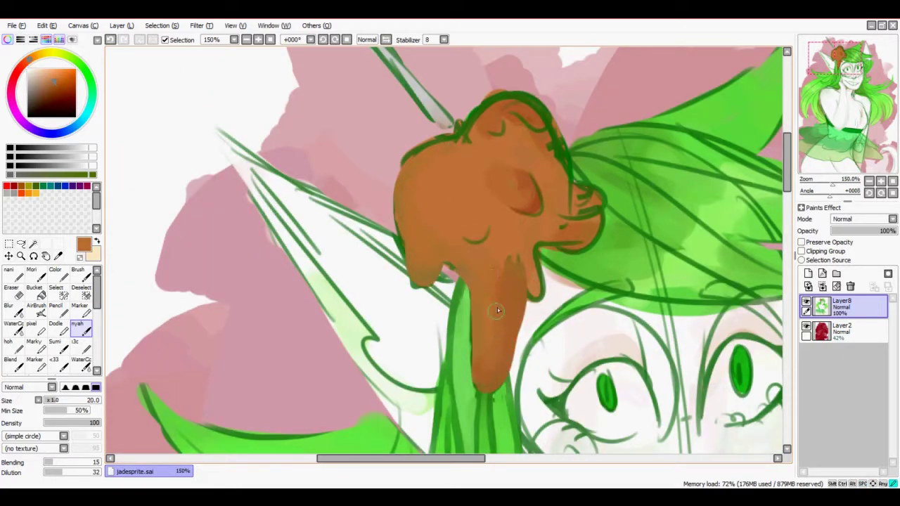
left_click_drag(501, 274, 495, 245)
left_click_drag(500, 100, 479, 153)
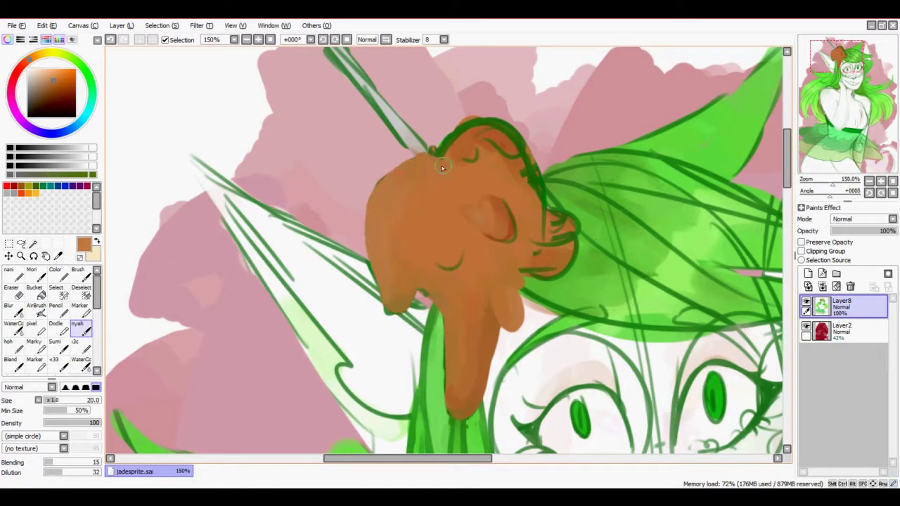
Shade the ornament's inner fold and crest in darker orange and paint over the green outline along its top edge
scroll(468, 204, "up", 2)
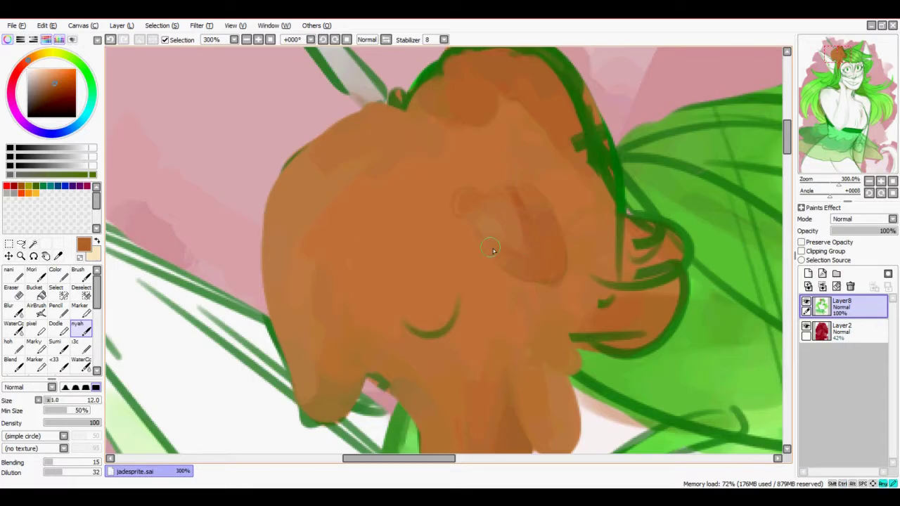
left_click_drag(507, 247, 458, 324)
mouse_move(559, 275)
left_mouse_down()
mouse_move(527, 165)
mouse_move(555, 211)
left_mouse_up()
left_click_drag(369, 176, 290, 191)
left_click_drag(396, 185, 354, 223)
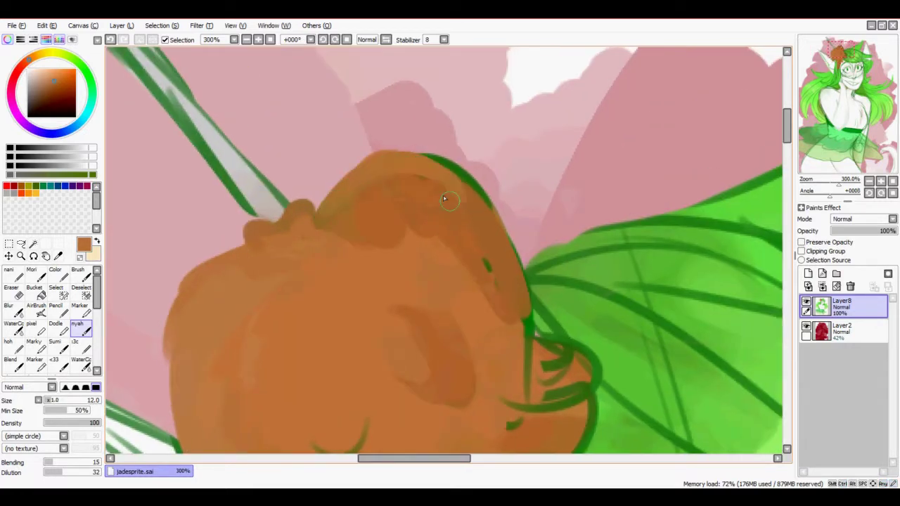
mouse_move(380, 158)
left_mouse_down()
mouse_move(425, 187)
mouse_move(526, 307)
mouse_move(505, 174)
left_mouse_up()
left_click_drag(485, 236, 462, 175)
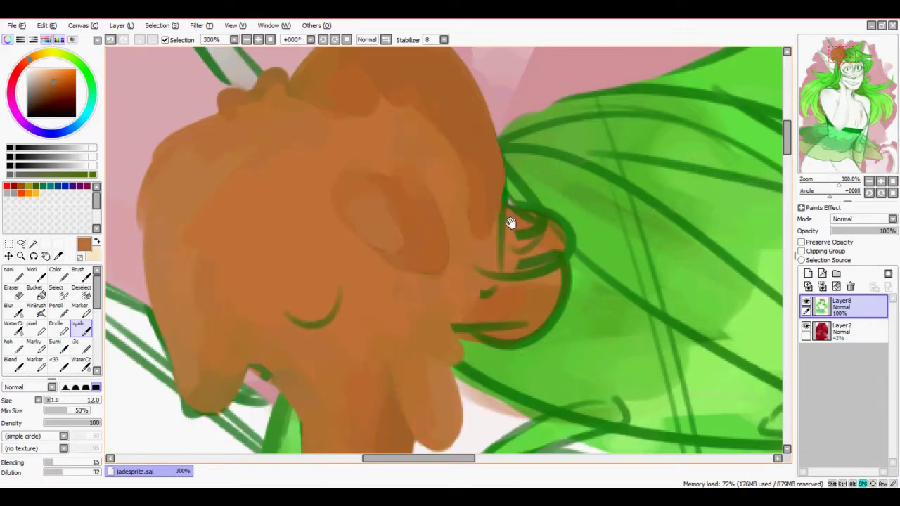
Paint orange over the sketch lines of the ornament's small side lobe and blend highlights and shadows into the crest
left_click_drag(510, 222, 465, 145)
left_click_drag(450, 148, 495, 204)
left_click_drag(492, 211, 412, 257)
mouse_move(499, 137)
left_mouse_down()
mouse_move(522, 201)
mouse_move(485, 246)
mouse_move(405, 260)
left_mouse_up()
left_click_drag(389, 334, 437, 247)
left_click_drag(527, 70, 476, 227)
left_click_drag(354, 59, 417, 110)
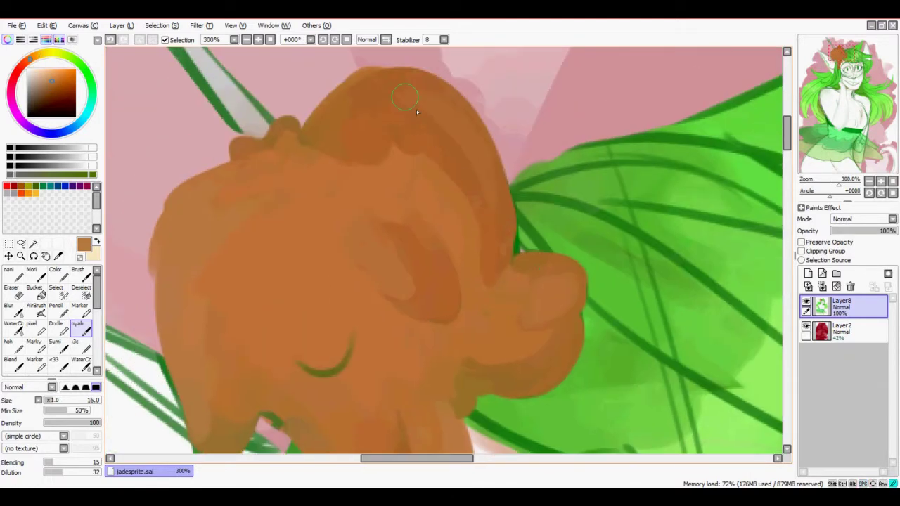
Paint the ornament's stick in grey over its green outlines and erase its rounded end to a slanted tip
scroll(416, 109, "down", 3)
scroll(437, 227, "up", 1)
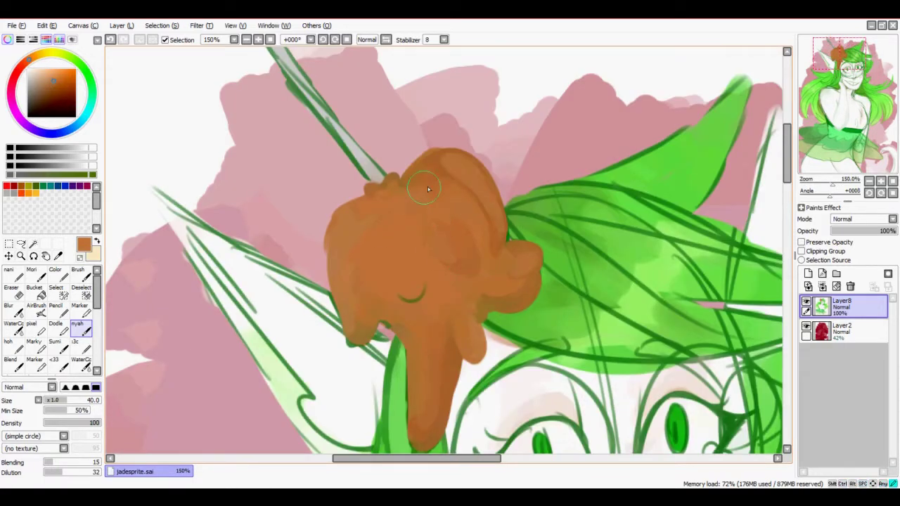
scroll(428, 189, "down", 2)
left_click_drag(402, 149, 416, 176)
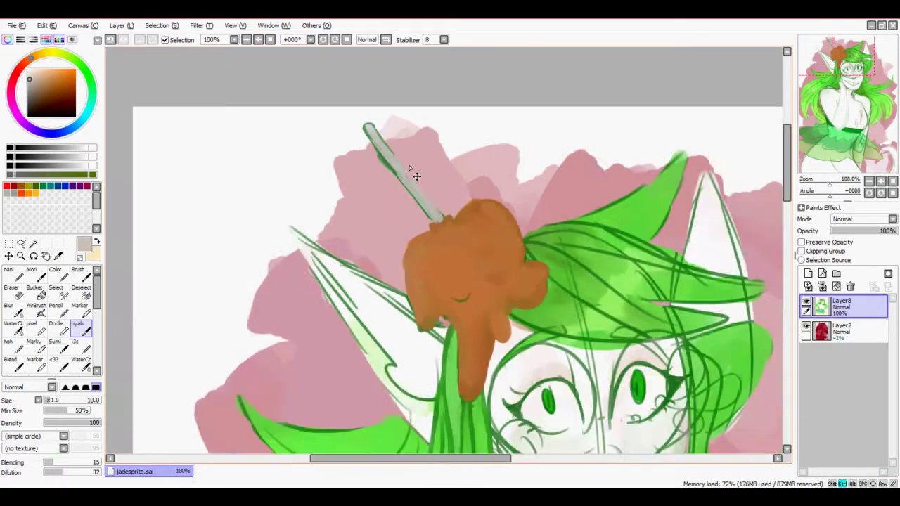
scroll(416, 175, "up", 2)
left_click_drag(345, 151, 381, 206)
key("e")
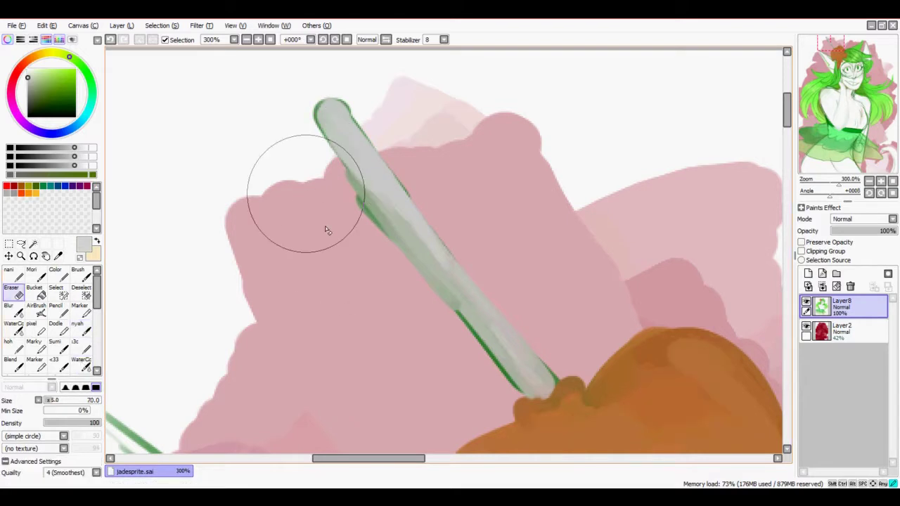
mouse_move(373, 151)
left_mouse_down()
mouse_move(327, 91)
mouse_move(320, 123)
left_mouse_up()
key("b")
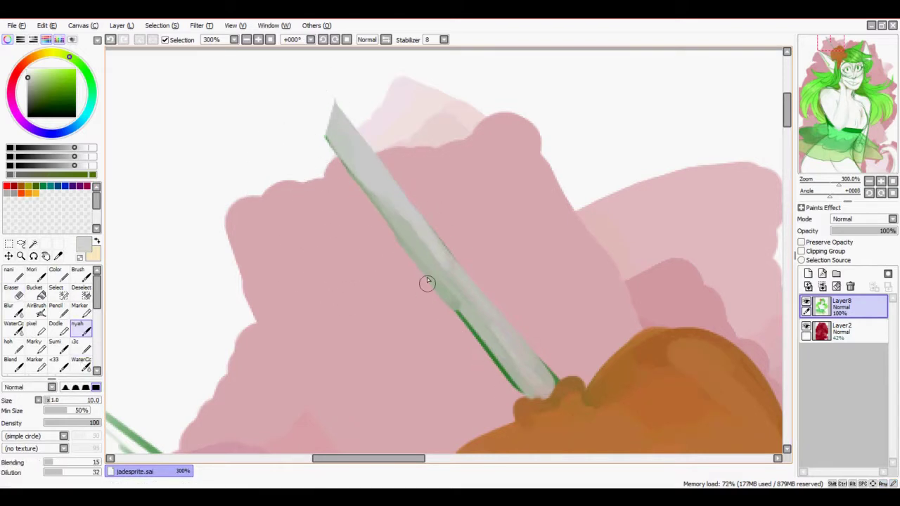
left_click_drag(427, 282, 540, 398)
Paint small orange bumps over the base of the stick where it enters the hair ornament
left_click_drag(592, 383, 581, 249)
left_click(581, 249, "alt")
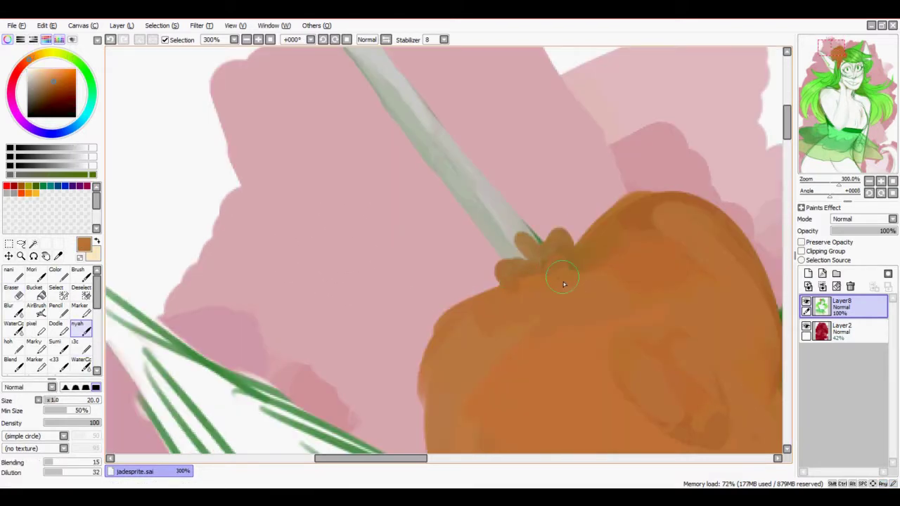
scroll(563, 284, "down", 2)
Paint olive green over the sketch lines and pink gap in the shadowed hair beside the upper arm
mouse_move(500, 241)
left_mouse_down()
mouse_move(325, 153)
mouse_move(430, 137)
mouse_move(255, 130)
mouse_move(314, 124)
mouse_move(304, 150)
mouse_move(359, 217)
mouse_move(249, 206)
mouse_move(347, 148)
mouse_move(404, 208)
left_mouse_up()
left_click(338, 131, "alt")
left_click(351, 267, "alt")
left_click_drag(337, 162, 394, 337)
left_click_drag(365, 211, 333, 217)
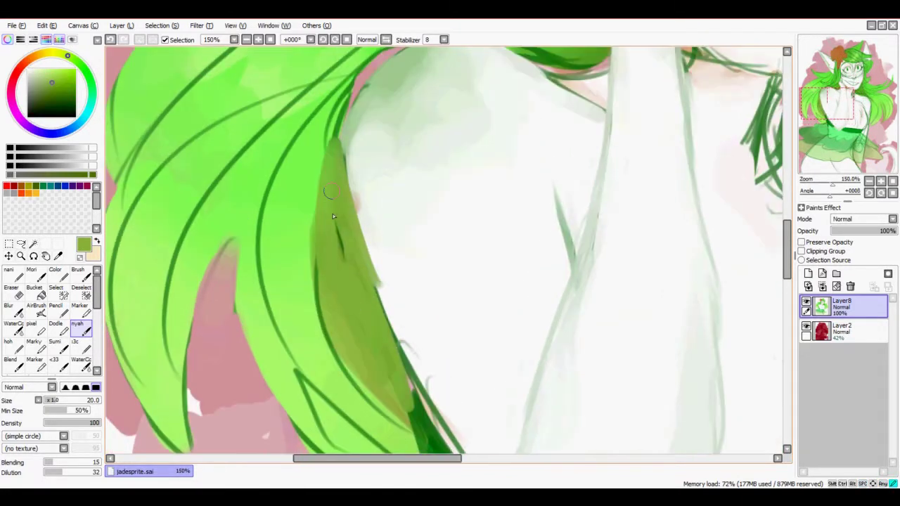
left_click_drag(338, 358, 411, 433)
mouse_move(316, 207)
left_mouse_down()
mouse_move(398, 422)
mouse_move(374, 325)
mouse_move(377, 148)
mouse_move(408, 394)
mouse_move(372, 330)
left_mouse_up()
Cover the lower hair lock's sketch lines with bright green at brush size 40 and extend its end into an outward curl
left_click(362, 120, "alt")
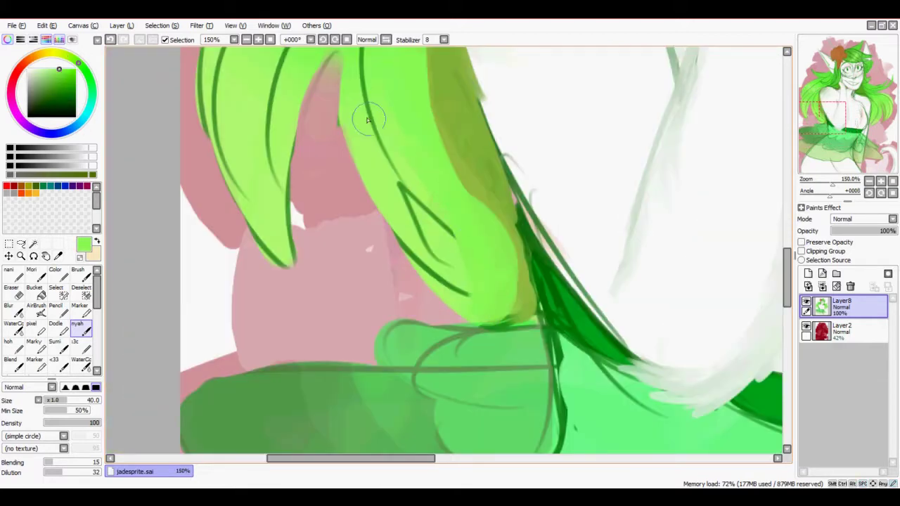
mouse_move(367, 120)
left_mouse_down()
mouse_move(494, 264)
mouse_move(421, 302)
left_mouse_up()
mouse_move(366, 91)
left_mouse_down()
mouse_move(392, 298)
mouse_move(448, 389)
left_mouse_up()
mouse_move(413, 190)
left_mouse_down()
mouse_move(439, 300)
mouse_move(491, 396)
left_mouse_up()
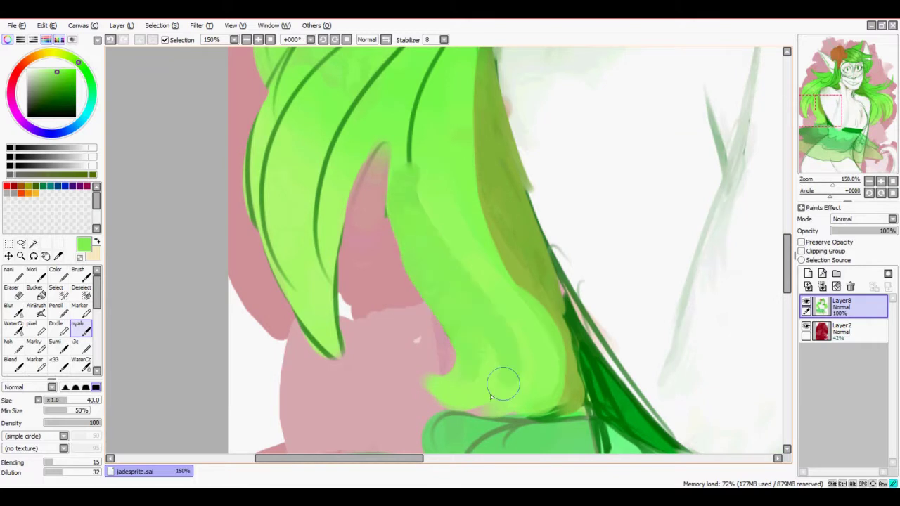
left_click_drag(430, 125, 463, 217)
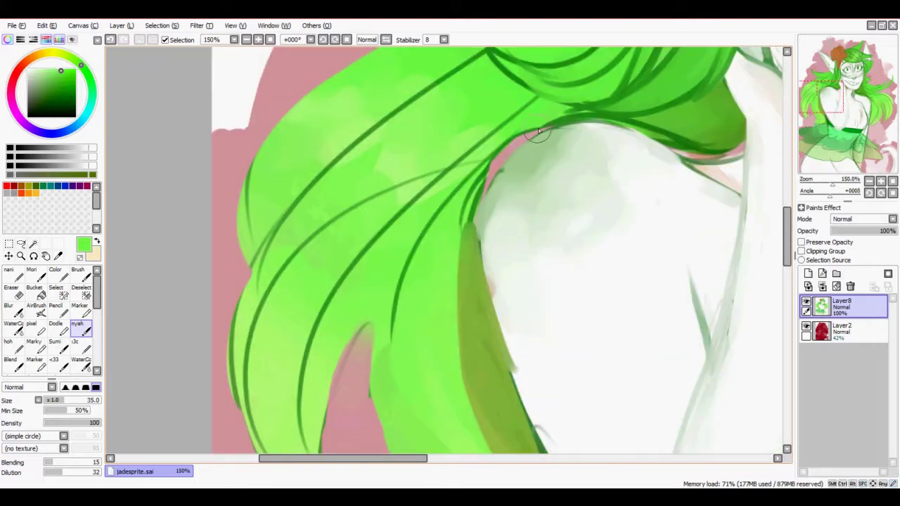
Fill the pink gap between the hair and the shoulder with bright green, using a smaller brush
key("bracketleft")
key("bracketleft")
key("bracketleft")
mouse_move(539, 132)
left_mouse_down()
mouse_move(460, 251)
mouse_move(450, 339)
left_mouse_up()
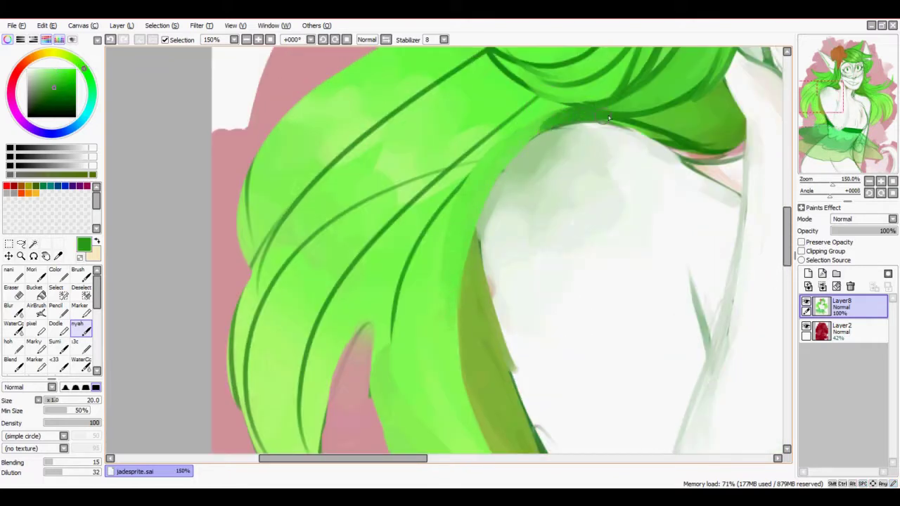
Draw dark green strand lines from the shoulder down through the lower hair lock to its curled end
left_click_drag(583, 107, 462, 180)
left_click_drag(451, 188, 469, 113)
left_click_drag(453, 261, 475, 217)
key("bracketright")
mouse_move(506, 329)
left_mouse_down()
mouse_move(483, 378)
mouse_move(450, 208)
mouse_move(546, 366)
mouse_move(521, 394)
left_mouse_up()
Blend bright green into the lower lock's curled end and erase the excess along its outer edge
left_click(532, 345, "alt")
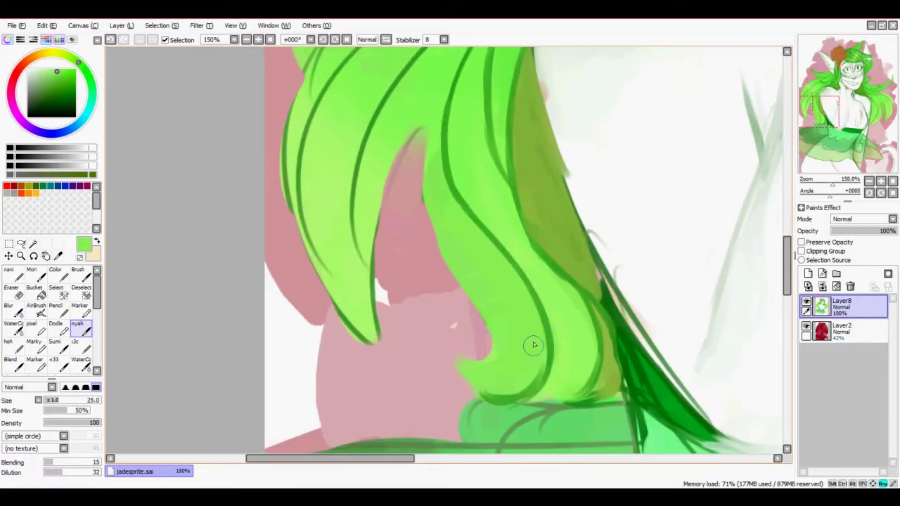
left_click_drag(532, 345, 492, 393)
key("e")
mouse_move(415, 166)
left_mouse_down()
mouse_move(492, 321)
mouse_move(485, 362)
left_mouse_up()
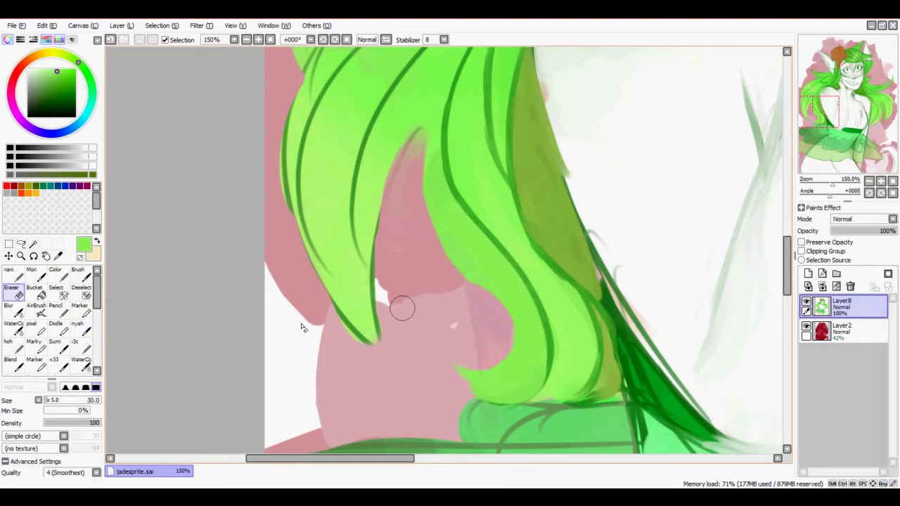
key("b")
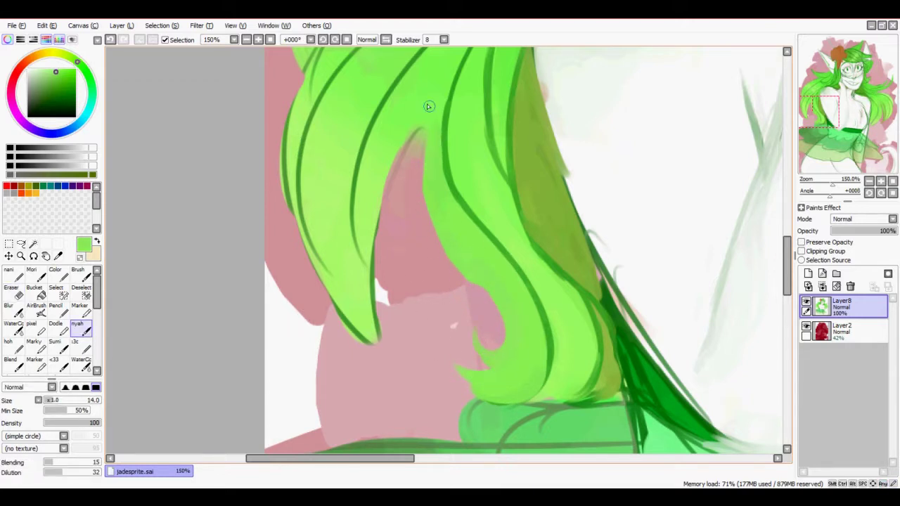
Paint light green over the inner edge of the outermost hair lock with a size 20 brush, adding a second pointed tip
mouse_move(439, 119)
left_mouse_down()
mouse_move(445, 283)
mouse_move(485, 216)
left_mouse_up()
key("bracketright")
key("bracketright")
key("bracketright")
key("bracketright")
left_click(486, 216, "alt")
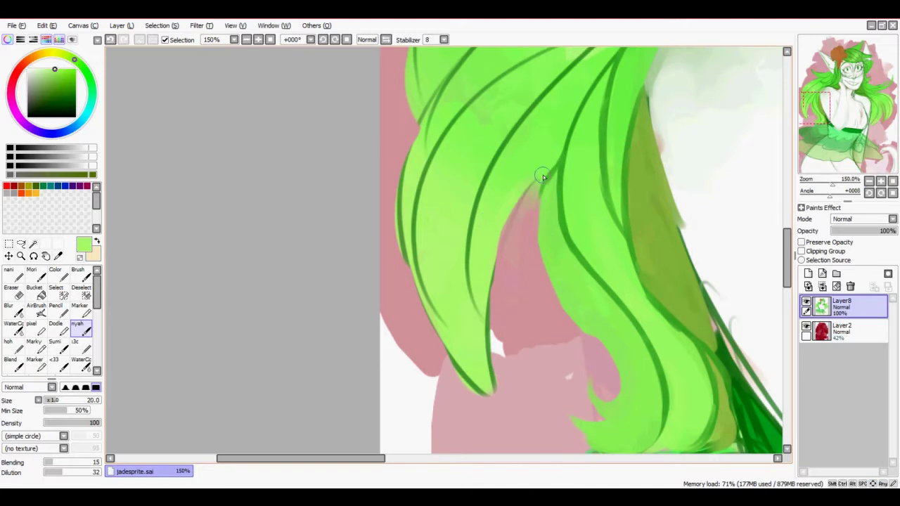
mouse_move(542, 177)
left_mouse_down()
mouse_move(528, 134)
mouse_move(561, 90)
left_mouse_up()
left_click_drag(482, 271, 505, 325)
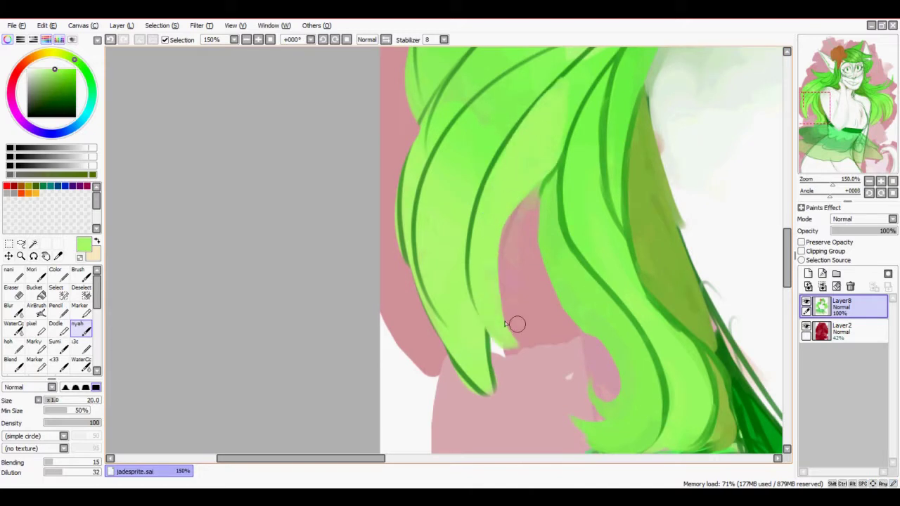
Erase the ragged edge of the new hair tip and refine it into a tapered point
key("e")
left_click_drag(526, 364, 509, 205)
key("b")
left_click_drag(502, 384, 534, 352)
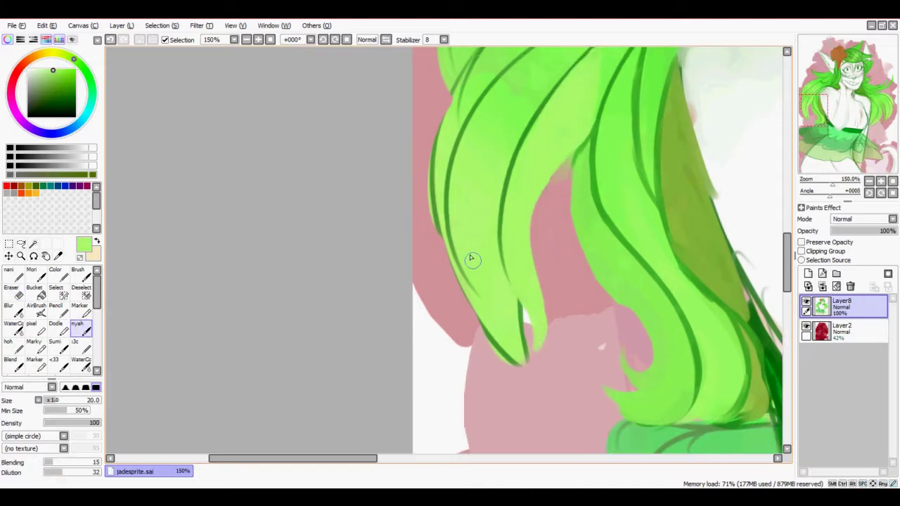
Paint light green over the outermost hair lock with a size 20 brush, merging its two tips into one curved point
mouse_move(459, 315)
left_mouse_down()
mouse_move(506, 312)
mouse_move(503, 411)
mouse_move(496, 341)
left_mouse_up()
key("e")
key("b")
left_click_drag(501, 215, 531, 271)
left_click_drag(527, 371, 513, 258)
left_click_drag(467, 175, 522, 313)
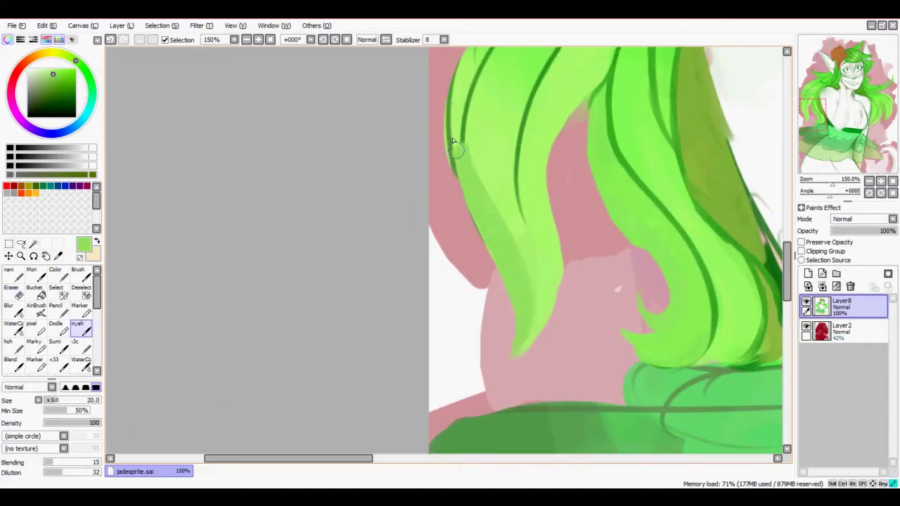
left_click_drag(450, 93, 445, 199)
left_click_drag(488, 258, 482, 346)
Draw dark green strand lines converging toward the outermost lock's tip with a size 8 brush
left_click(535, 124, "alt")
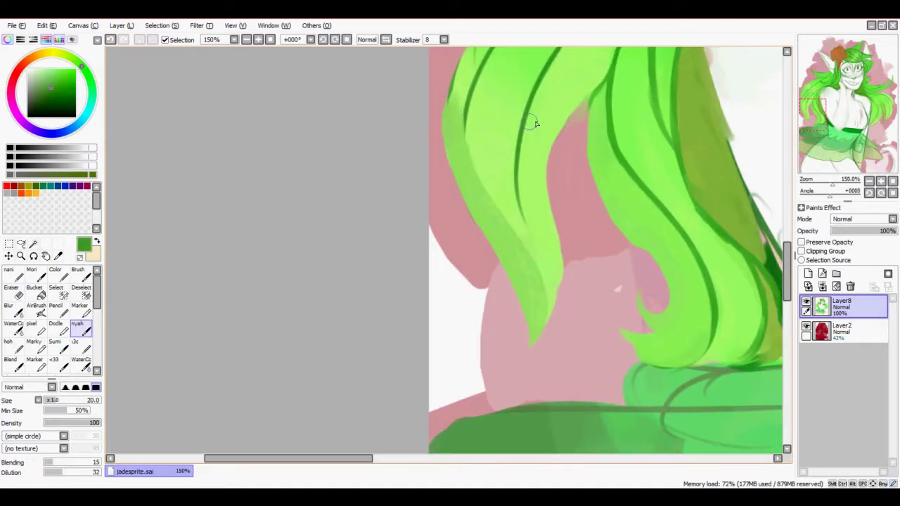
scroll(505, 210, "up", 1)
left_click_drag(492, 141, 576, 337)
left_click_drag(527, 105, 568, 245)
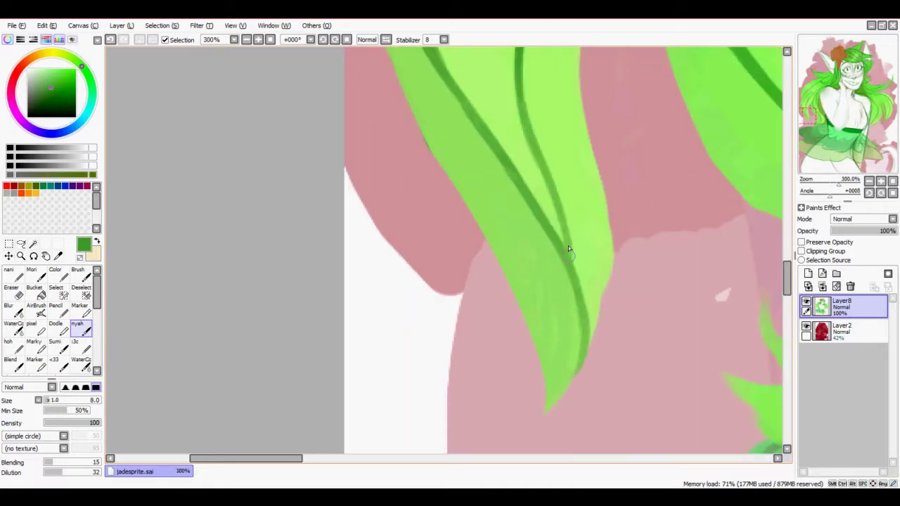
scroll(569, 245, "up", 1)
left_click_drag(495, 206, 509, 320)
Paint bright green shading between the strand lines in the upper part of the outer hair lock
scroll(516, 283, "down", 1)
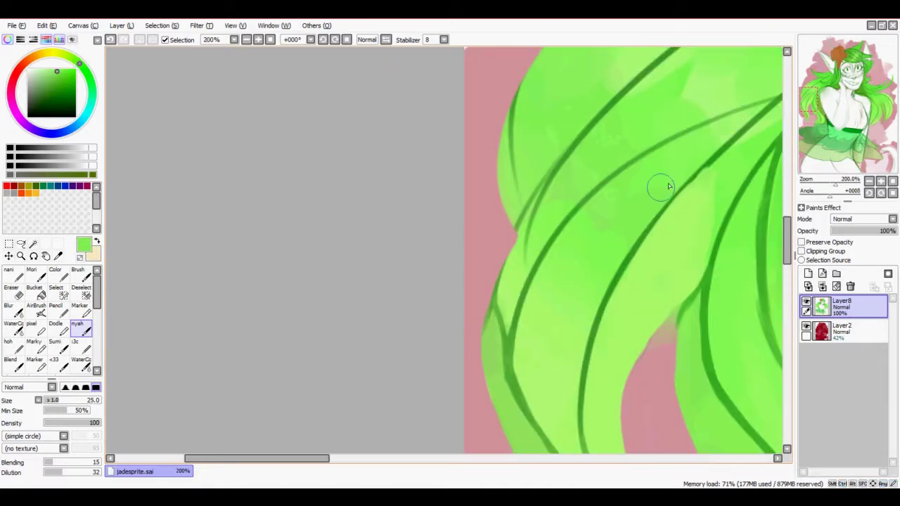
left_click_drag(581, 261, 559, 352)
left_click_drag(590, 285, 573, 355)
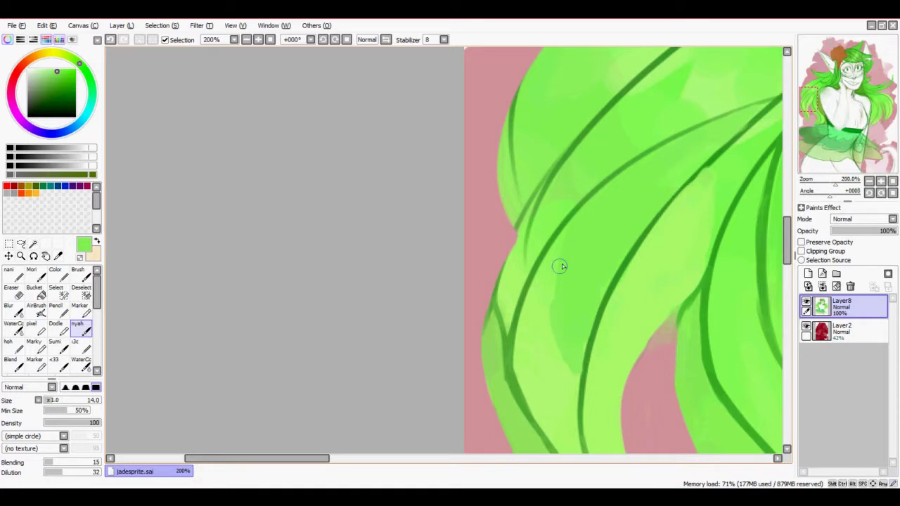
left_click_drag(563, 266, 552, 311)
scroll(546, 199, "down", 1)
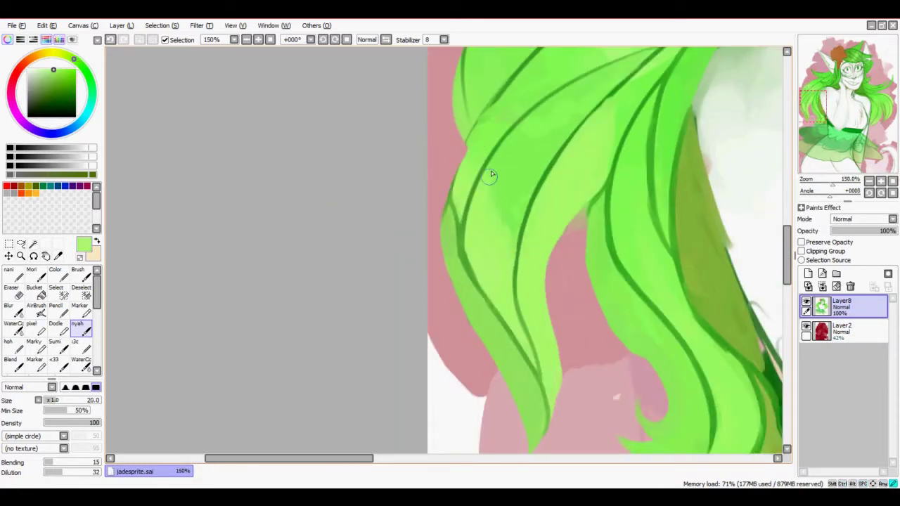
Sample the dark green and redraw the outer lock's middle strand line with a size 10 brush
scroll(490, 174, "up", 2)
right_click(538, 358)
key("[")
key("[")
key("[")
key("[")
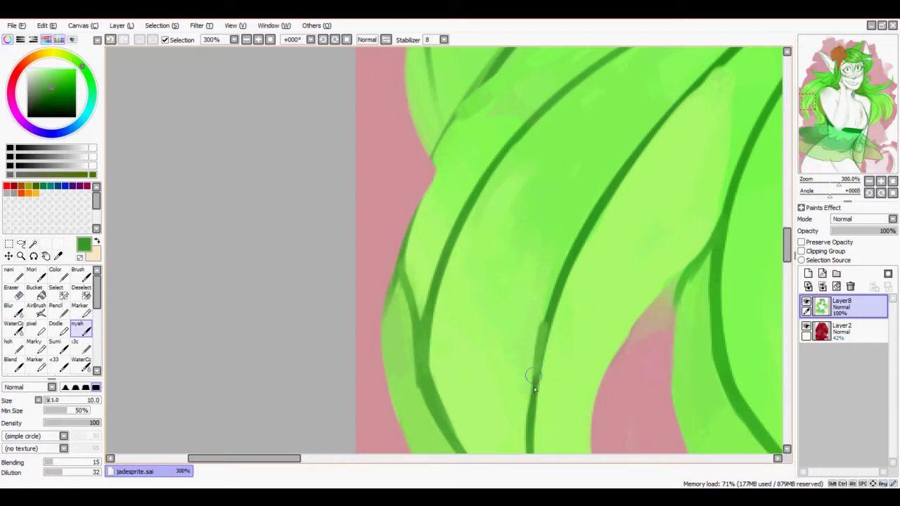
key("]")
key("]")
key("]")
Draw a dark green strand line sweeping across the upper part of the lock with a size 7 brush
scroll(575, 218, "right", 2)
right_click(699, 140)
key("[")
key("[")
key("[")
left_click_drag(699, 141, 470, 240)
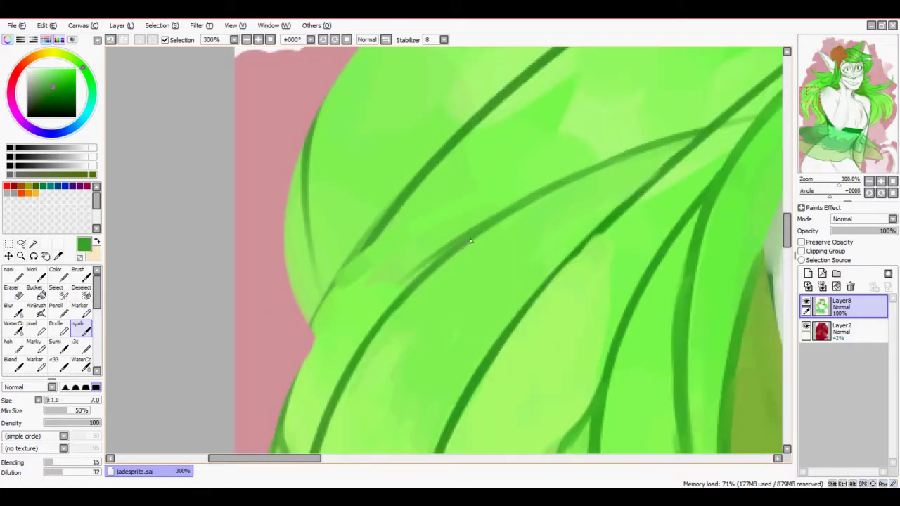
Blend light green highlights across the upper hair mass and join the curved strand to its neighbour with a size 5 brush
key("[")
key("[")
scroll(492, 190, "up", 2)
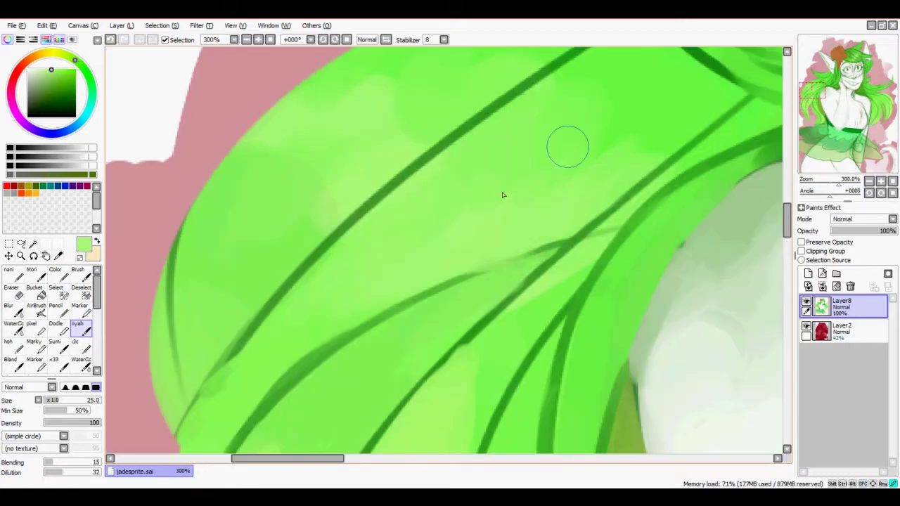
scroll(584, 207, "right", 2)
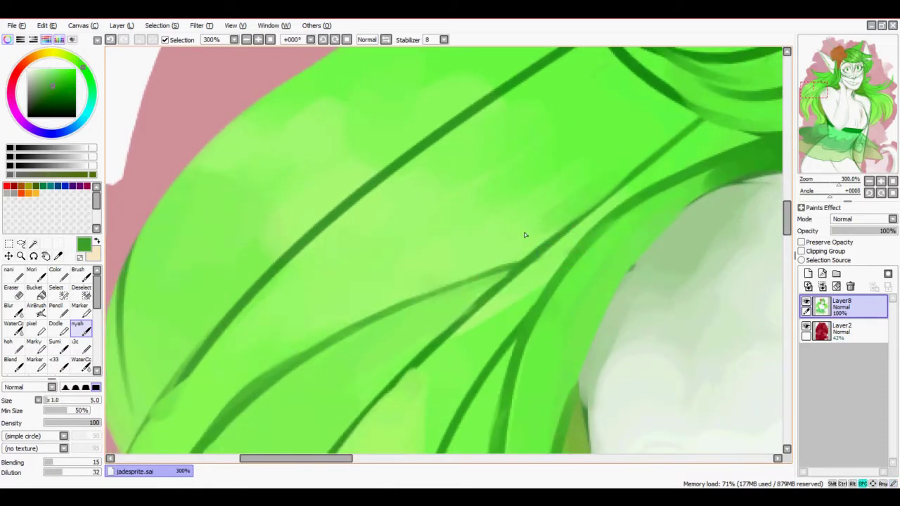
scroll(525, 235, "up", 2)
scroll(317, 287, "down", 1)
Trim the upper lock's outer edge with a size 30 eraser and paint a light green outward-curling tip
key("e")
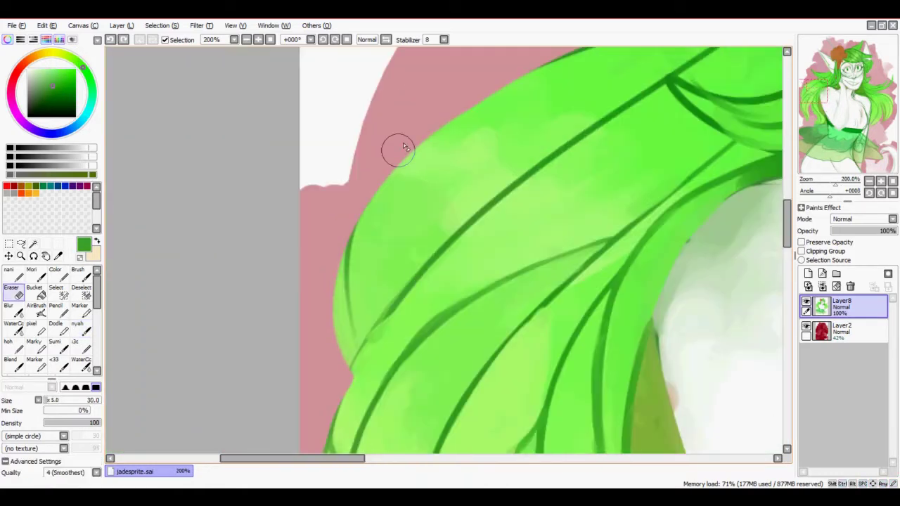
left_click_drag(403, 147, 332, 302)
key("b")
right_click(360, 248)
mouse_move(342, 337)
left_mouse_down()
mouse_move(365, 301)
mouse_move(327, 330)
left_mouse_up()
key("e")
key("b")
Redraw the dark green strand lines leading into the upper lock's curled tip
right_click(405, 291)
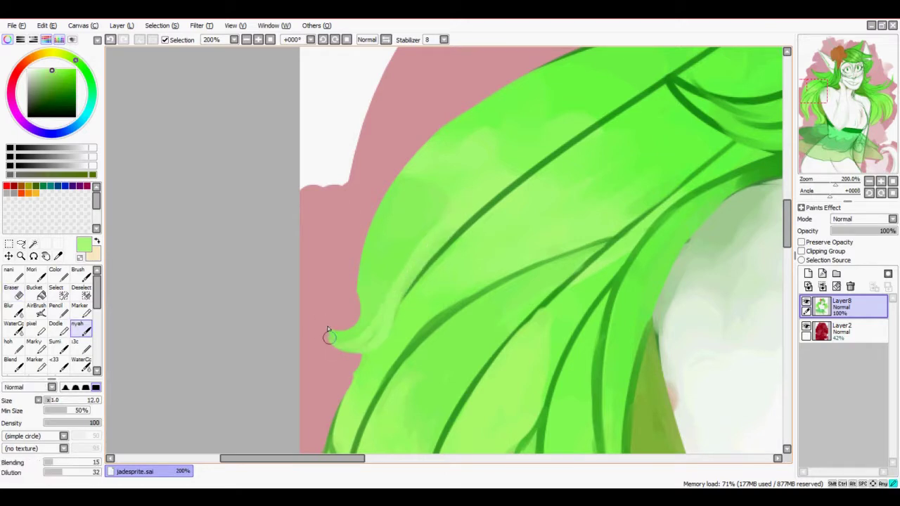
mouse_move(474, 188)
left_mouse_down()
mouse_move(387, 241)
mouse_move(403, 286)
left_mouse_up()
mouse_move(450, 208)
left_mouse_down()
mouse_move(404, 286)
mouse_move(511, 189)
mouse_move(435, 266)
left_mouse_up()
key("bracketleft")
left_click_drag(548, 257, 440, 291)
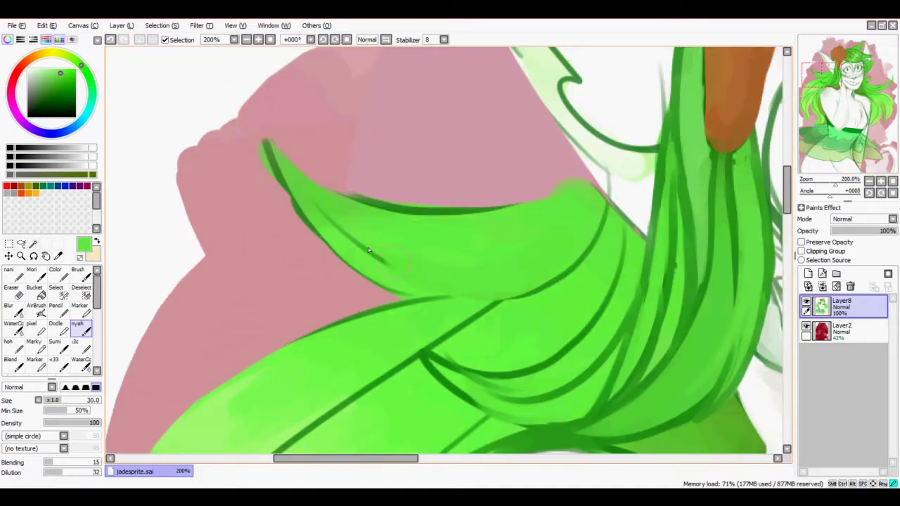
Shade the flicked-out lock below the ear in darker green at size 30 and erase its upper outline into a clean curve
mouse_move(297, 169)
left_mouse_down()
mouse_move(581, 168)
mouse_move(534, 227)
left_mouse_up()
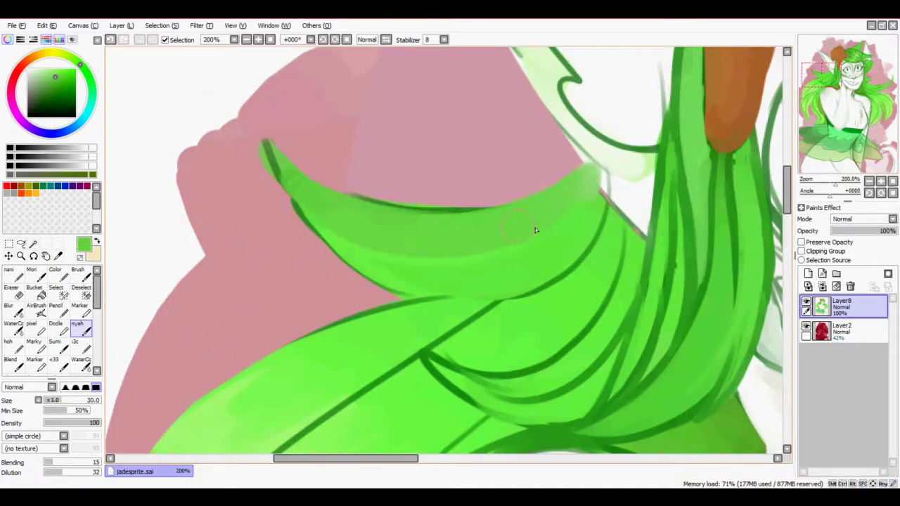
key("e")
left_click_drag(282, 158, 465, 216)
key("n")
key("ctrl+plus")
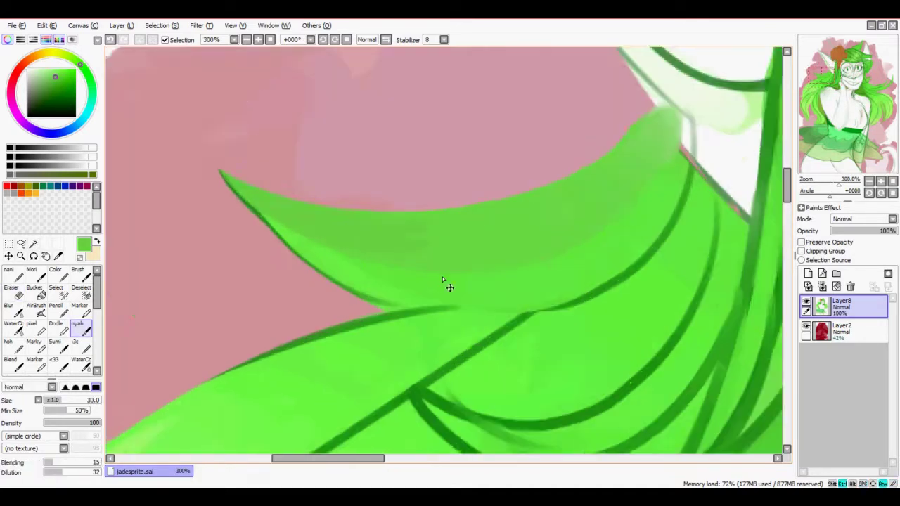
Paint white over the lower edge of the ear where it meets the flicked-out lock, using a size 10 brush
left_click_drag(605, 183, 563, 225)
left_click_drag(534, 282, 598, 288)
mouse_move(584, 282)
left_mouse_down()
mouse_move(496, 176)
mouse_move(433, 144)
left_mouse_up()
scroll(536, 265, "down", 5)
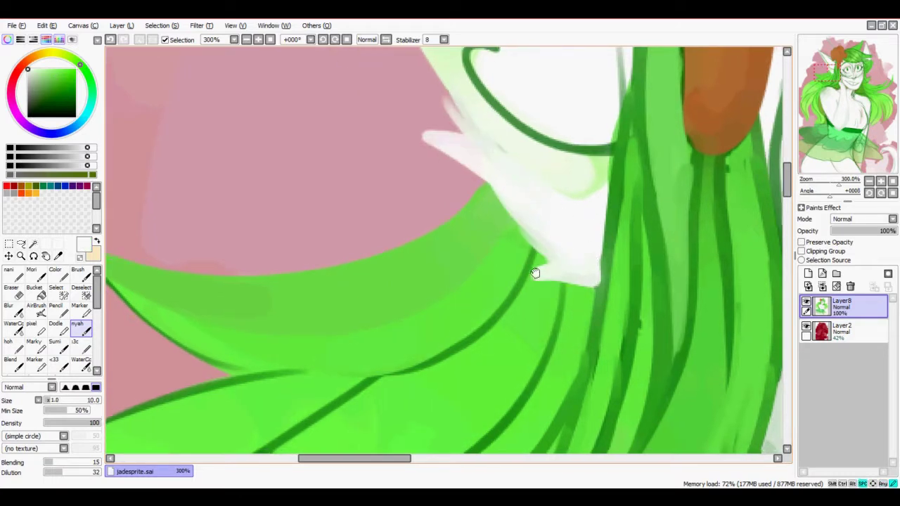
Paint bright green over the sketch lines in the gathered hair below the ear with an enlarged brush
left_click(396, 366, "alt")
key("bracketright")
key("bracketright")
key("bracketright")
key("bracketright")
key("bracketright")
left_click_drag(559, 232, 362, 285)
Draw curved dark green strand lines through the gathered hair above the shoulder with a size 10 brush
left_click(337, 271, "alt")
key("bracketleft")
key("bracketleft")
key("bracketleft")
key("bracketleft")
key("bracketleft")
left_click_drag(604, 204, 540, 261)
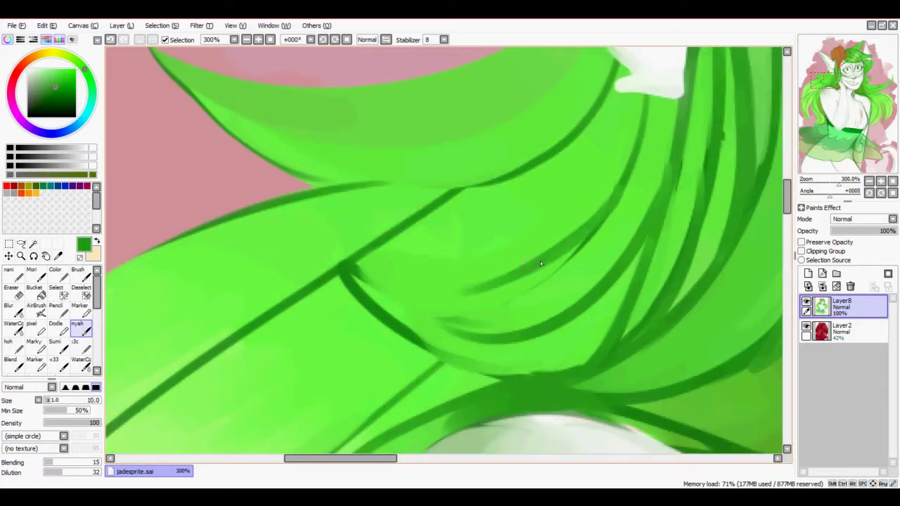
left_click_drag(316, 266, 511, 288)
left_click_drag(422, 338, 376, 294)
left_click_drag(493, 380, 351, 288)
left_click_drag(612, 229, 408, 331)
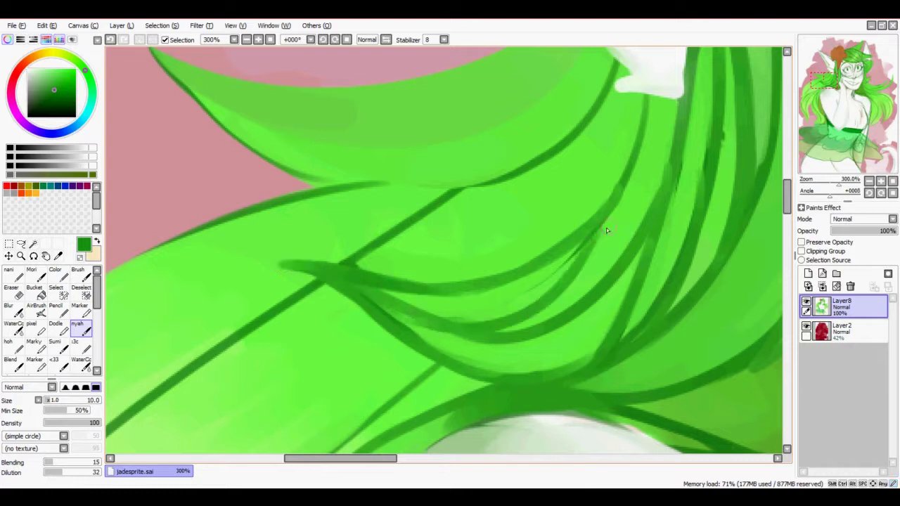
left_click_drag(619, 204, 562, 277)
Paint a dark green edge between the long hair and the arm down to the bodice with size 8 and 9 brushes
key("ctrl+minus")
mouse_move(607, 123)
left_mouse_down()
mouse_move(500, 260)
mouse_move(539, 126)
mouse_move(237, 368)
left_mouse_up()
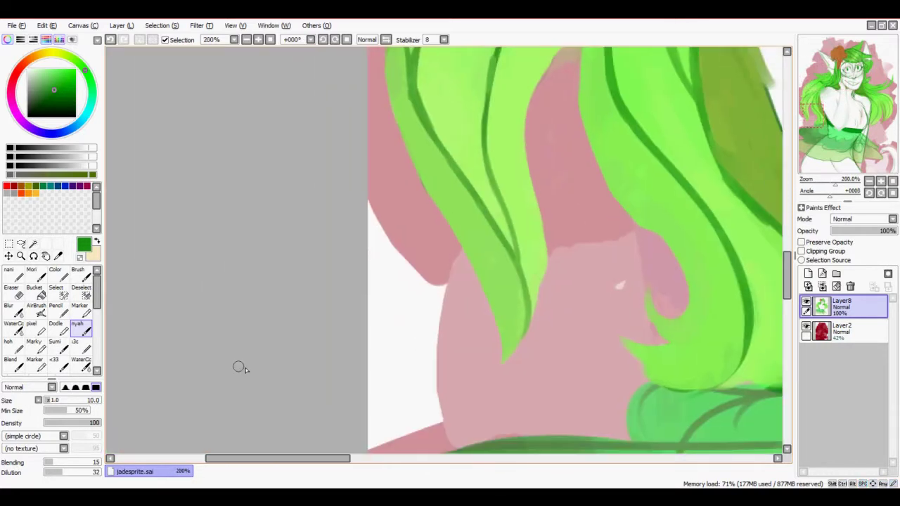
key("ctrl+plus")
left_click_drag(531, 323, 355, 102)
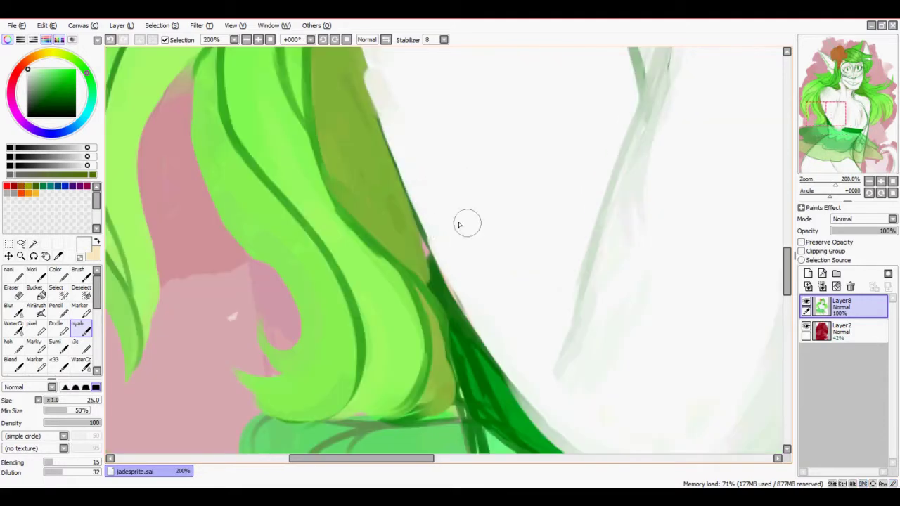
left_click(443, 275, "alt")
key("bracketleft")
key("bracketleft")
key("bracketleft")
key("bracketleft")
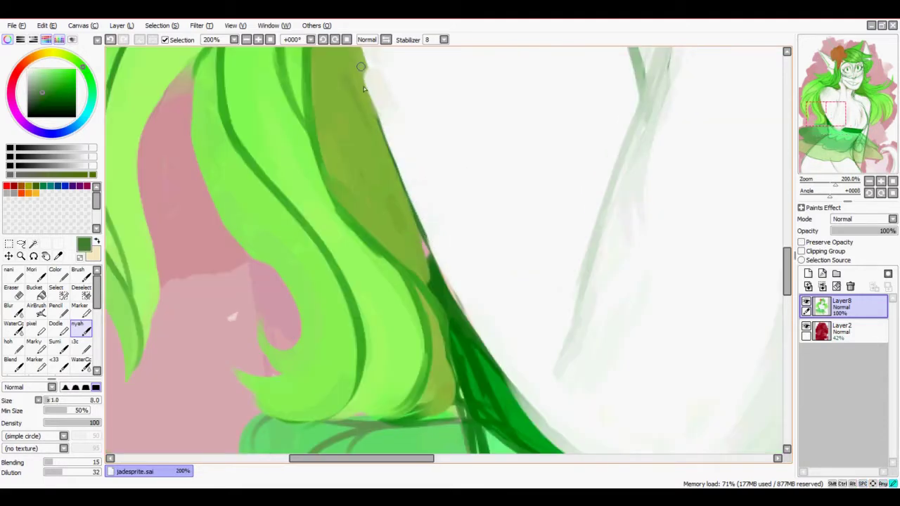
left_click_drag(464, 327, 380, 184)
left_click_drag(379, 260, 453, 314)
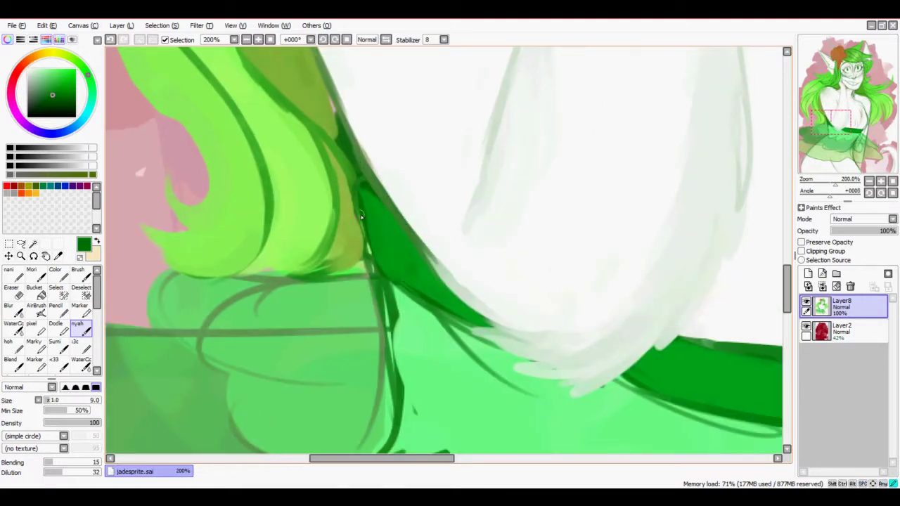
mouse_move(364, 222)
left_mouse_down()
mouse_move(420, 250)
mouse_move(373, 116)
left_mouse_up()
left_click_drag(394, 218, 355, 71)
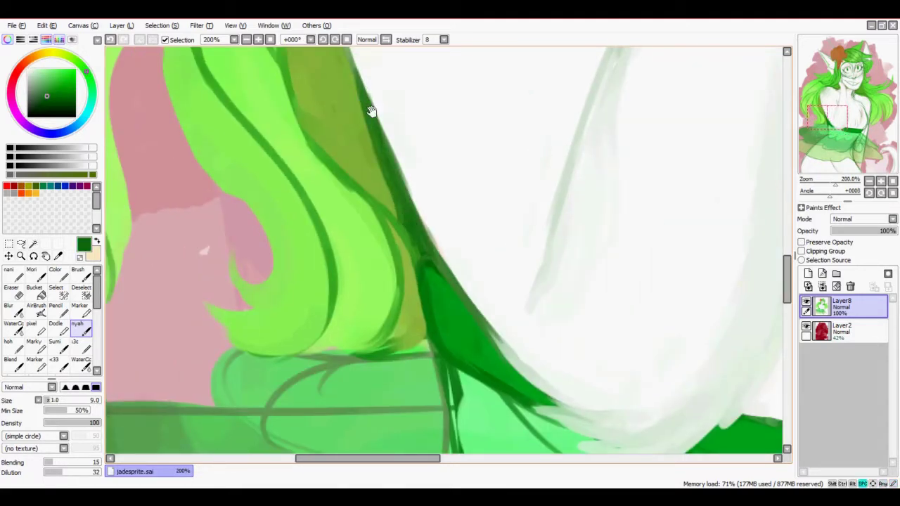
Undo the last stroke beside the upper arm and refine the arm's edge against the hair
left_click_drag(370, 111, 394, 394)
left_click_drag(345, 169, 394, 366)
key("ctrl+z")
left_click(388, 286, "alt")
left_click_drag(398, 311, 354, 171)
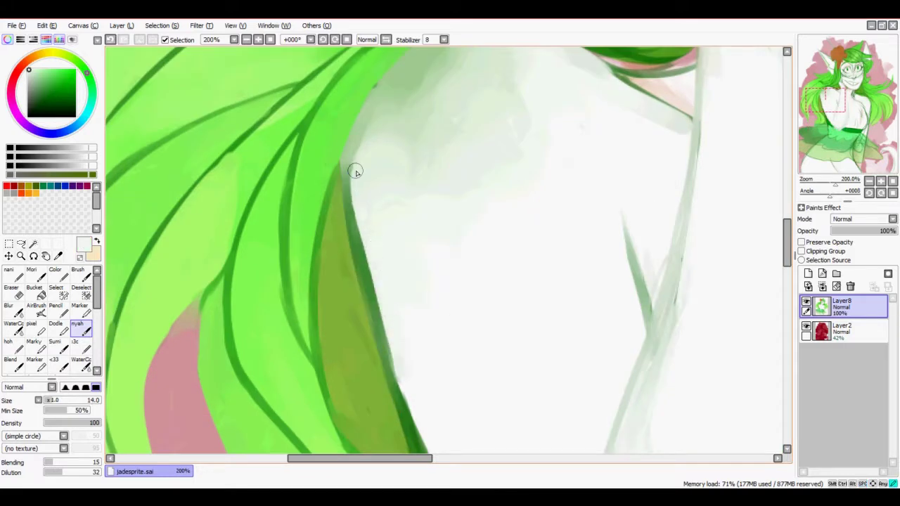
Paint pale grey-green over the dark sketch lines of the far shoulder and chest with a size 14 brush
scroll(478, 219, "down", 2)
left_click_drag(478, 219, 378, 115)
scroll(518, 148, "up", 1)
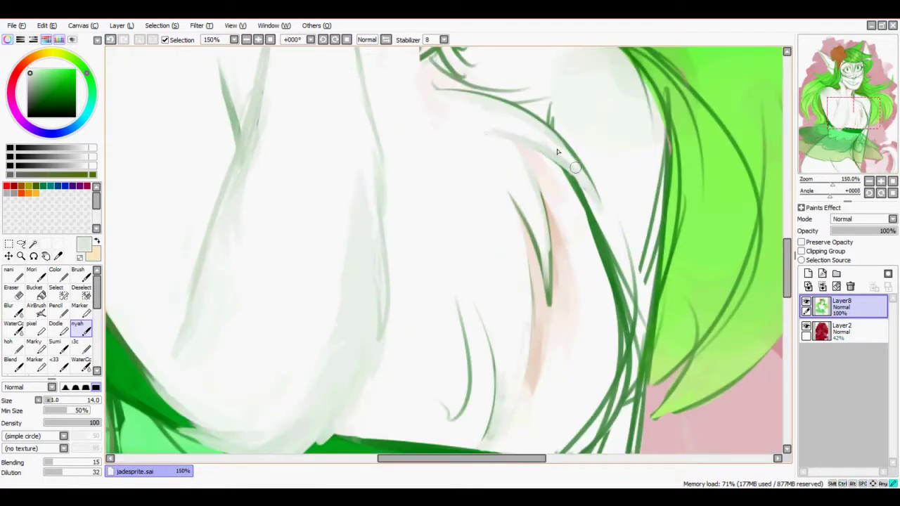
mouse_move(556, 151)
left_mouse_down()
mouse_move(512, 133)
mouse_move(530, 185)
left_mouse_up()
scroll(528, 288, "down", 3)
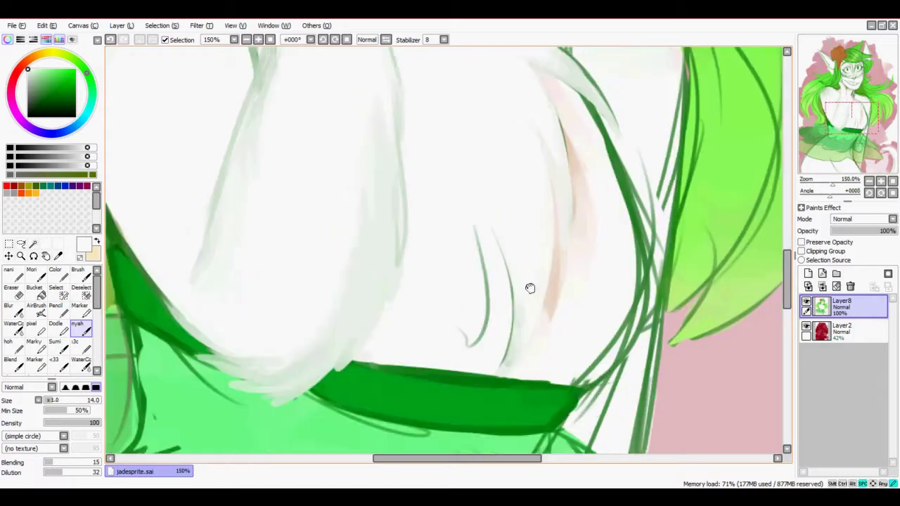
Cover the sketch lines on the side of the torso with off-white and blend peach shading along the inner arm
key("bracketleft")
key("bracketleft")
key("bracketleft")
key("bracketleft")
scroll(464, 105, "up", 3)
mouse_move(594, 160)
left_mouse_down()
mouse_move(543, 123)
mouse_move(567, 321)
left_mouse_up()
left_click(583, 246, "alt")
left_click_drag(583, 246, 510, 323)
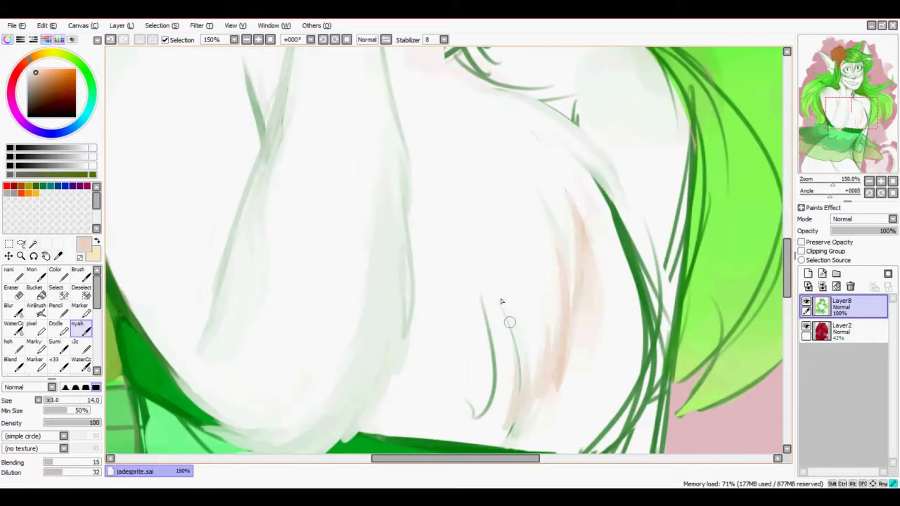
left_click(538, 253, "alt")
left_click_drag(539, 227, 503, 358)
Paint white over the sketch lines at the base of the neck with a size 35 brush
scroll(492, 316, "up", 5)
key("bracketright")
key("bracketright")
key("bracketright")
key("bracketright")
key("bracketright")
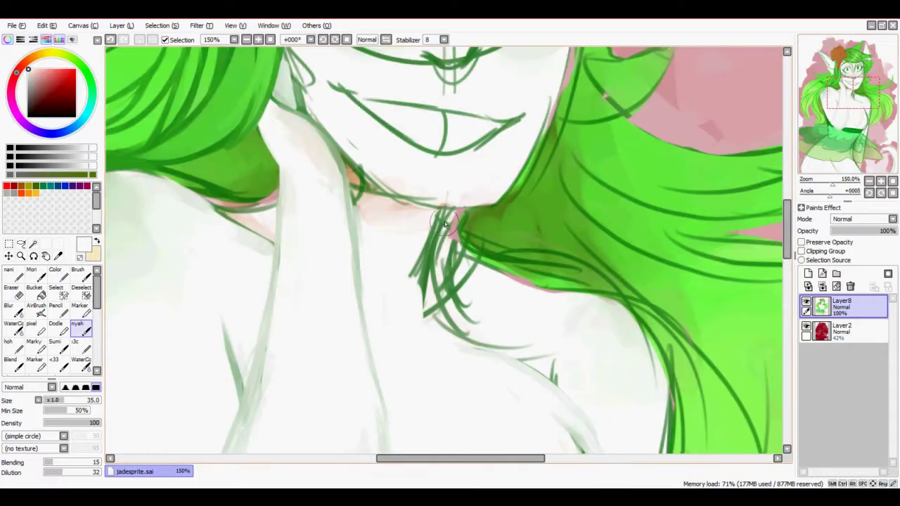
left_click_drag(445, 224, 422, 282)
left_click_drag(429, 239, 408, 256)
Shade the neck beneath the chin beside the raised hand with sampled shadow colours
scroll(408, 255, "up", 1)
key("bracketleft")
key("bracketleft")
key("bracketleft")
key("bracketleft")
left_click(345, 173, "alt")
mouse_move(394, 186)
left_mouse_down()
mouse_move(336, 166)
mouse_move(383, 191)
left_mouse_up()
left_click(322, 125, "alt")
mouse_move(334, 160)
left_mouse_down()
mouse_move(417, 189)
mouse_move(408, 207)
mouse_move(357, 199)
mouse_move(331, 168)
left_mouse_up()
Paint white over the chin and jaw outline on the hair side, finishing with a size 16 brush
left_click(408, 211, "alt")
key("bracketright")
key("bracketright")
key("bracketright")
left_click(454, 173, "alt")
left_click_drag(454, 173, 398, 167)
key("bracketleft")
key("bracketleft")
key("bracketleft")
scroll(575, 145, "up", 3)
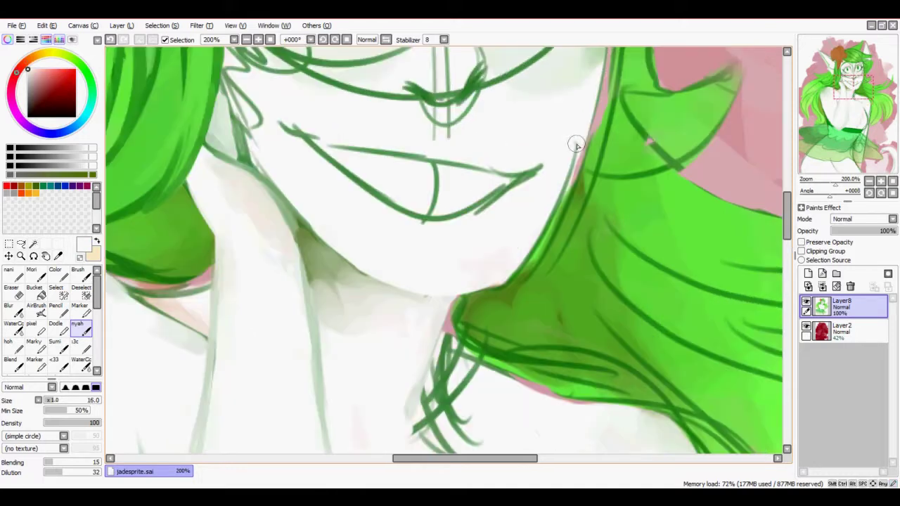
mouse_move(575, 144)
left_mouse_down()
mouse_move(522, 252)
mouse_move(500, 208)
left_mouse_up()
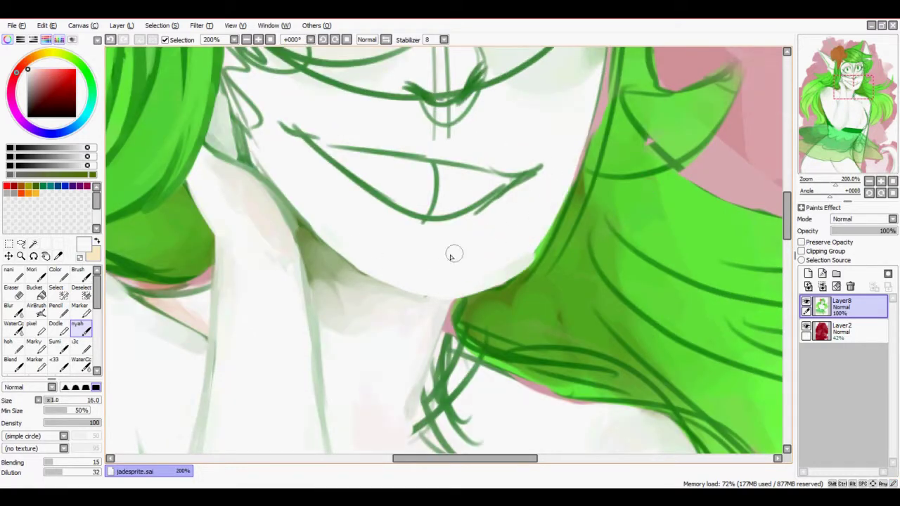
Cover the remaining neck and collar sketch strokes with white and blend a pale grey shadow down the neck's side
scroll(452, 255, "down", 3)
mouse_move(521, 281)
left_mouse_down()
mouse_move(498, 255)
mouse_move(458, 303)
left_mouse_up()
left_click(464, 253, "alt")
key("bracketright")
mouse_move(493, 211)
left_mouse_down()
mouse_move(529, 348)
mouse_move(538, 301)
mouse_move(533, 370)
mouse_move(444, 284)
left_mouse_up()
left_click(529, 347, "alt")
scroll(443, 283, "down", 2)
key("bracketright")
key("bracketright")
key("bracketright")
Paint a dark olive-green hair lock from beneath the chin curling onto the shoulder with a size 20 brush
left_click(530, 123, "alt")
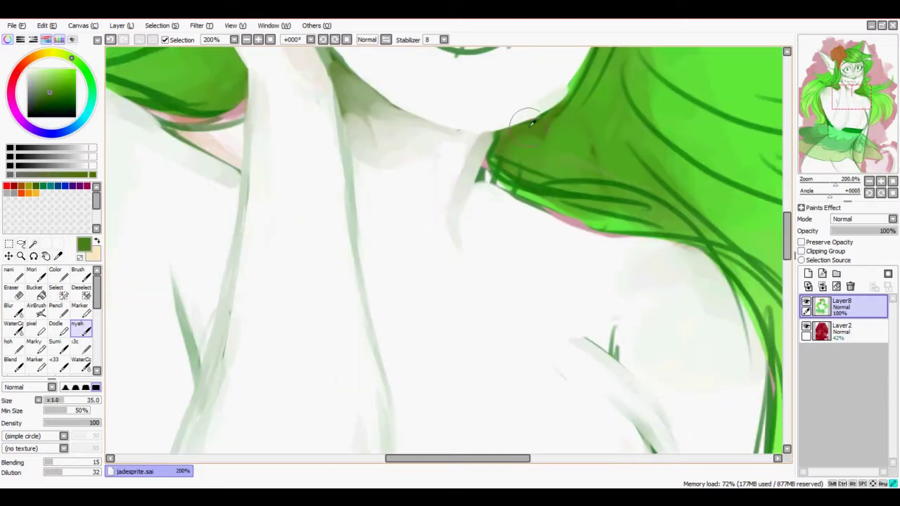
key("bracketleft")
key("bracketleft")
key("bracketleft")
mouse_move(492, 169)
left_mouse_down()
mouse_move(654, 260)
mouse_move(580, 289)
left_mouse_up()
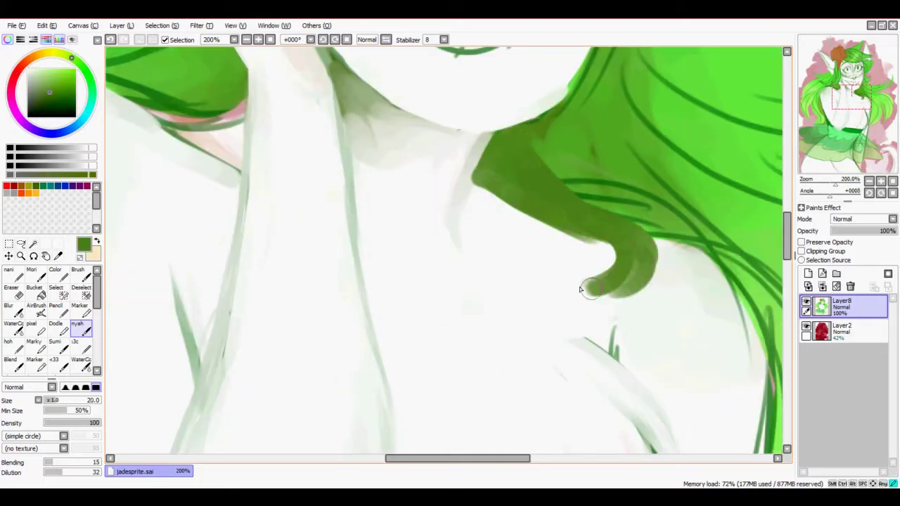
Paint a broad mid-green hair lock sweeping behind the shoulder and down the upper arm with a size 35 brush
scroll(581, 289, "up", 2)
scroll(628, 336, "down", 3)
key("bracketright")
key("bracketright")
key("bracketright")
left_click_drag(555, 211, 598, 427)
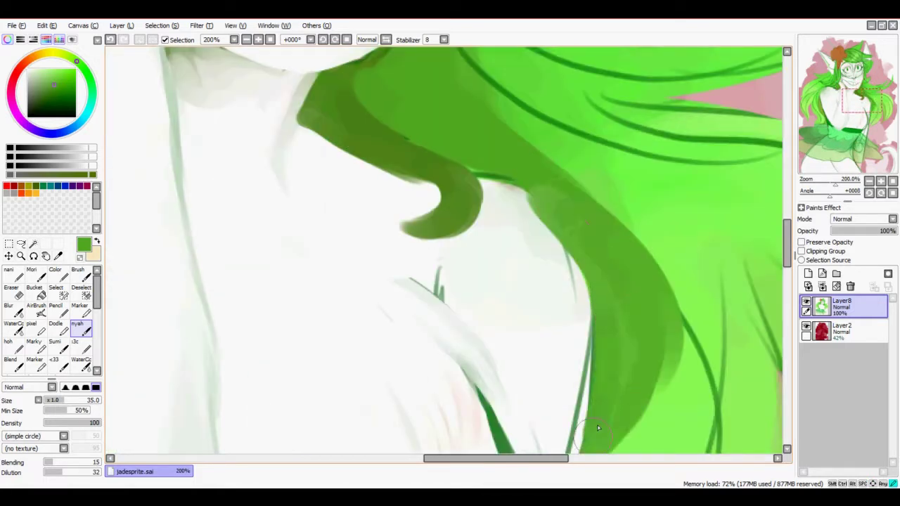
left_click(496, 201, "alt")
left_click_drag(496, 201, 565, 402)
Add a small dark green curl and thicken the hair lock beneath the chin with a size 20 brush
scroll(587, 315, "down", 2)
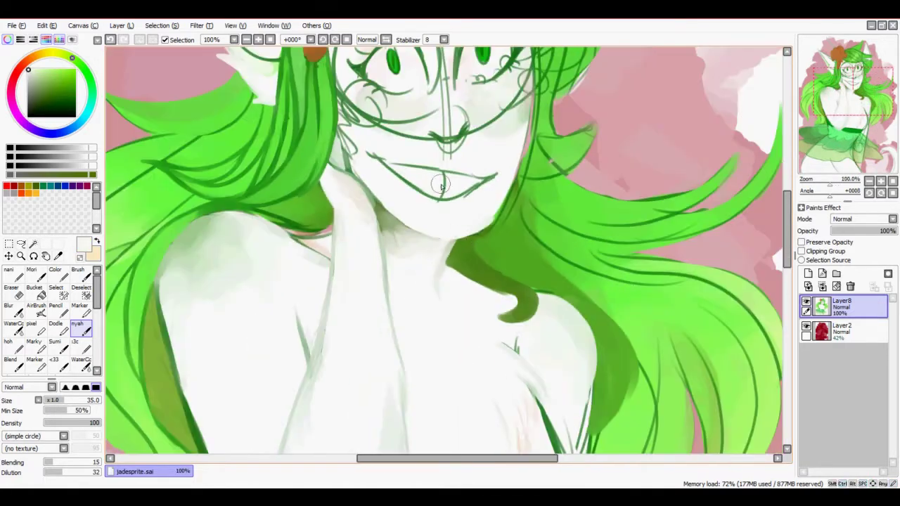
scroll(441, 185, "up", 1)
left_click(482, 105, "alt")
key("bracketleft")
key("bracketleft")
key("bracketleft")
left_click_drag(521, 148, 570, 120)
scroll(533, 196, "up", 1)
left_click_drag(605, 239, 537, 191)
left_click_drag(590, 267, 534, 157)
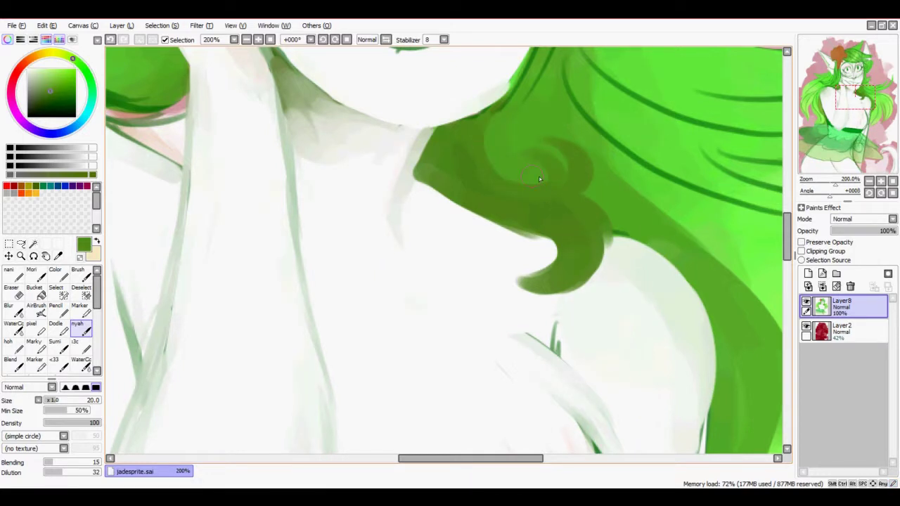
Paint sampled white skin colour over the sketch strokes along the side of the torso, down towards the waistband
scroll(539, 176, "down", 2)
scroll(579, 237, "up", 1)
left_click(579, 237, "alt")
left_click_drag(580, 237, 539, 412)
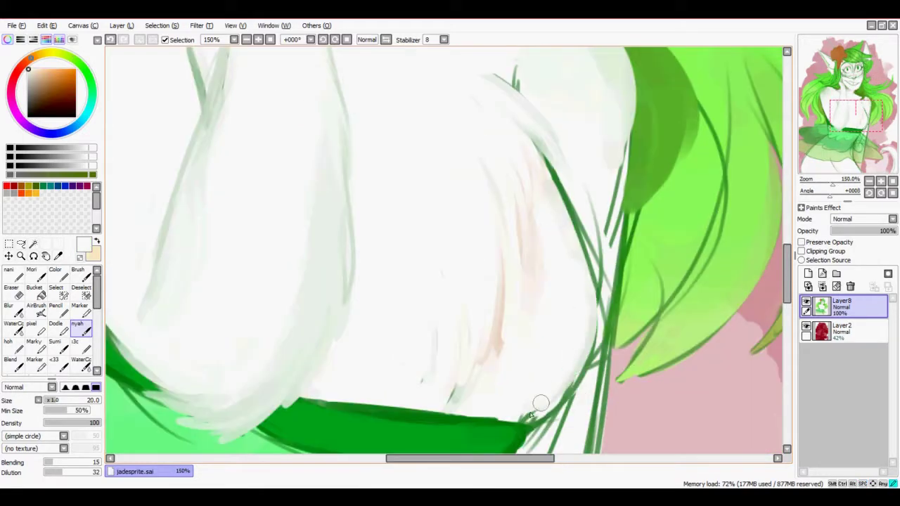
Strengthen the dark green edge between the upper arm and the hair with a smaller brush
left_click(580, 238, "alt")
key("bracketleft")
key("bracketleft")
key("bracketleft")
key("bracketleft")
key("bracketleft")
left_click_drag(633, 105, 618, 225)
scroll(618, 254, "up", 1)
mouse_move(628, 172)
left_mouse_down()
mouse_move(621, 225)
mouse_move(581, 337)
left_mouse_up()
scroll(598, 281, "down", 1)
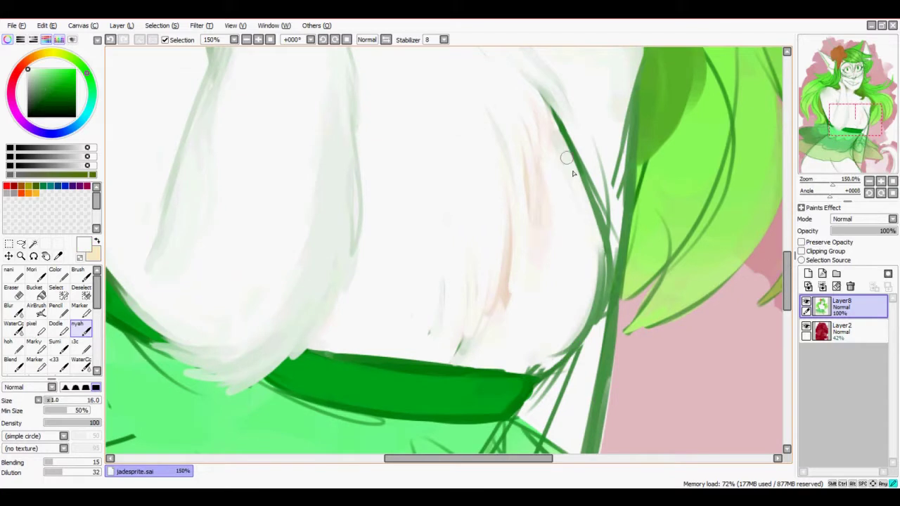
Cover the sketch lines between the chest and arm with white and pale grey using a size 16 brush
left_click_drag(566, 158, 588, 351)
left_click_drag(612, 141, 598, 225)
left_click(609, 205, "alt")
scroll(627, 202, "down", 2)
left_click_drag(619, 95, 562, 337)
left_click(563, 338, "alt")
left_click_drag(598, 310, 546, 342)
scroll(547, 342, "up", 2)
left_click_drag(614, 141, 583, 238)
Paint off-white over the remaining thick contour at the side of the chest with a size 35 brush
left_click(595, 181, "alt")
key("bracketright")
key("bracketright")
key("bracketright")
key("bracketright")
key("bracketright")
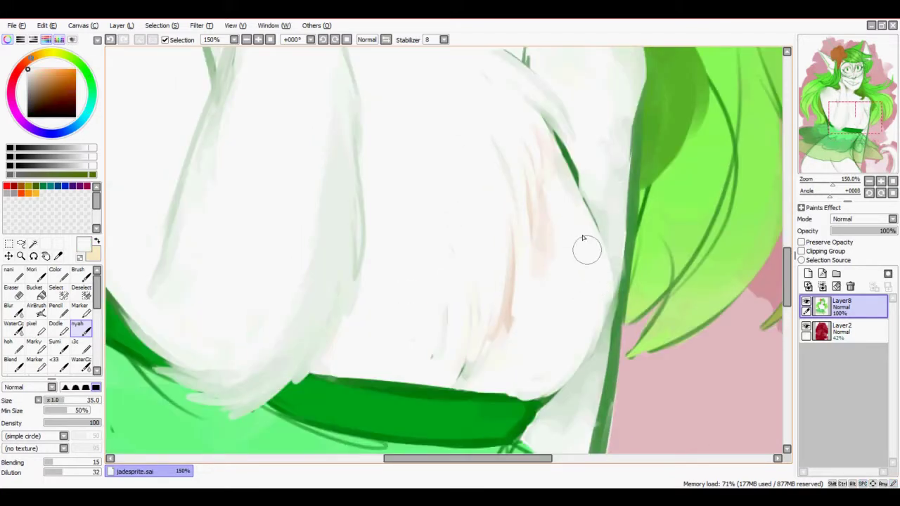
left_click_drag(563, 133, 598, 260)
Redraw the side contour of the chest as a thin green line with a size 7 brush
left_click(605, 183, "alt")
key("bracketleft")
key("bracketleft")
key("bracketleft")
key("bracketleft")
key("bracketleft")
key("bracketleft")
key("bracketleft")
key("bracketleft")
key("bracketleft")
key("bracketleft")
key("ctrl+z")
mouse_move(562, 141)
left_mouse_down()
mouse_move(601, 249)
mouse_move(594, 197)
left_mouse_up()
left_click_drag(583, 183, 598, 348)
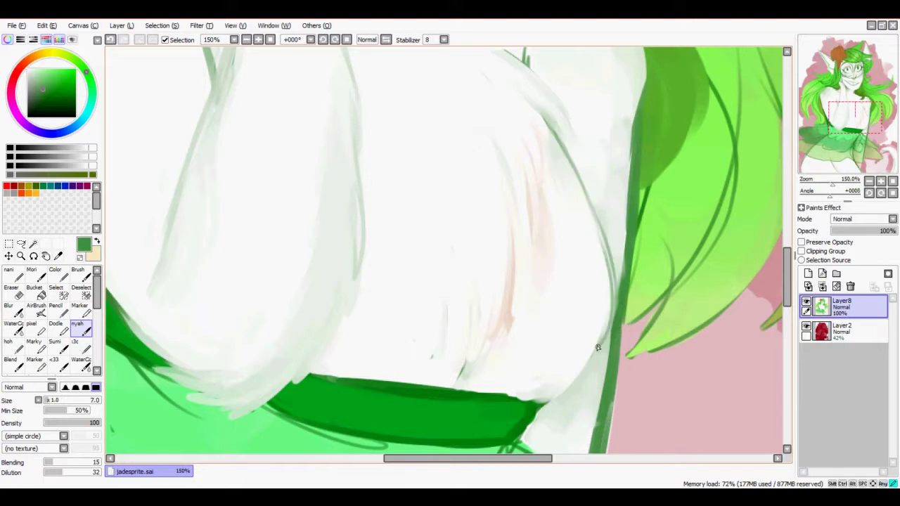
Clean up the stray sketch marks by the armpit and refine the shoulder edge with sampled colours
key("minus")
scroll(518, 305, "up", 5)
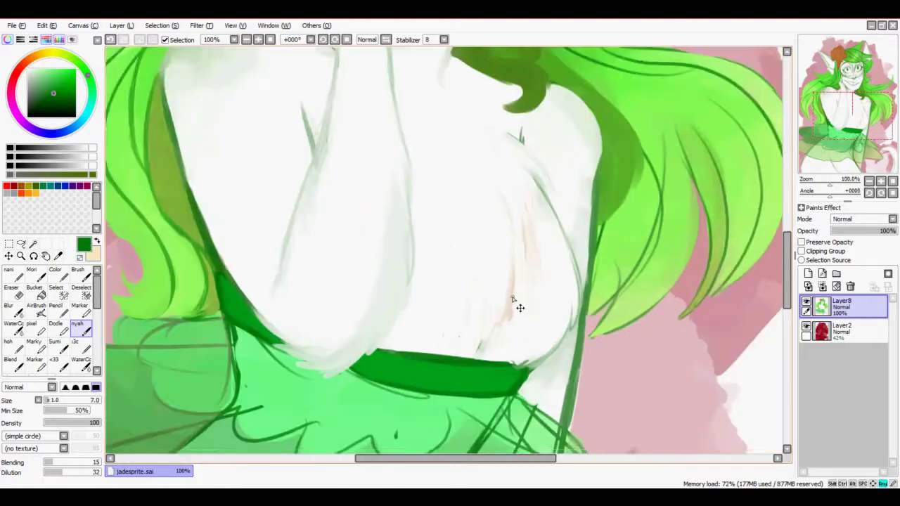
left_click(577, 350, "alt")
scroll(567, 348, "down", 3)
left_click(572, 176, "alt")
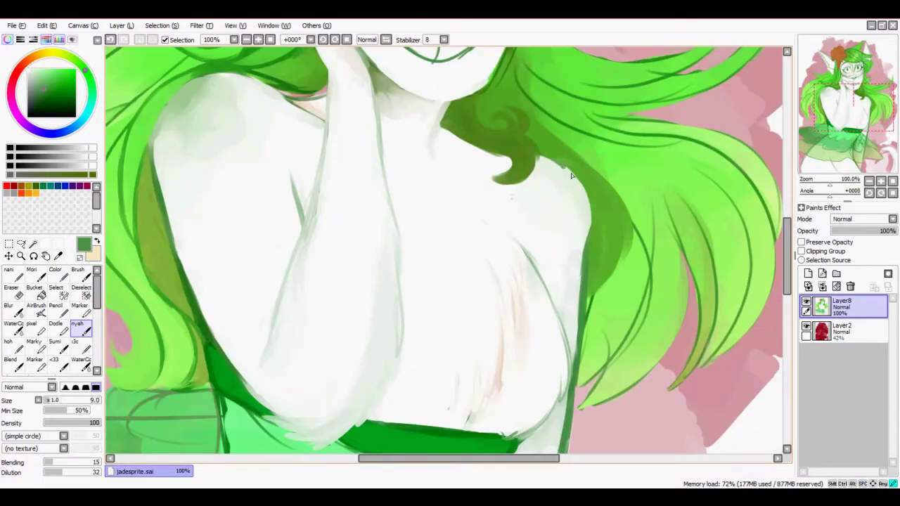
Paint off-white over the thigh sketch lines below the skirt hem with a size 50 brush
scroll(442, 204, "up", 5)
scroll(474, 321, "down", 12)
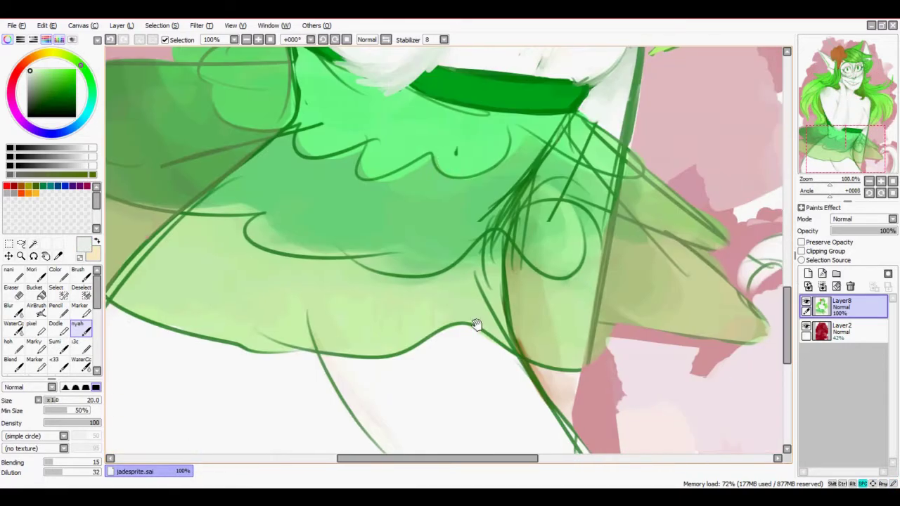
key("bracketright")
key("bracketright")
key("bracketright")
key("bracketright")
key("bracketright")
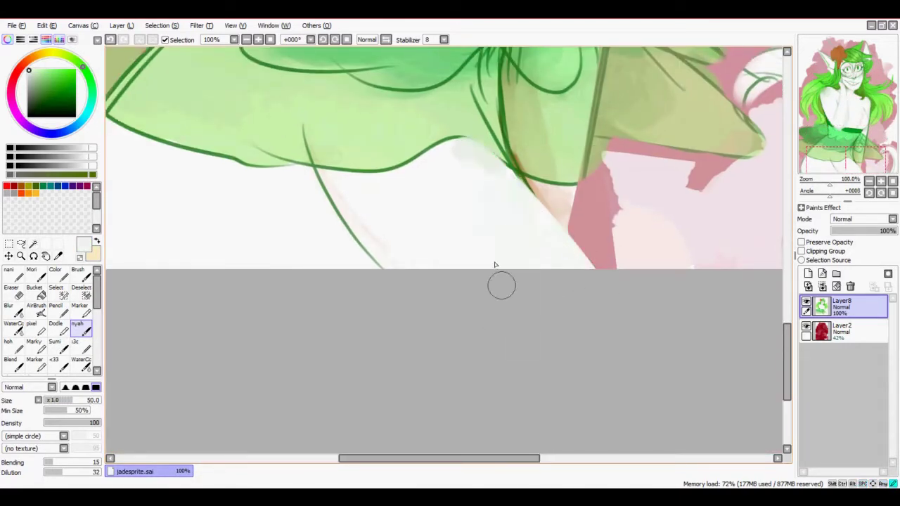
left_click(369, 249, "alt")
mouse_move(373, 260)
left_mouse_down()
mouse_move(321, 181)
mouse_move(452, 254)
left_mouse_up()
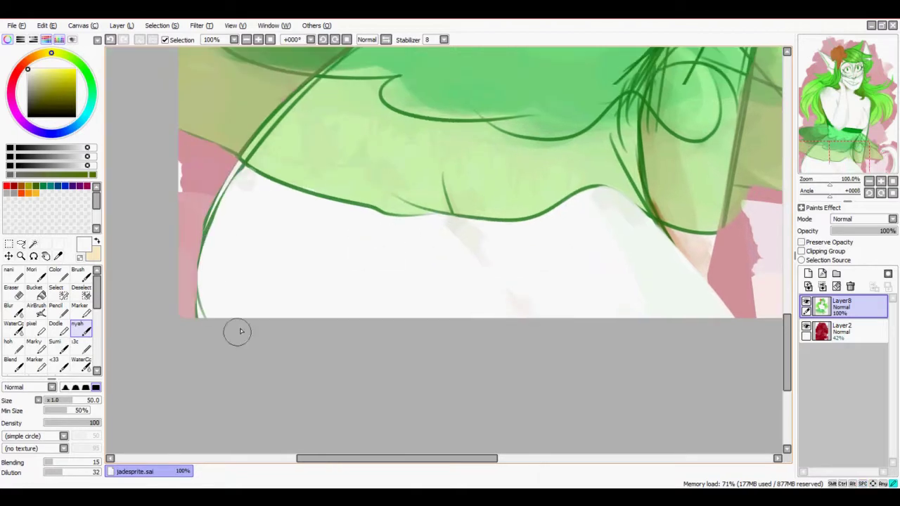
mouse_move(237, 333)
left_mouse_down()
mouse_move(210, 227)
mouse_move(255, 153)
left_mouse_up()
Redraw the outer thigh's contour below the skirt as a thin line in sampled green
key("e")
key("b")
left_click(237, 164, "alt")
key("bracketleft")
key("bracketleft")
key("bracketleft")
key("bracketleft")
key("bracketleft")
key("bracketleft")
key("bracketleft")
key("bracketleft")
key("bracketleft")
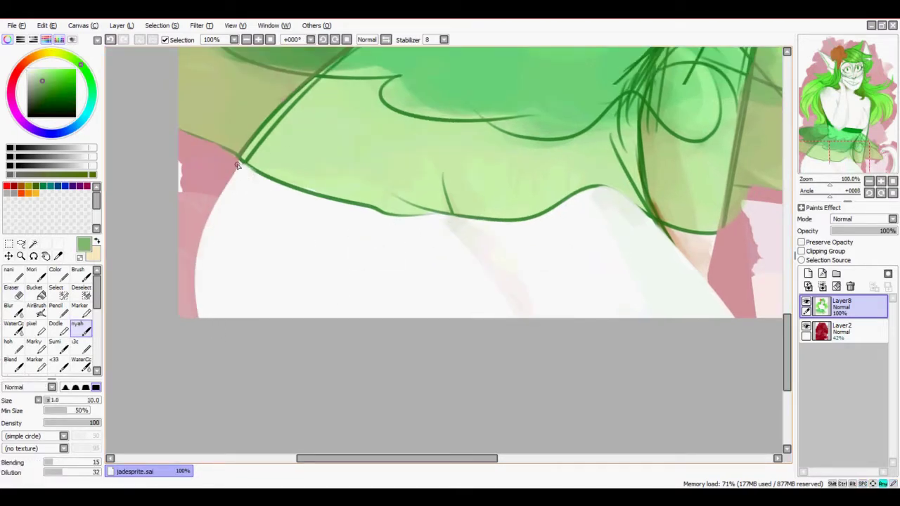
left_click(232, 217, "alt")
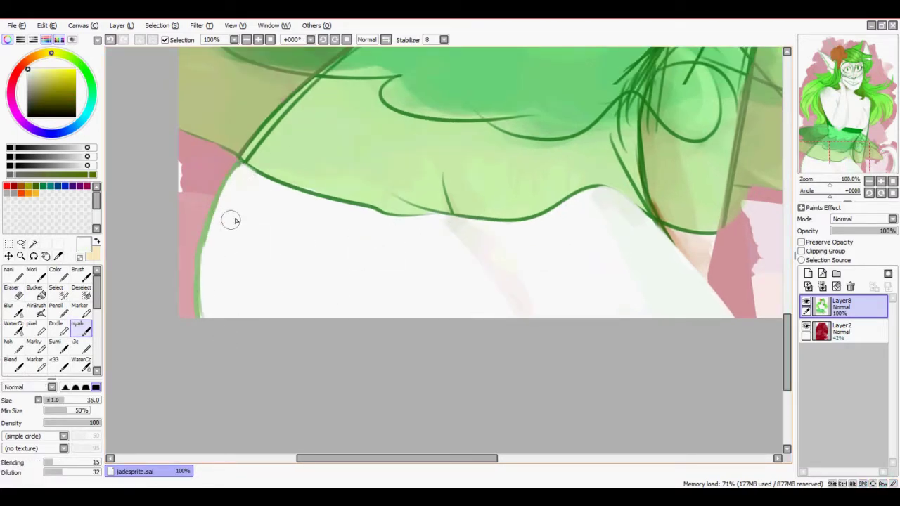
Paint a pale grey-green upper lip above the mouth line with a size 14 brush
key("bracketleft")
key("bracketleft")
key("bracketleft")
key("bracketleft")
key("bracketleft")
key("bracketleft")
key("bracketleft")
key("bracketleft")
key("bracketleft")
scroll(513, 325, "up", 2)
scroll(587, 292, "up", 1)
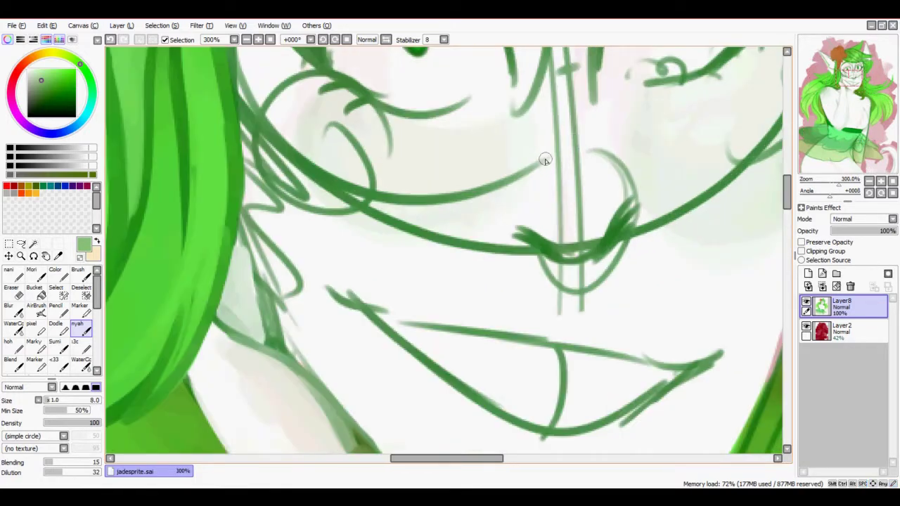
left_click(542, 161, "alt")
key("bracketright")
key("bracketright")
key("bracketright")
key("bracketright")
mouse_move(623, 228)
left_mouse_down()
mouse_move(493, 197)
mouse_move(408, 208)
left_mouse_up()
left_click_drag(472, 200, 410, 187)
Cover the rough lower mouth strokes with white and paint a pale grey-green lower lip
left_click(622, 243, "alt")
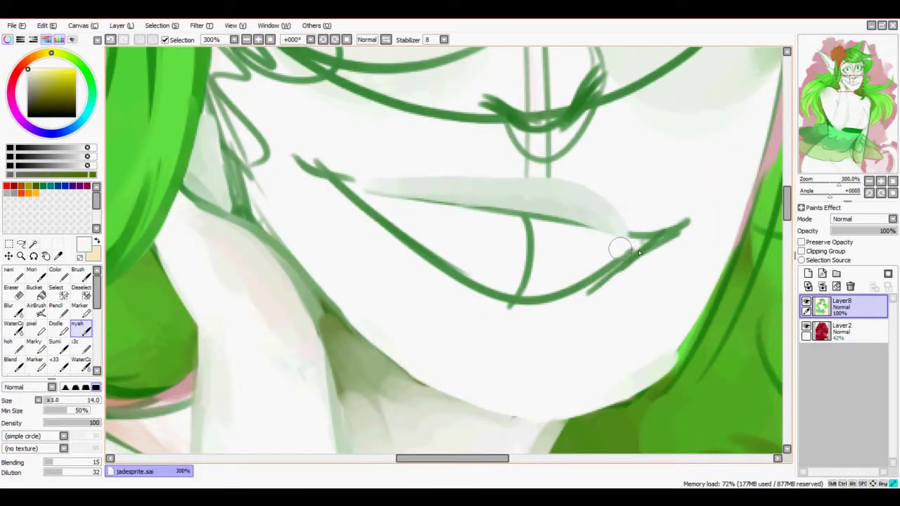
mouse_move(623, 243)
left_mouse_down()
mouse_move(589, 270)
mouse_move(474, 265)
mouse_move(576, 295)
left_mouse_up()
left_click(616, 264, "alt")
mouse_move(616, 264)
left_mouse_down()
mouse_move(458, 301)
mouse_move(365, 214)
left_mouse_up()
Redraw the mouth's upper and lower lines and its corner in green with a size 7 brush
left_click(345, 201, "alt")
key("bracketleft")
key("bracketleft")
key("bracketleft")
key("bracketleft")
key("bracketleft")
left_click_drag(604, 229, 482, 209)
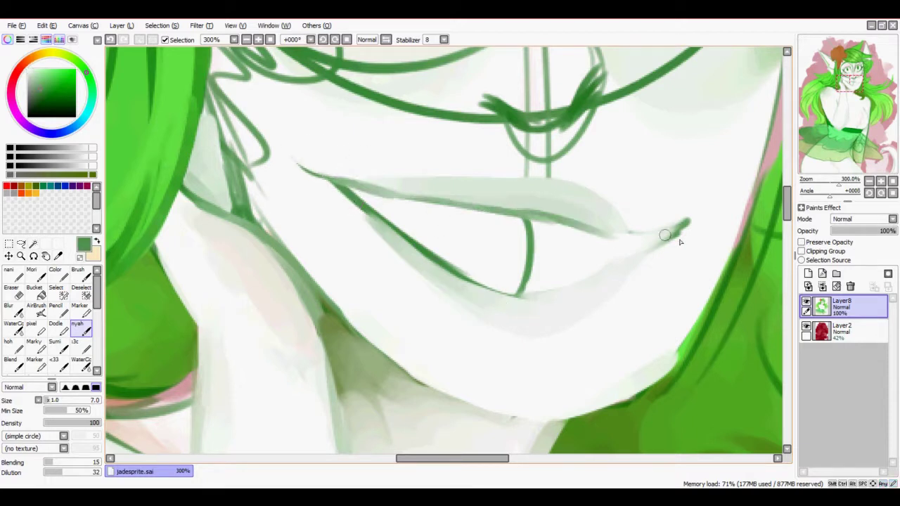
mouse_move(680, 242)
left_mouse_down()
mouse_move(639, 237)
mouse_move(543, 293)
left_mouse_up()
mouse_move(436, 264)
left_mouse_down()
mouse_move(510, 290)
mouse_move(664, 225)
mouse_move(633, 239)
left_mouse_up()
Shade the underside of the nose in pale grey-green and cover the nose tip's guidelines with off-white at size 16
key("x")
key("bracketright")
key("bracketright")
key("bracketright")
key("bracketright")
key("bracketright")
key("bracketright")
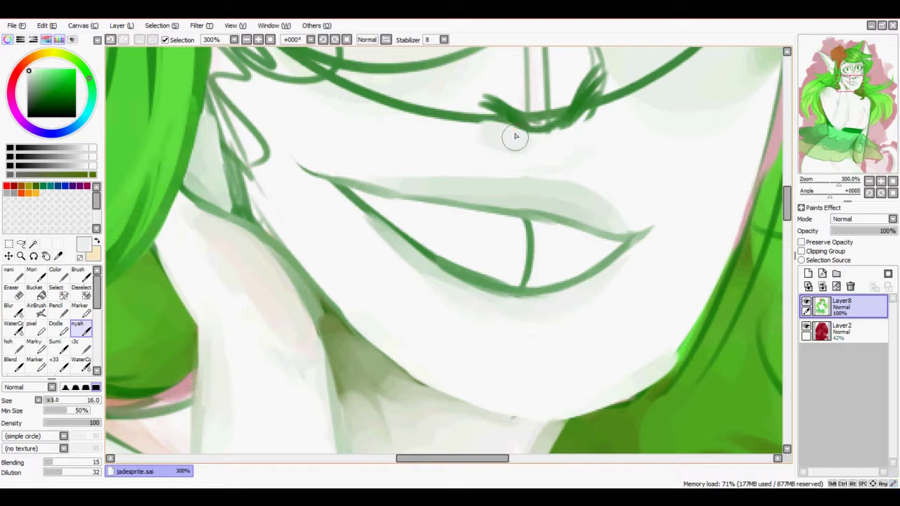
left_click_drag(515, 136, 494, 113)
mouse_move(534, 140)
left_mouse_down()
mouse_move(563, 136)
mouse_move(538, 270)
left_mouse_up()
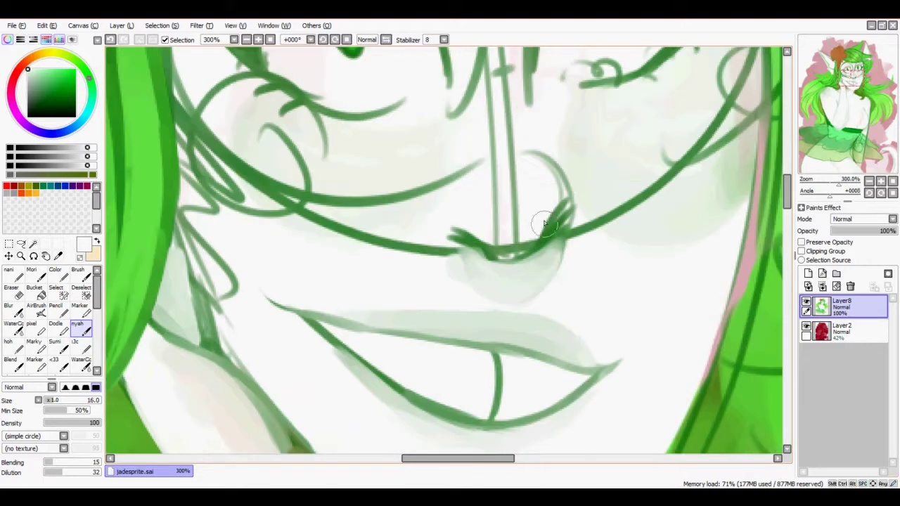
left_click_drag(506, 239, 472, 206)
left_click_drag(493, 169, 571, 232)
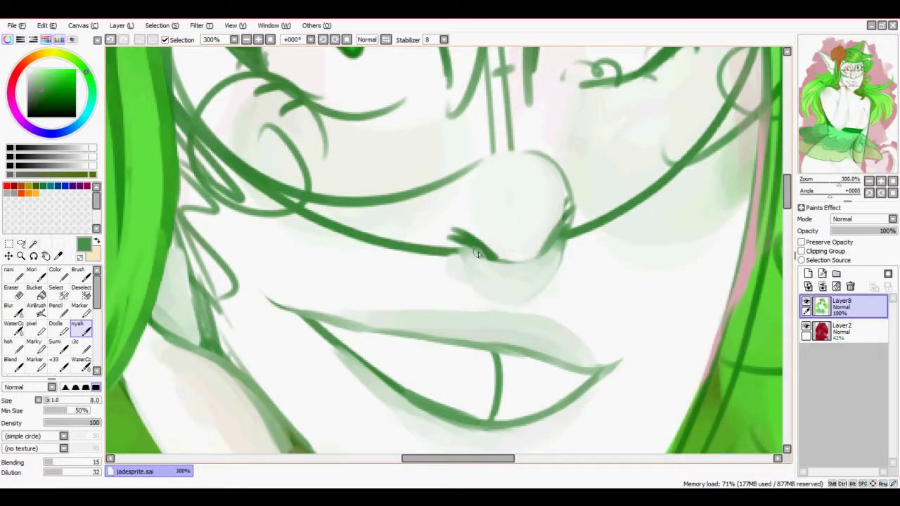
Outline the blank eye on the viewer's right in bright green, with tapered ends and a winged outer corner
mouse_move(421, 263)
left_mouse_down()
mouse_move(457, 178)
mouse_move(397, 180)
mouse_move(455, 160)
mouse_move(467, 274)
mouse_move(522, 368)
left_mouse_up()
key("bracketleft")
key("bracketleft")
key("bracketleft")
key("bracketleft")
key("bracketleft")
scroll(508, 155, "up", 3)
mouse_move(508, 147)
left_mouse_down()
mouse_move(397, 177)
mouse_move(417, 184)
mouse_move(518, 109)
mouse_move(508, 148)
left_mouse_up()
key("bracketleft")
key("bracketleft")
key("bracketleft")
left_click(604, 112, "alt")
scroll(508, 148, "up", 2)
mouse_move(391, 295)
left_mouse_down()
mouse_move(450, 123)
mouse_move(580, 176)
mouse_move(547, 220)
left_mouse_up()
mouse_move(564, 132)
left_mouse_down()
mouse_move(569, 224)
mouse_move(549, 187)
mouse_move(480, 158)
mouse_move(497, 173)
mouse_move(434, 276)
left_mouse_up()
Cover the goggle and swirl sketch lines beneath the green-outlined eye with off-white at brush size 25
key("bracketright")
key("bracketright")
key("bracketright")
key("bracketright")
key("bracketright")
left_click(590, 218, "alt")
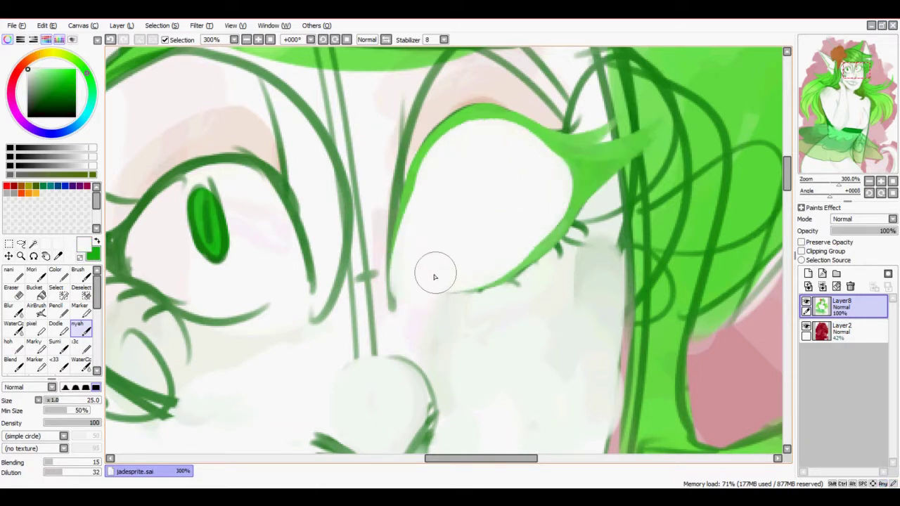
mouse_move(597, 214)
left_mouse_down()
mouse_move(555, 253)
mouse_move(542, 326)
left_mouse_up()
Paint bright green hair color along the outer edge of the cheek on the viewer's right
key("bracketright")
key("bracketright")
key("bracketright")
key("bracketright")
key("bracketright")
key("bracketright")
scroll(664, 177, "down", 1)
left_click_drag(669, 181, 696, 61)
key("bracketright")
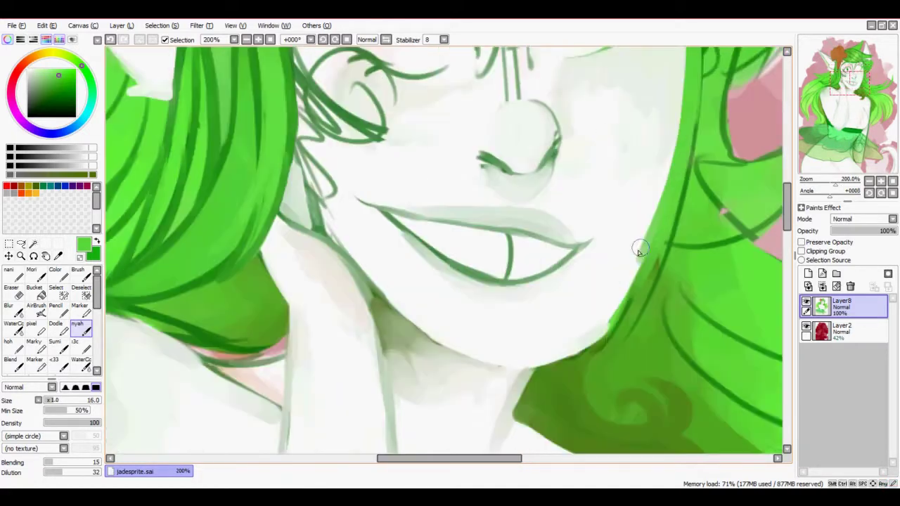
Paint a curved green lock beside the outer eye corner and cheek, covering the loose face-edge sketch lines
left_click(626, 323, "alt")
mouse_move(625, 107)
left_mouse_down()
mouse_move(596, 298)
mouse_move(562, 279)
left_mouse_up()
key("bracketleft")
key("bracketleft")
key("bracketleft")
key("bracketleft")
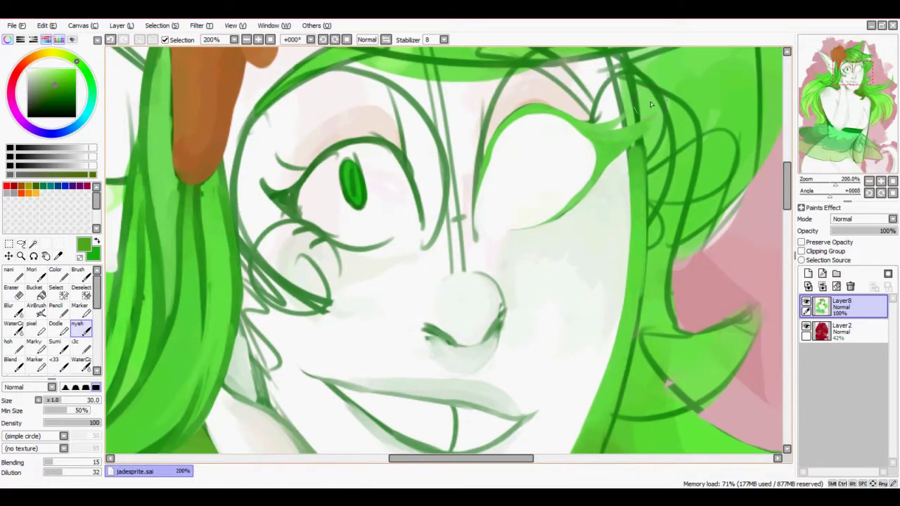
left_click(654, 176, "alt")
mouse_move(661, 184)
left_mouse_down()
mouse_move(647, 260)
mouse_move(584, 323)
left_mouse_up()
left_click_drag(673, 265, 584, 327)
Shade the crown of the hair beside the orange shape in muted green and sharpen its strand lines
left_click_drag(338, 53, 394, 274)
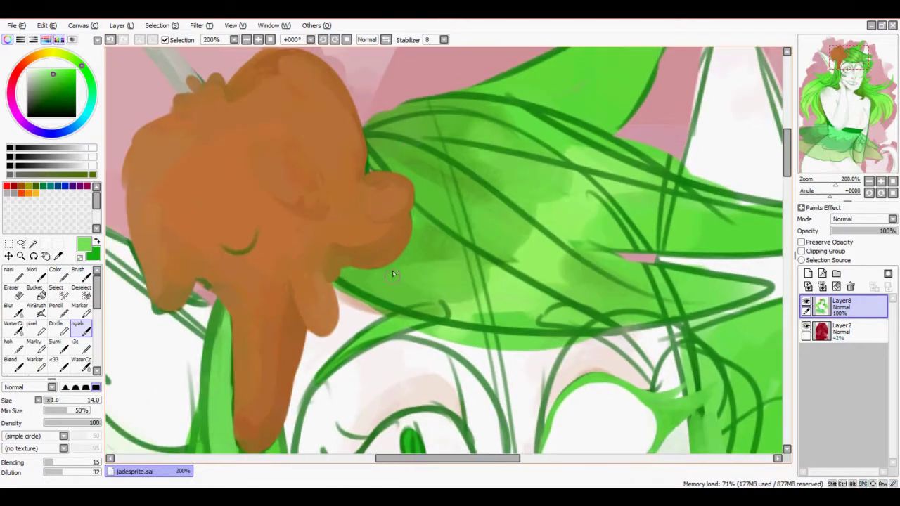
mouse_move(390, 130)
left_mouse_down()
mouse_move(500, 128)
mouse_move(508, 184)
left_mouse_up()
left_click_drag(565, 188, 517, 208)
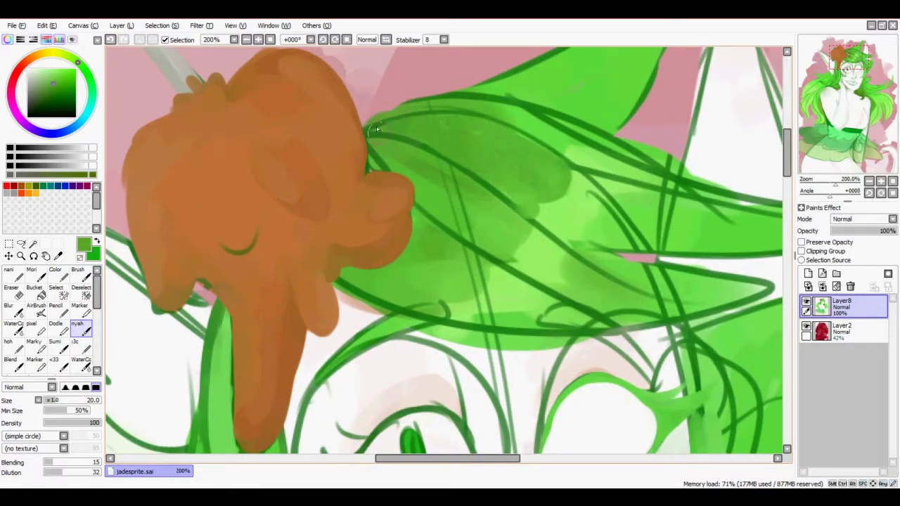
mouse_move(378, 124)
left_mouse_down()
mouse_move(582, 171)
mouse_move(581, 240)
left_mouse_up()
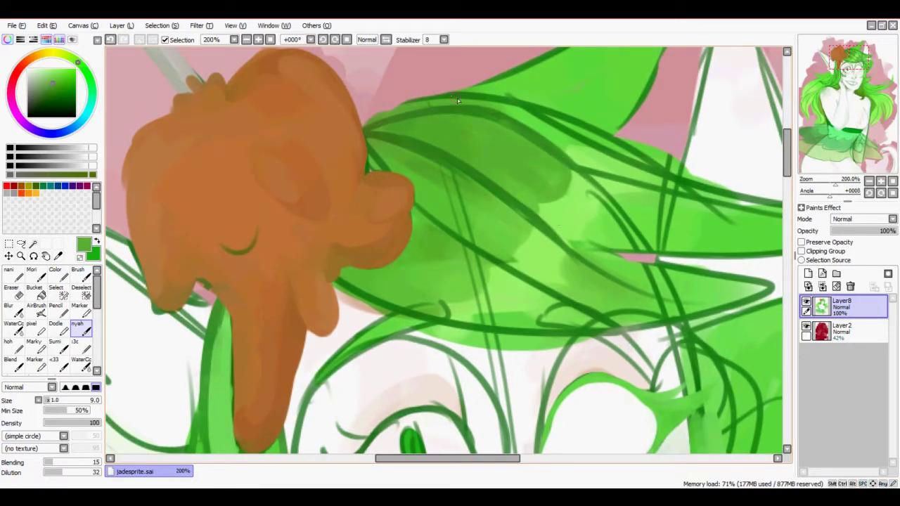
key("bracketright")
mouse_move(375, 117)
left_mouse_down()
mouse_move(568, 127)
mouse_move(490, 225)
left_mouse_up()
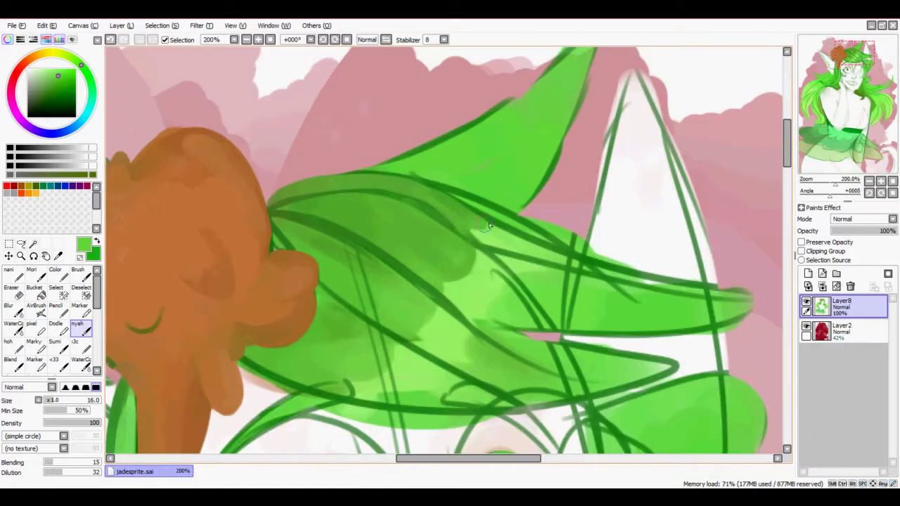
Repaint the upward hair spike in bright green with a pointed tip, clean edges and a small side spike
left_click_drag(588, 54, 582, 132)
left_click_drag(577, 163, 522, 209)
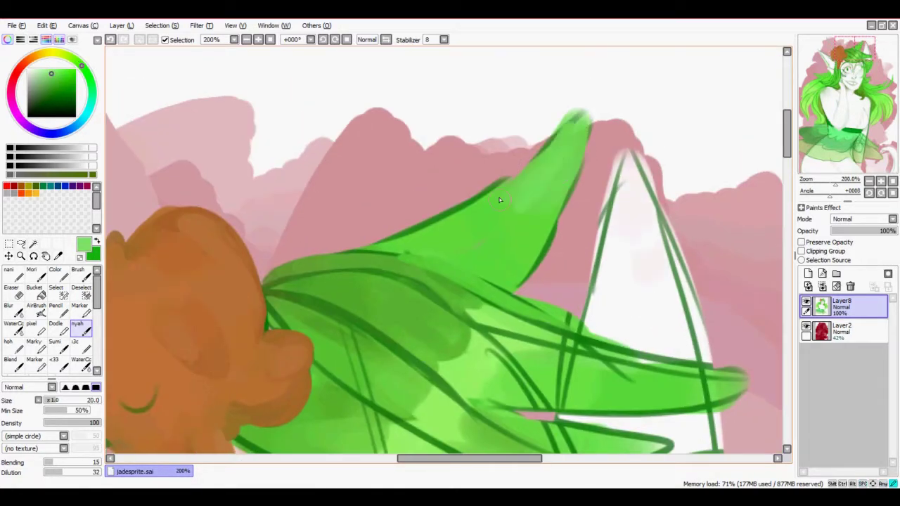
left_click_drag(566, 189, 523, 248)
left_click_drag(488, 193, 585, 112)
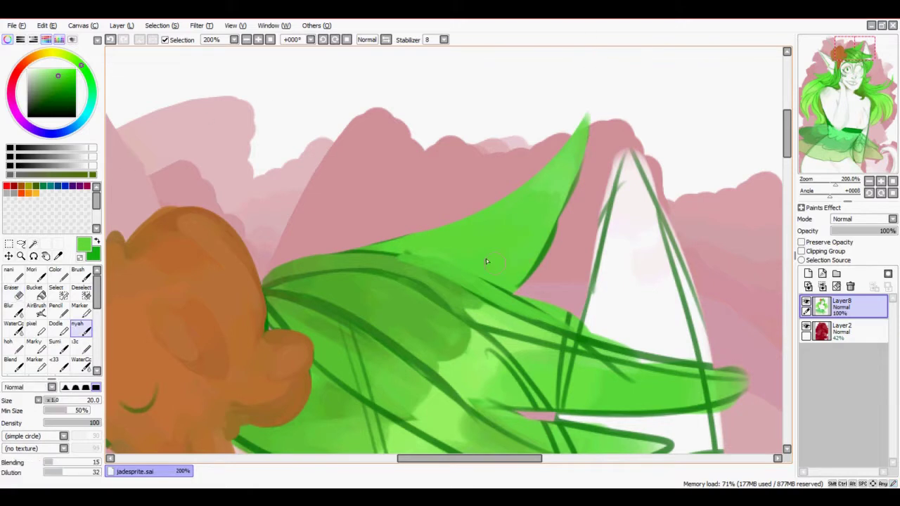
left_click_drag(498, 146, 585, 121)
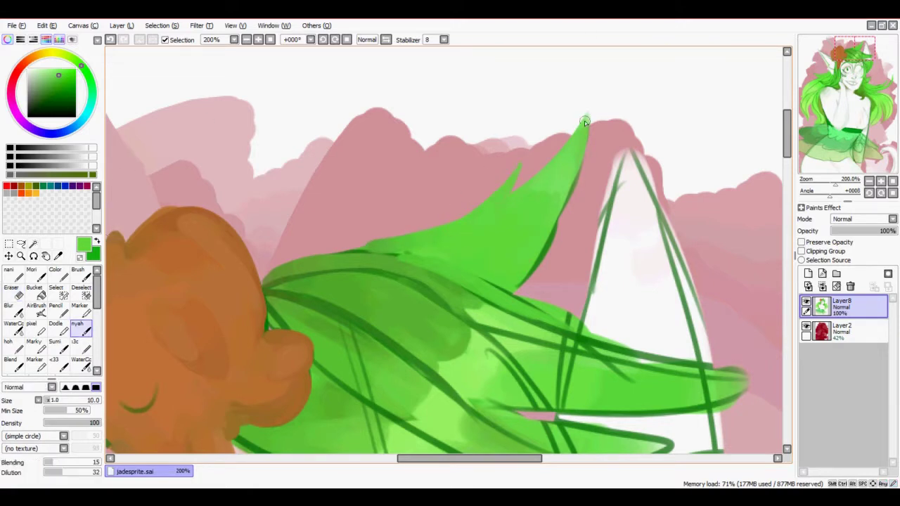
left_click_drag(539, 242, 574, 202)
left_click_drag(394, 246, 534, 211)
Outline the long sideways hair spike below the ear-like white shape in dark green at brush size 10
left_click_drag(499, 271, 682, 313)
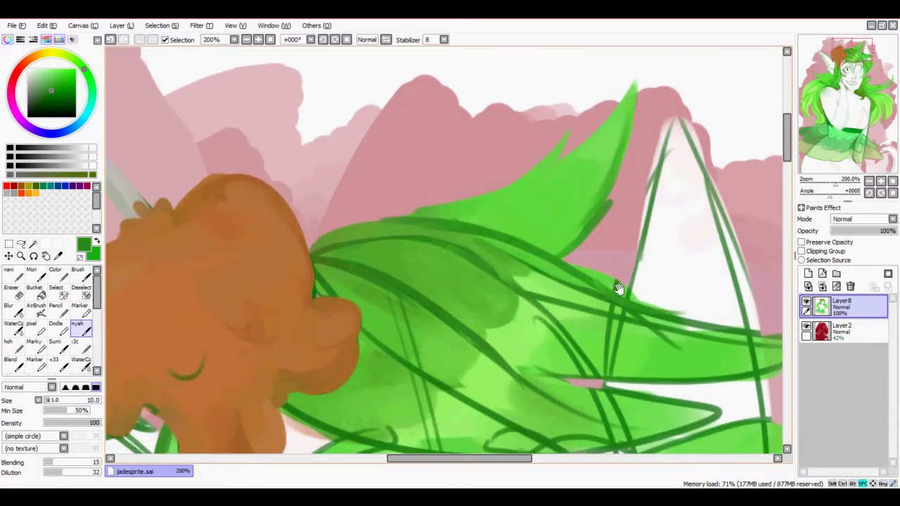
left_click_drag(632, 296, 525, 248)
mouse_move(516, 267)
left_mouse_down()
mouse_move(626, 285)
mouse_move(698, 283)
left_mouse_up()
Fill the long sideways hair spike and the lock below it with bright green, covering the crossing sketch lines
left_click_drag(633, 299, 473, 275)
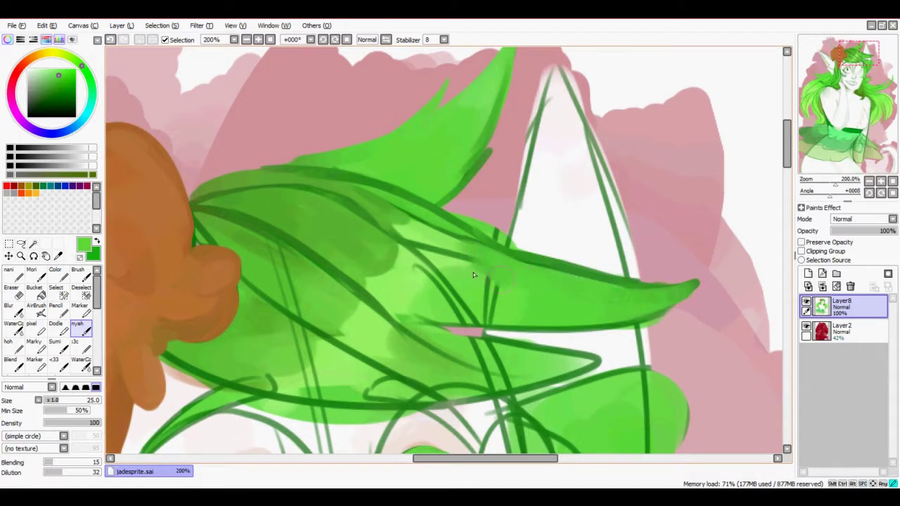
mouse_move(666, 309)
left_mouse_down()
mouse_move(447, 332)
mouse_move(483, 392)
mouse_move(497, 392)
mouse_move(467, 354)
mouse_move(567, 258)
left_mouse_up()
key("bracketright")
key("bracketright")
key("bracketright")
scroll(571, 317, "left", 3)
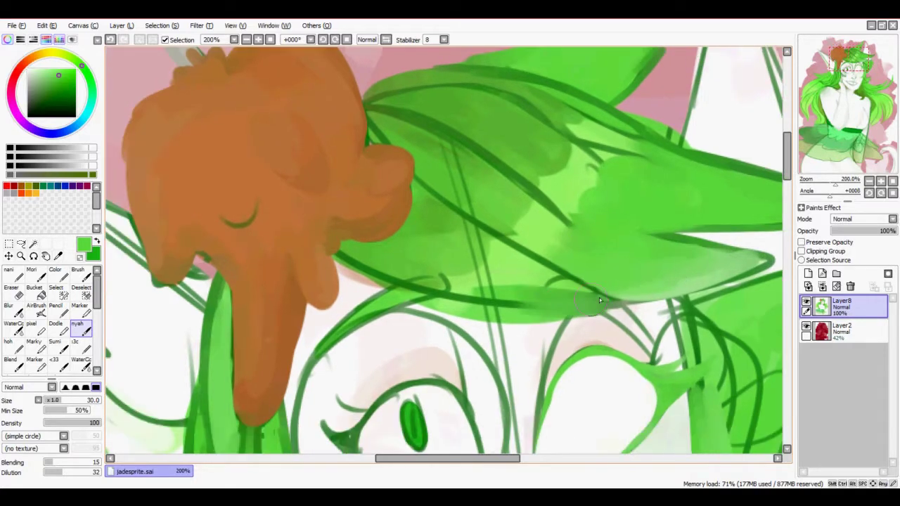
Cover the vertical guidelines down the forehead and nose bridge with off-white at brush size 25
scroll(599, 298, "down", 4)
left_click(509, 245, "alt")
key("bracketleft")
left_click_drag(612, 295, 616, 197)
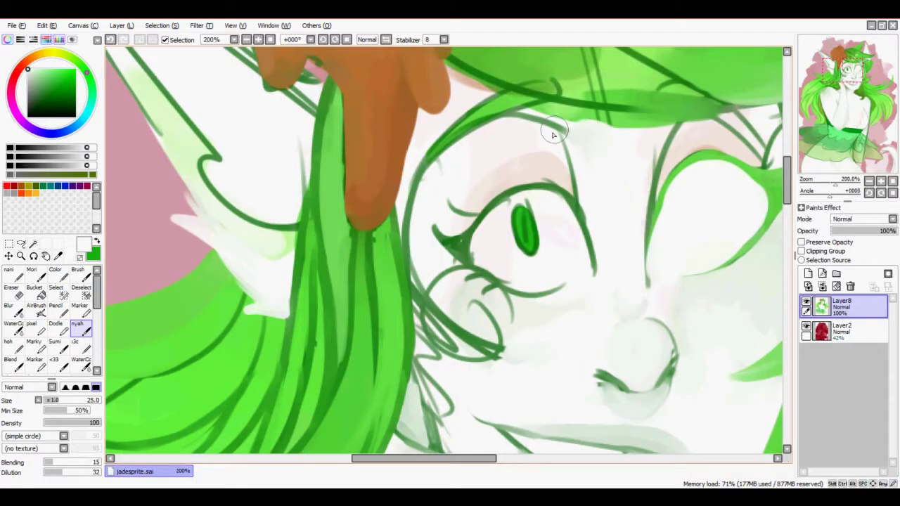
Cover the goggle rim and swirl lines on the cheek beside the long hair with off-white
scroll(616, 197, "down", 3)
scroll(512, 246, "left", 2)
key("bracketright")
key("bracketright")
key("bracketright")
key("bracketright")
key("bracketleft")
key("bracketleft")
key("bracketleft")
key("bracketleft")
key("bracketleft")
key("bracketleft")
mouse_move(497, 195)
left_mouse_down()
mouse_move(434, 137)
mouse_move(450, 295)
left_mouse_up()
scroll(446, 177, "down", 3)
left_click_drag(446, 176, 492, 281)
left_click(486, 259, "alt")
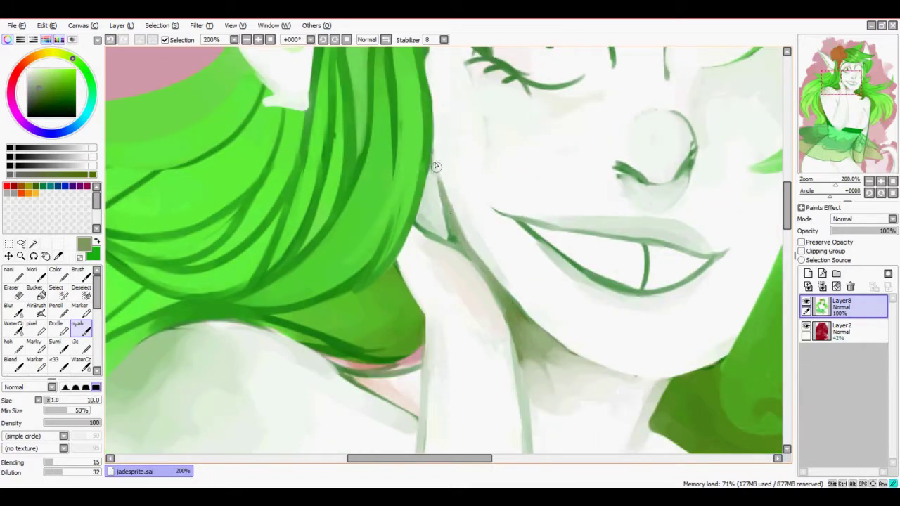
Cover the brow sketch lines above the green-pupil eye with off-white, reducing the brush to size 16
scroll(478, 211, "up", 5)
left_click(418, 194, "alt")
key("bracketright")
key("bracketright")
key("bracketright")
key("bracketright")
key("bracketright")
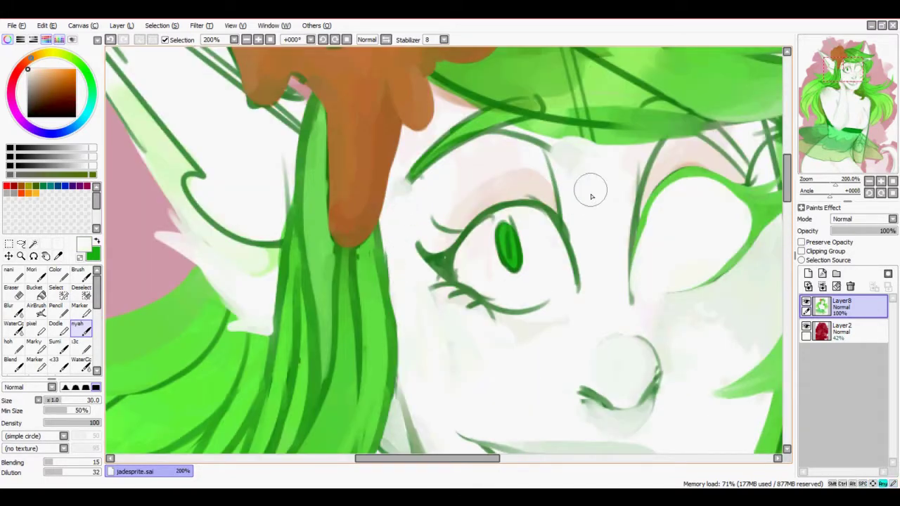
key("bracketleft")
key("bracketleft")
key("bracketleft")
left_click_drag(566, 169, 499, 144)
left_click_drag(555, 183, 563, 211)
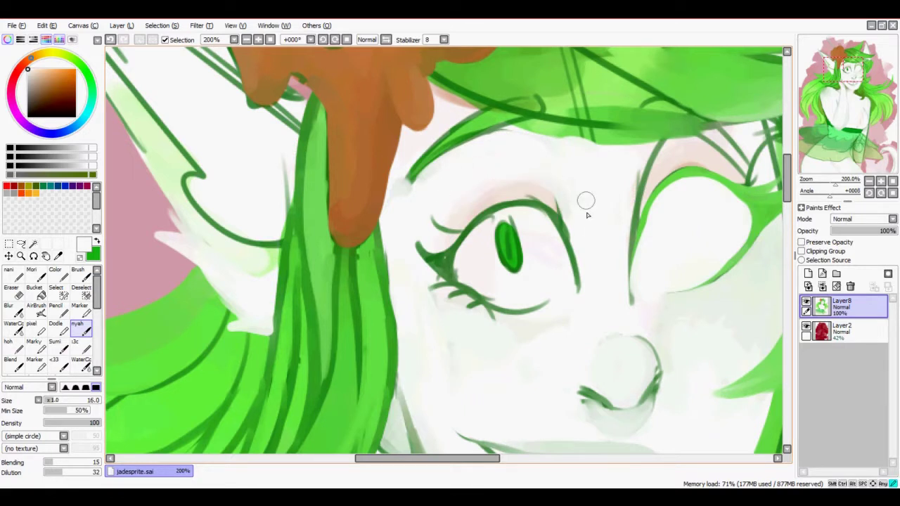
Clean up the forehead edge along the small green lock beside the orange drip with off-white
left_click(485, 147, "alt")
mouse_move(415, 179)
left_mouse_down()
mouse_move(502, 120)
mouse_move(423, 210)
left_mouse_up()
key("bracketleft")
key("bracketleft")
key("bracketleft")
key("bracketleft")
left_click(497, 140, "alt")
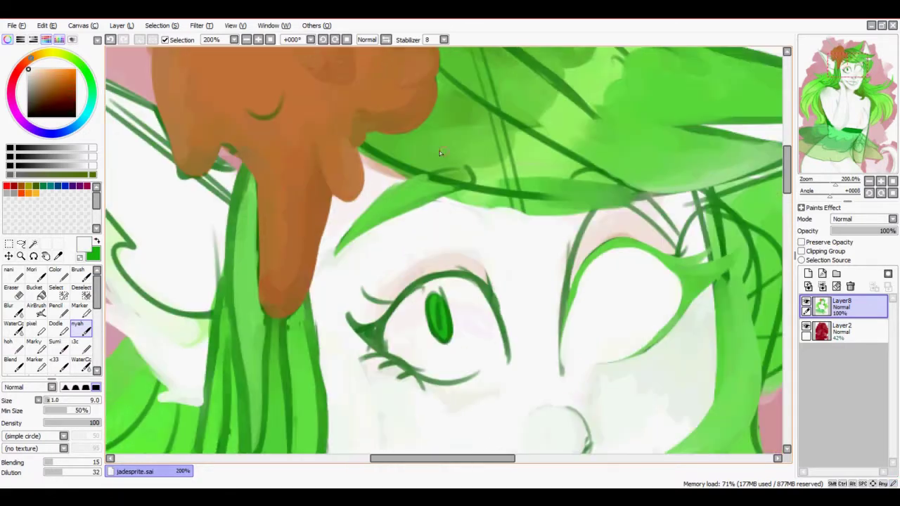
Paint over the vertical guidelines and stray marks crossing the fringe with sampled hair greens
left_click(368, 152, "alt")
key("bracketright")
key("bracketright")
key("bracketright")
left_click_drag(373, 183, 493, 197)
mouse_move(436, 207)
left_mouse_down()
mouse_move(532, 155)
mouse_move(492, 197)
mouse_move(457, 208)
left_mouse_up()
left_click_drag(486, 129, 476, 202)
key("bracketright")
key("bracketright")
key("bracketright")
key("bracketright")
mouse_move(417, 83)
left_mouse_down()
mouse_move(371, 188)
mouse_move(287, 118)
left_mouse_up()
Refine the strand lines at the base of the long hair spike in dark green at brush size 5
scroll(465, 134, "up", 2)
key("bracketleft")
key("bracketleft")
key("bracketleft")
key("bracketleft")
key("bracketleft")
key("bracketleft")
key("bracketleft")
key("bracketleft")
key("bracketleft")
key("bracketleft")
key("bracketleft")
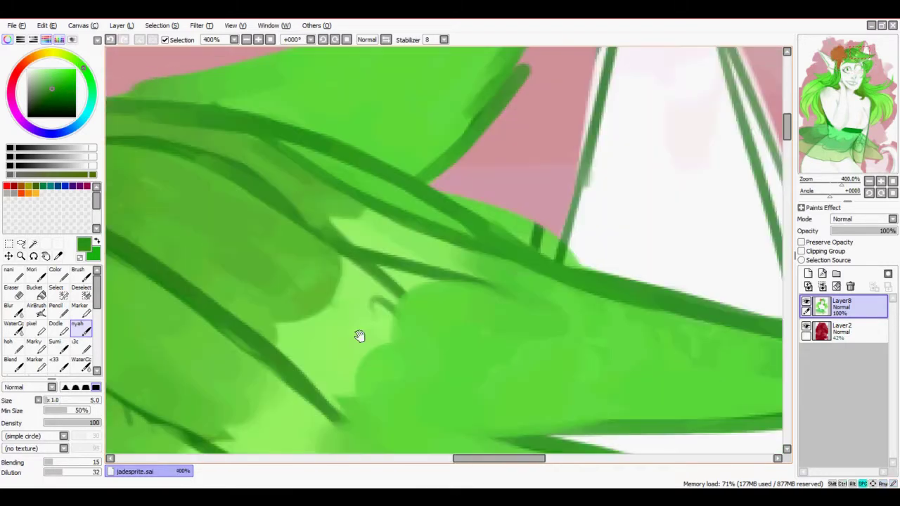
left_click_drag(465, 134, 332, 172)
Draw long curved dark green strand lines from the crown through the sideways hair spike
scroll(396, 236, "down", 2)
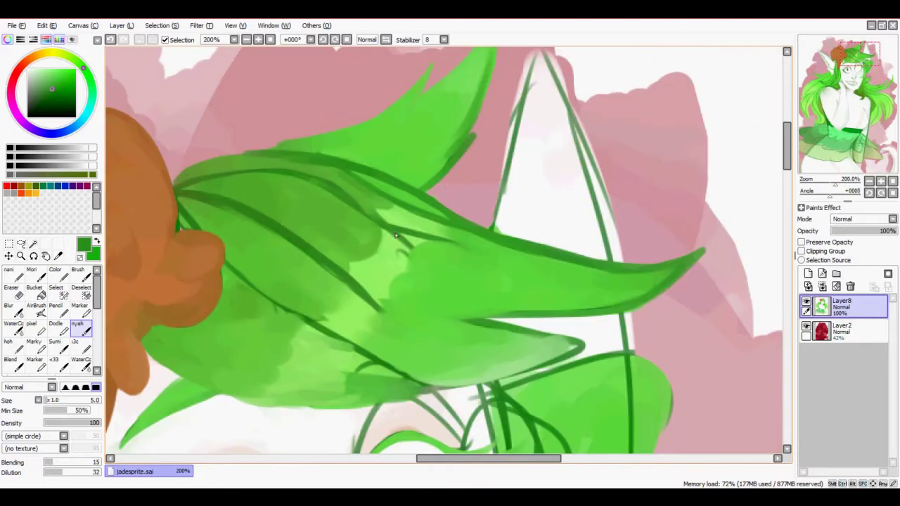
left_click_drag(578, 315, 380, 320)
mouse_move(395, 239)
left_mouse_down()
mouse_move(635, 283)
mouse_move(582, 114)
left_mouse_up()
left_click_drag(411, 144, 584, 256)
left_click_drag(520, 224, 637, 274)
left_click_drag(637, 274, 619, 225)
left_click_drag(534, 269, 661, 241)
left_click_drag(594, 200, 683, 224)
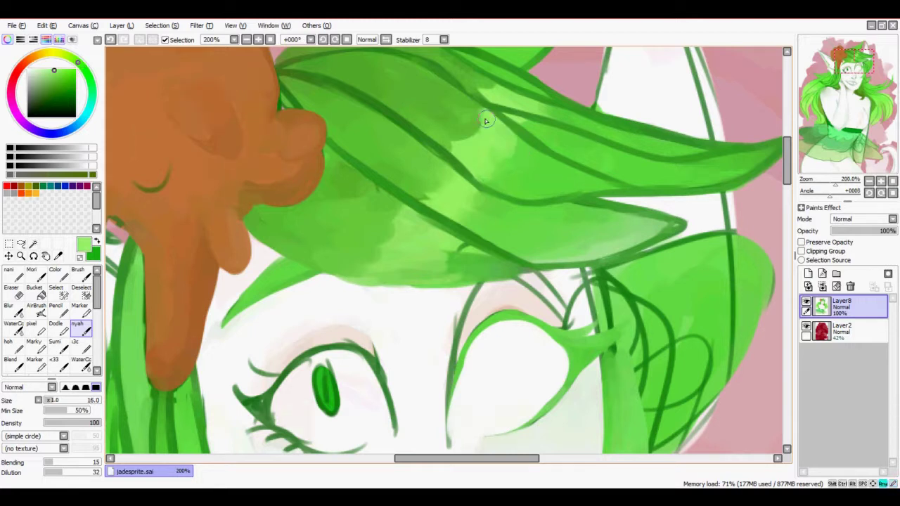
Blend a light green highlight across the crown and define the fringe's lower edge in darker green
left_click_drag(449, 182, 582, 96)
left_click(583, 131, "alt")
key("bracketleft")
key("bracketleft")
key("bracketleft")
key("bracketleft")
key("bracketleft")
mouse_move(622, 191)
left_mouse_down()
mouse_move(544, 220)
mouse_move(460, 198)
left_mouse_up()
Paint a solid green strand under the fringe above the outer corner of the green-outlined eye
left_click(573, 93, "alt")
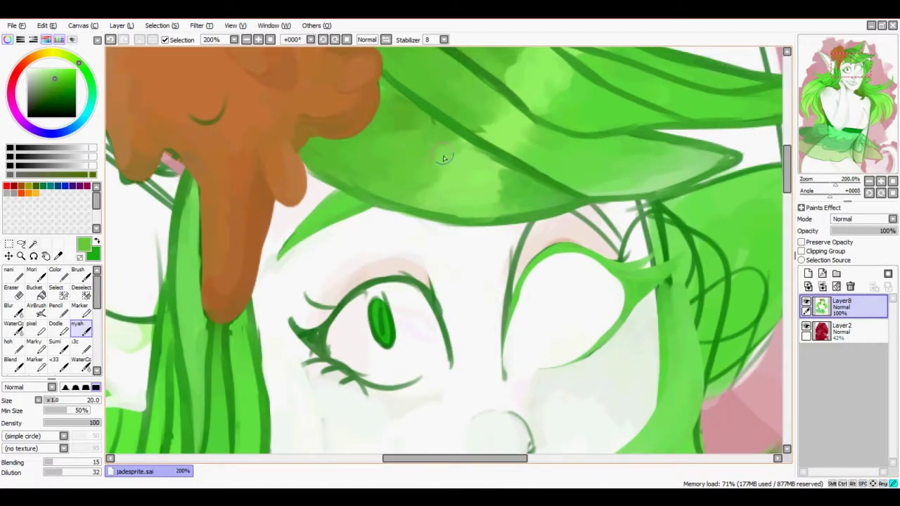
scroll(444, 158, "up", 1)
left_click_drag(603, 280, 502, 223)
left_click_drag(499, 169, 563, 235)
left_click(502, 224, "alt")
mouse_move(478, 211)
left_mouse_down()
mouse_move(554, 233)
mouse_move(583, 202)
mouse_move(601, 211)
left_mouse_up()
left_click(554, 232, "alt")
left_click_drag(538, 148, 569, 124)
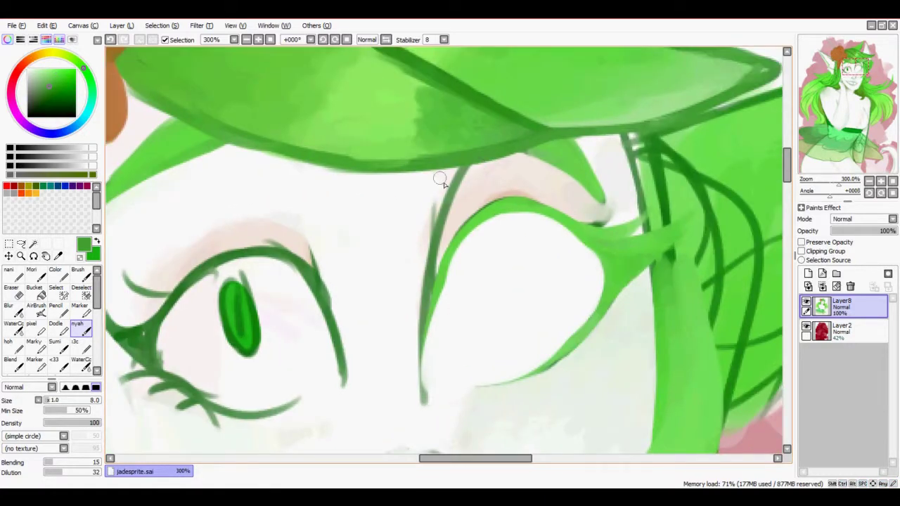
Paint off-white over the dark green line beside the inner edge of the empty eye at brush size 25
left_click(408, 316, "alt")
key("bracketright")
key("bracketright")
key("bracketright")
key("bracketright")
key("bracketright")
key("bracketright")
key("bracketright")
mouse_move(409, 296)
left_mouse_down()
mouse_move(408, 316)
mouse_move(446, 194)
left_mouse_up()
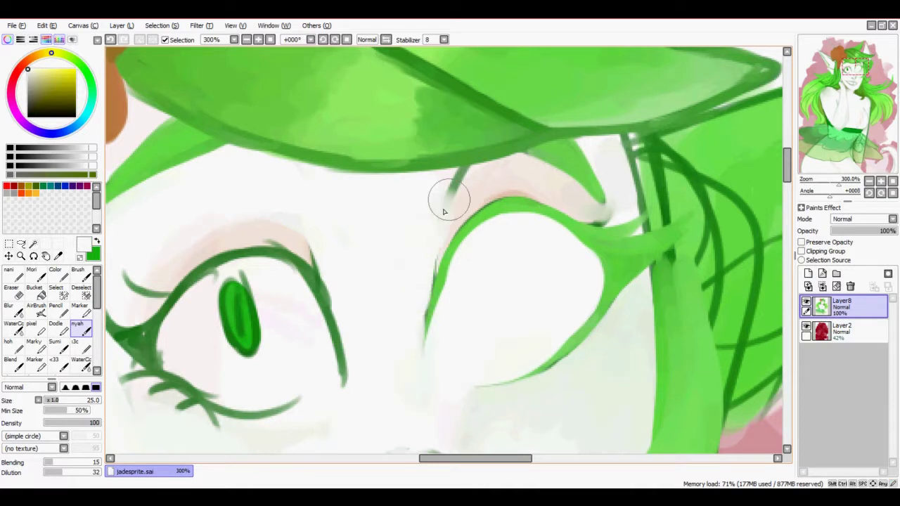
left_click(454, 207, "alt")
Repaint the outline and outer wing of the eye nearest the flower in lighter green, adding an upper lash
left_click(533, 227, "alt")
key("bracketleft")
scroll(532, 227, "up", 1)
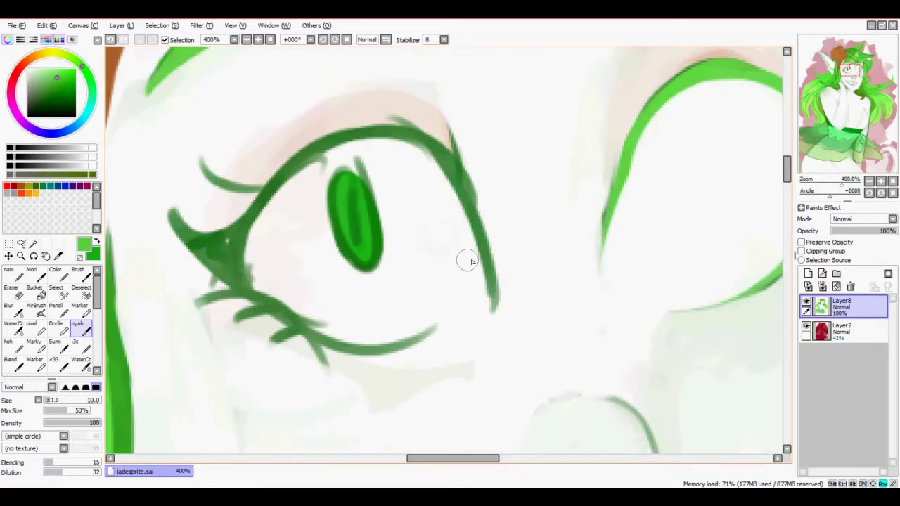
mouse_move(492, 309)
left_mouse_down()
mouse_move(426, 146)
mouse_move(256, 204)
mouse_move(394, 345)
mouse_move(434, 327)
left_mouse_up()
key("bracketleft")
key("bracketleft")
key("bracketleft")
key("bracketleft")
left_click_drag(256, 206, 138, 192)
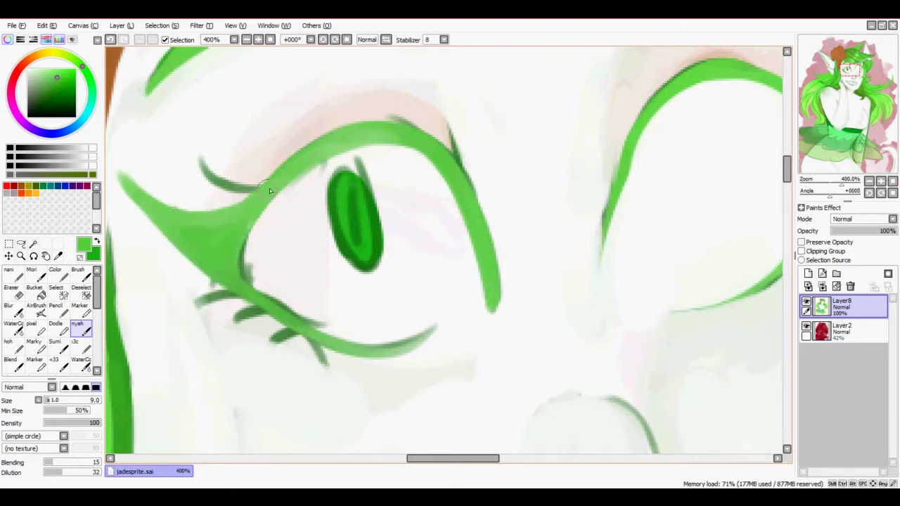
left_click_drag(269, 191, 180, 156)
Cover the green pupil and fill the inside of that eye with off-white at brush size 25
left_click(295, 215, "alt")
key("bracketright")
key("bracketright")
key("bracketright")
key("bracketright")
key("bracketright")
key("bracketright")
mouse_move(295, 215)
left_mouse_down()
mouse_move(418, 197)
mouse_move(438, 221)
left_mouse_up()
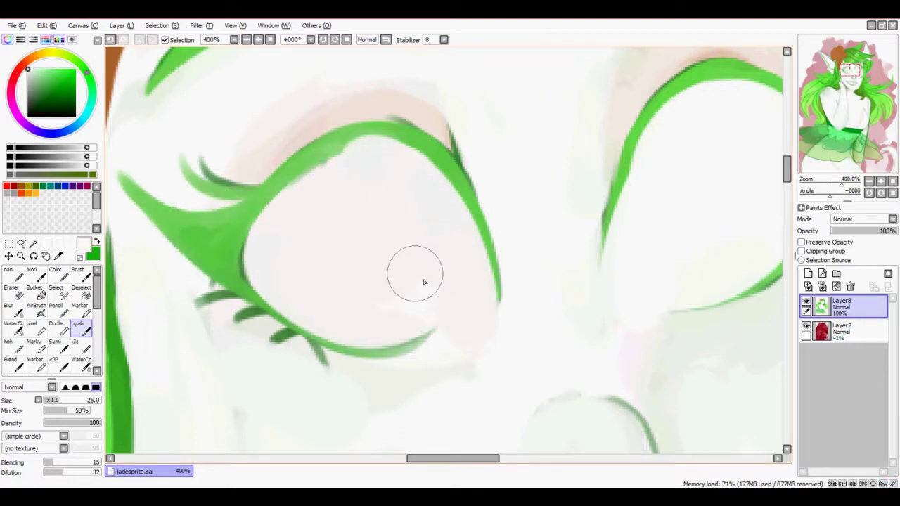
left_click_drag(316, 267, 359, 141)
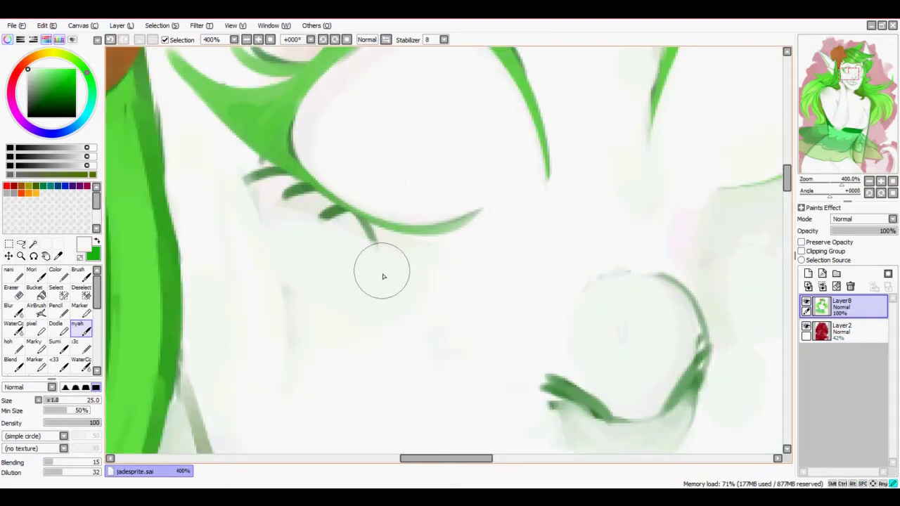
Paint pale skin color over the dark lower lashes of the eye nearest the flower at brush size 40
mouse_move(295, 204)
left_mouse_down()
mouse_move(352, 241)
mouse_move(368, 331)
left_mouse_up()
key("bracketright")
key("bracketright")
key("bracketright")
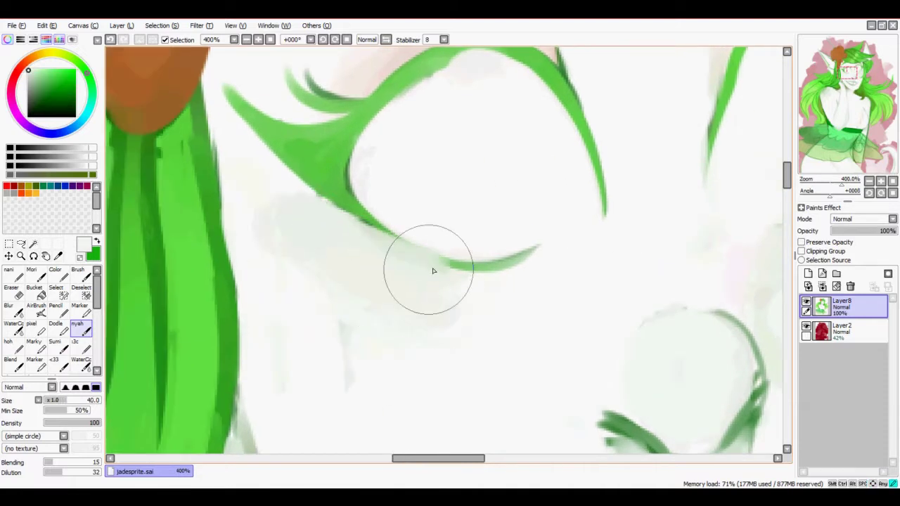
Redraw the lower lashes and add small inner-corner strokes on both eyes in light green at brush size 7
left_click(320, 161, "alt")
key("bracketleft")
key("bracketleft")
key("bracketleft")
key("bracketleft")
key("bracketleft")
key("bracketleft")
key("bracketleft")
key("bracketleft")
key("bracketleft")
key("bracketleft")
key("bracketleft")
mouse_move(478, 261)
left_mouse_down()
mouse_move(591, 117)
mouse_move(387, 230)
mouse_move(418, 262)
mouse_move(621, 176)
mouse_move(388, 211)
left_mouse_up()
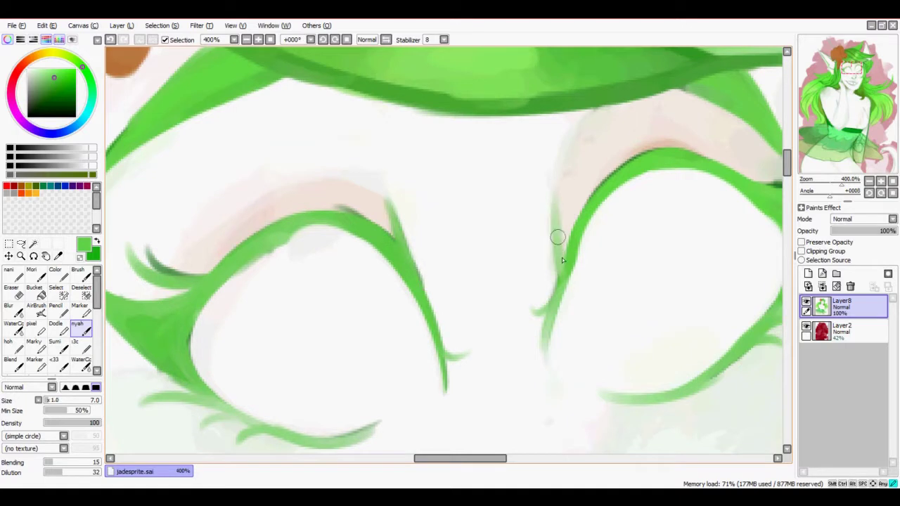
Cover the dark upper lashes on the outer eye wing with off-white at size 12 and redraw them thinner in green
scroll(562, 260, "down", 2)
scroll(502, 191, "up", 2)
left_click_drag(479, 169, 291, 171)
key("bracketright")
key("bracketright")
key("bracketright")
key("bracketright")
left_click(386, 169, "alt")
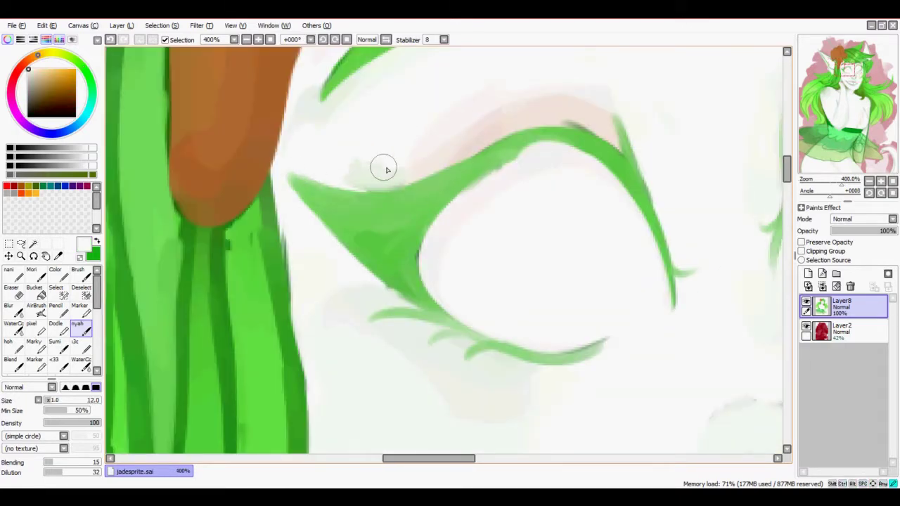
left_click_drag(386, 170, 415, 165)
scroll(441, 185, "down", 2)
left_click(316, 286, "alt")
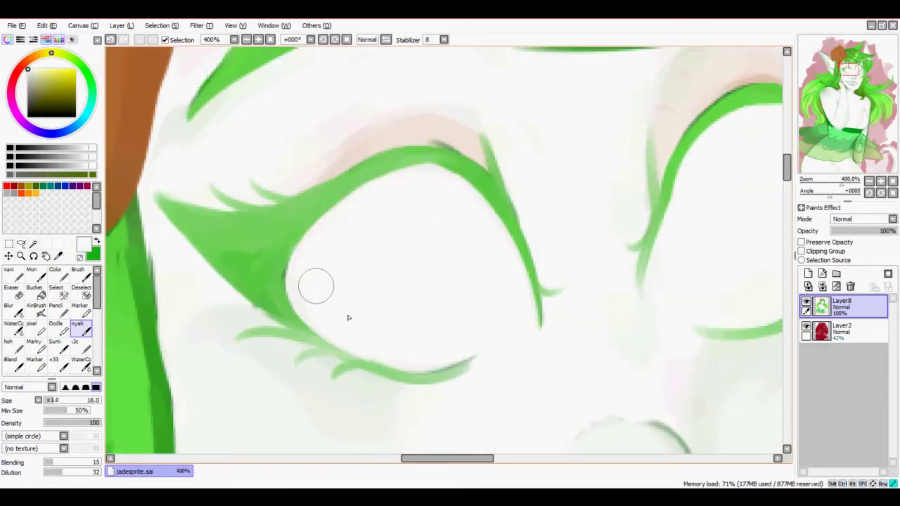
Smooth the skin around the nose bridge and cheeks with pale off-white tones at brush size 35
scroll(316, 286, "down", 3)
scroll(412, 282, "up", 3)
scroll(455, 331, "up", 1)
scroll(455, 330, "up", 1)
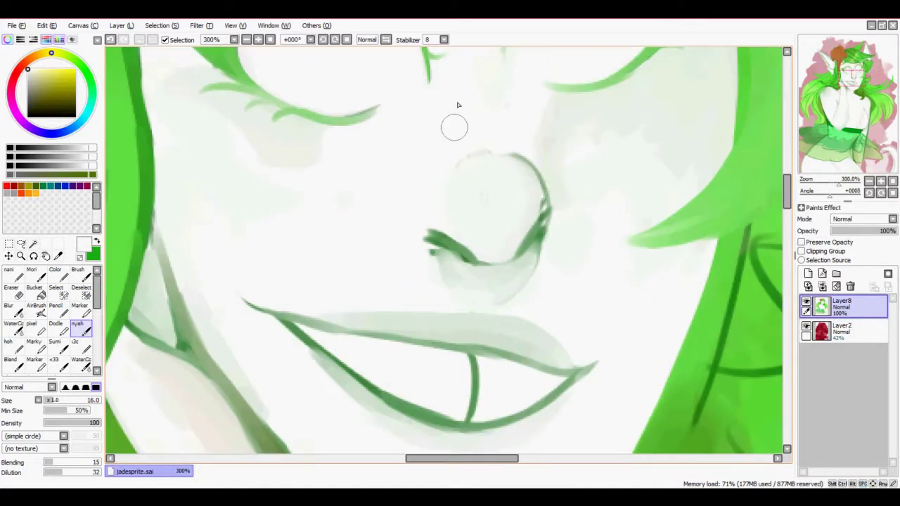
left_click(458, 105, "alt")
left_click_drag(458, 104, 499, 203)
key("bracketright")
key("bracketright")
key("bracketright")
key("bracketright")
left_click(513, 257, "alt")
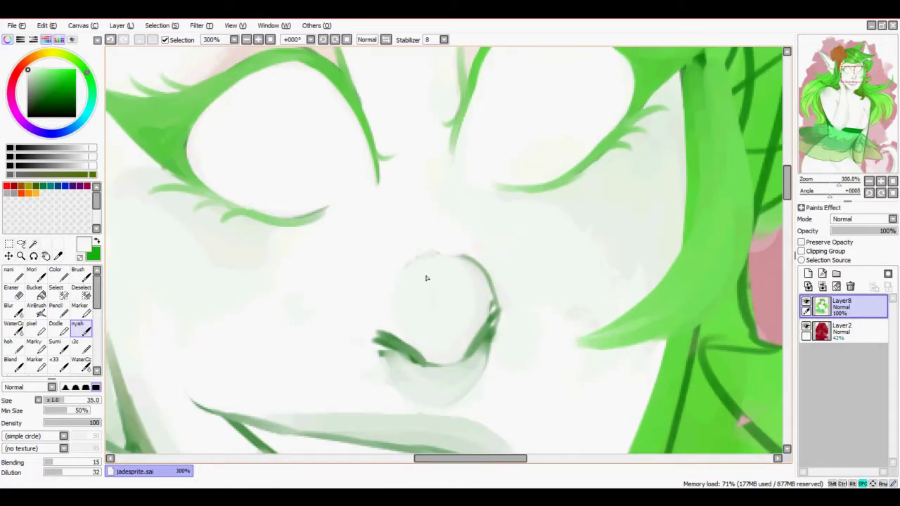
mouse_move(443, 323)
left_mouse_down()
mouse_move(478, 145)
mouse_move(372, 209)
left_mouse_up()
Paint a pointed bright green hair lock beside the jaw and trim its edge with the eraser at size 25
scroll(372, 209, "down", 5)
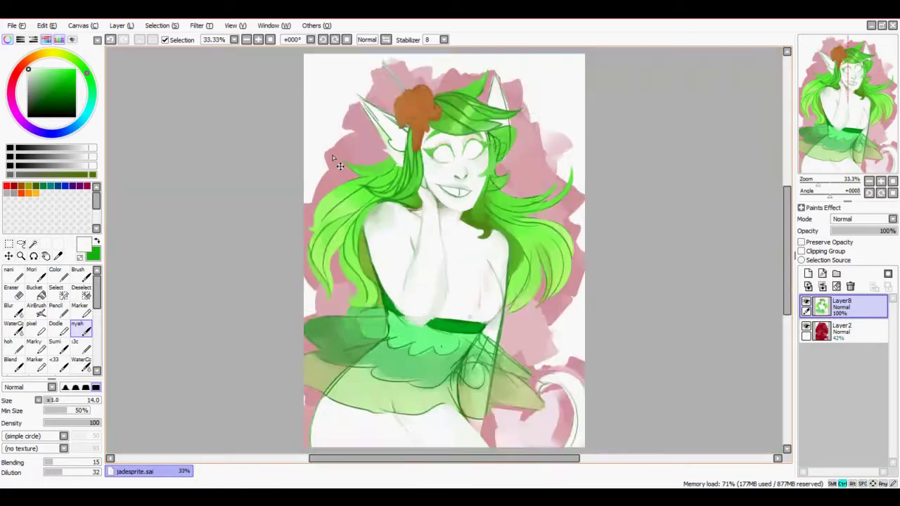
scroll(449, 261, "up", 4)
left_click_drag(449, 260, 439, 156)
left_click(439, 155, "alt")
scroll(470, 158, "up", 1)
key("bracketright")
key("bracketright")
key("bracketright")
key("bracketright")
key("bracketright")
key("bracketright")
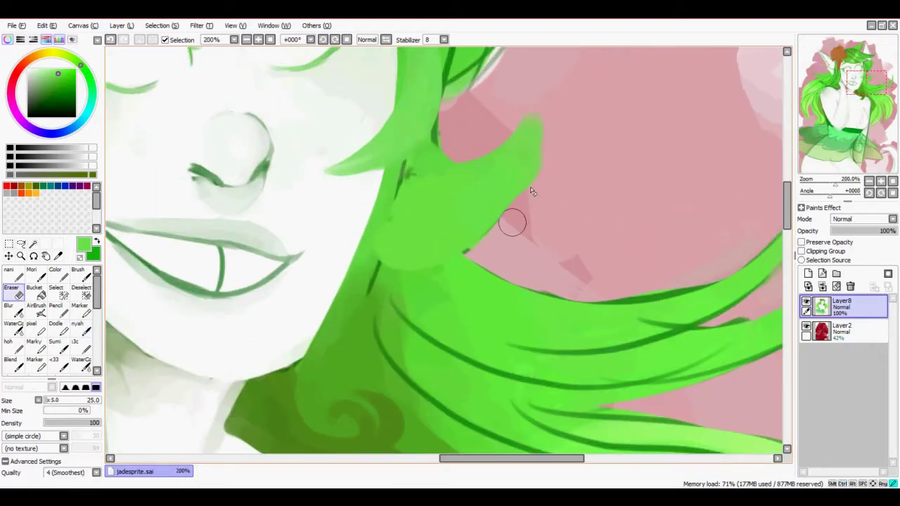
left_click_drag(468, 100, 490, 325)
mouse_move(485, 200)
left_mouse_down()
mouse_move(458, 139)
mouse_move(493, 267)
left_mouse_up()
Shade the hair bulge beside the empty eye in darker green at brush size 20, covering its crossing sketch lines
left_click(459, 138, "alt")
key("bracketleft")
key("bracketleft")
key("bracketleft")
key("bracketleft")
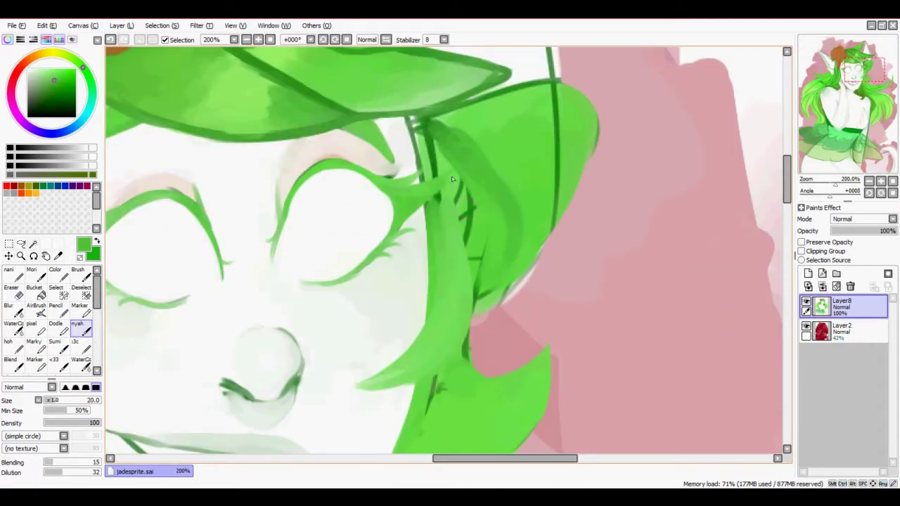
left_click_drag(436, 141, 470, 309)
left_click_drag(436, 133, 485, 289)
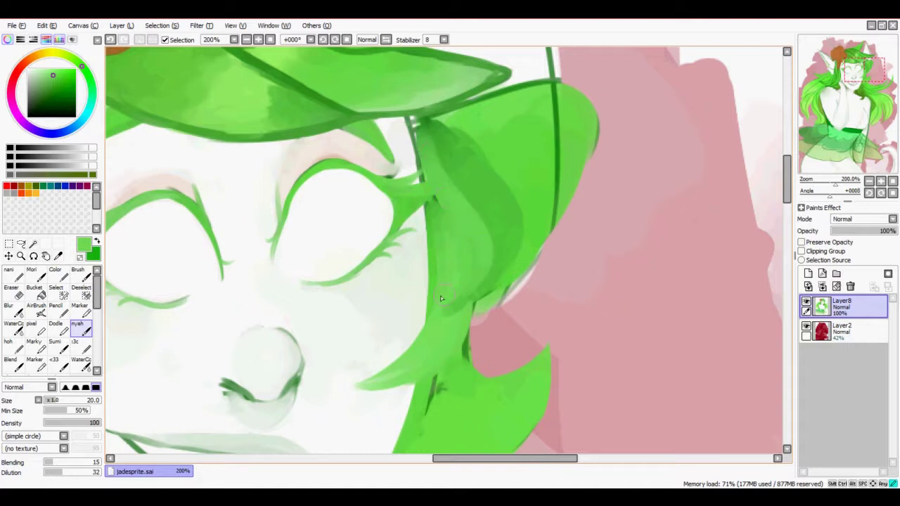
Fill the hair bulge's outer edge in bright green at size 20 and add a small flicked tip below it
left_click_drag(462, 232, 477, 303)
left_click_drag(571, 184, 571, 288)
left_click_drag(607, 229, 573, 360)
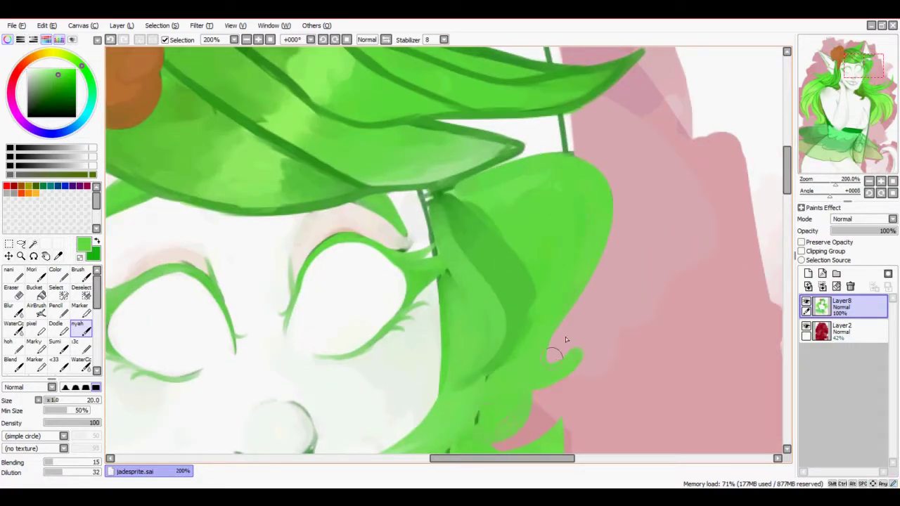
Draw curved dark green strand lines through the hair bulge beside the eye at brush size 9
key("bracketleft")
key("bracketleft")
key("bracketleft")
key("bracketleft")
key("bracketleft")
left_click(454, 211, "alt")
mouse_move(468, 188)
left_mouse_down()
mouse_move(573, 320)
mouse_move(531, 331)
left_mouse_up()
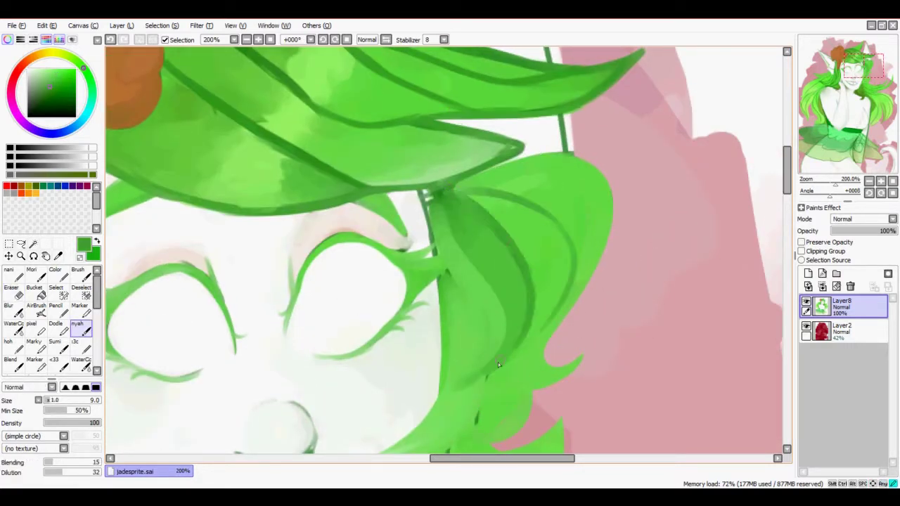
left_click_drag(492, 357, 583, 123)
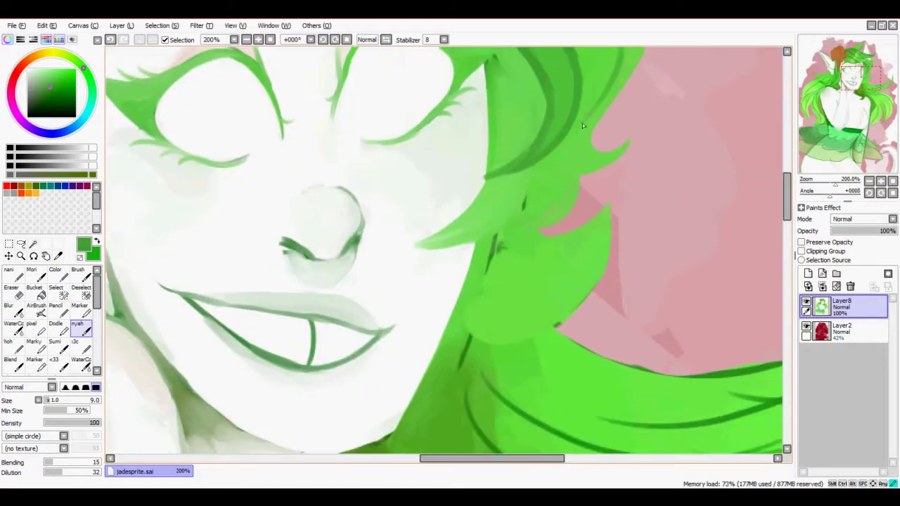
Undo the last two strokes and cover the stray dark marks beside the jaw in bright green at size 25
left_click_drag(506, 232, 481, 115)
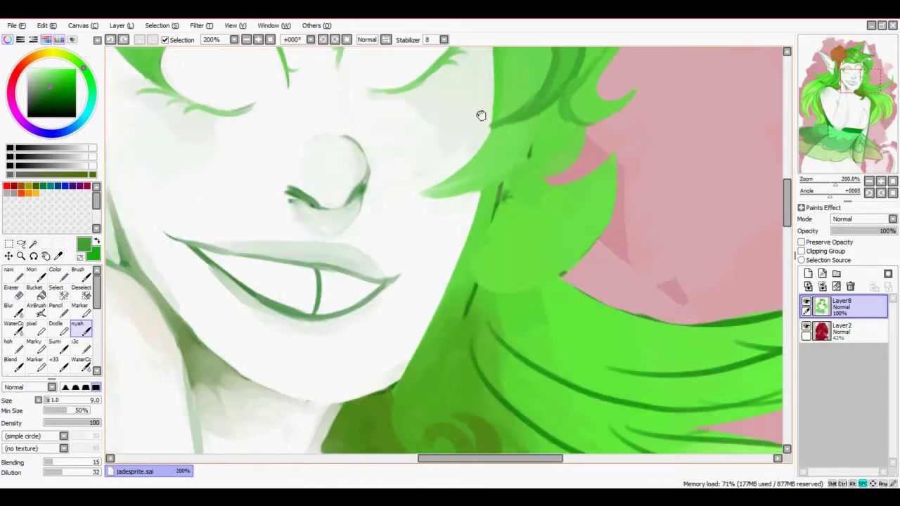
key("ctrl+z")
key("ctrl+z")
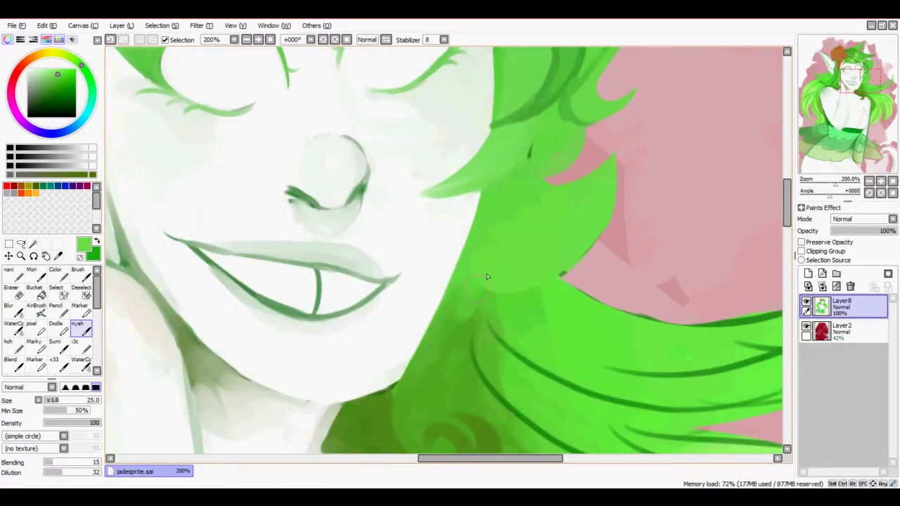
mouse_move(487, 273)
left_mouse_down()
mouse_move(507, 225)
mouse_move(563, 154)
left_mouse_up()
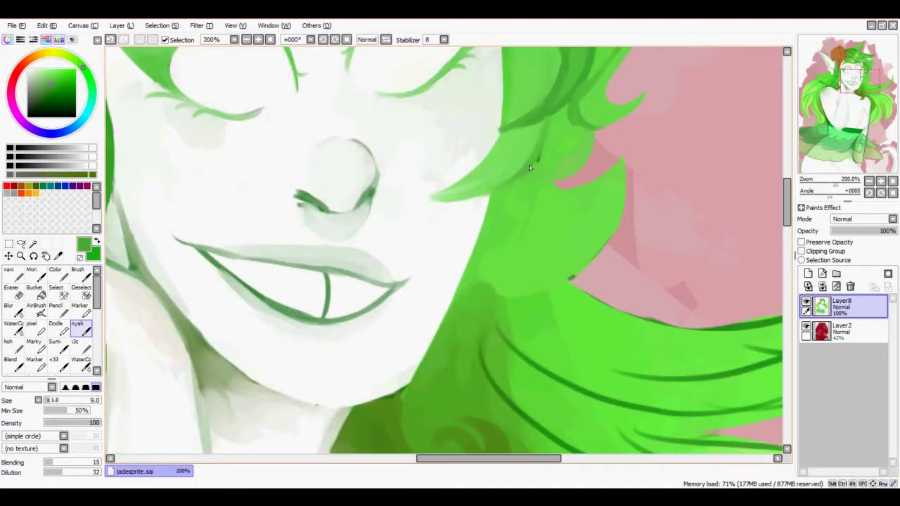
Draw dark green strand lines at size 9 along the hair locks framing the cheek and jaw
left_click_drag(491, 247, 407, 362)
mouse_move(488, 308)
left_mouse_down()
mouse_move(438, 281)
mouse_move(495, 259)
left_mouse_up()
mouse_move(655, 280)
left_mouse_down()
mouse_move(639, 336)
mouse_move(643, 237)
mouse_move(583, 382)
left_mouse_up()
Paint light yellow-green into the lower hair locks at size 30 and retrace their outer edges in dark green at size 7
mouse_move(512, 78)
left_mouse_down()
mouse_move(579, 396)
mouse_move(669, 153)
left_mouse_up()
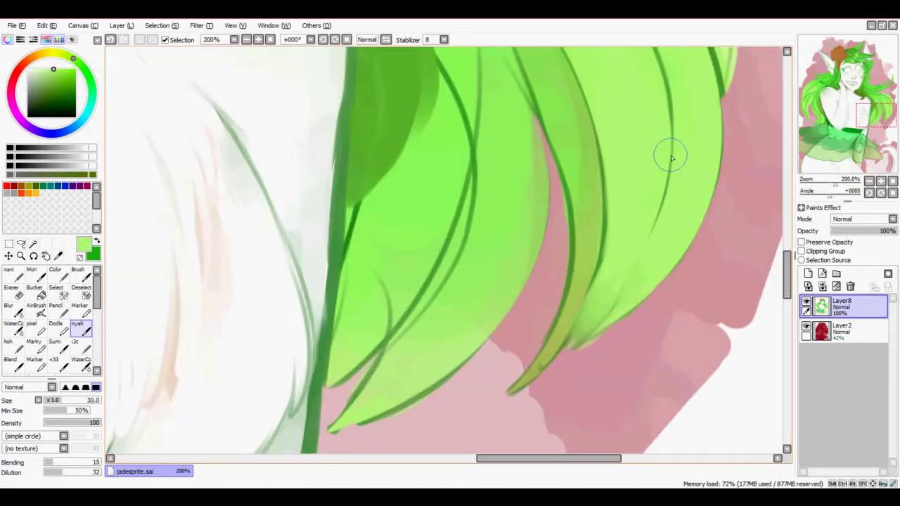
mouse_move(590, 333)
left_mouse_down()
mouse_move(639, 177)
mouse_move(699, 147)
mouse_move(608, 404)
mouse_move(619, 157)
mouse_move(635, 405)
mouse_move(659, 316)
left_mouse_up()
left_click(641, 295, "alt")
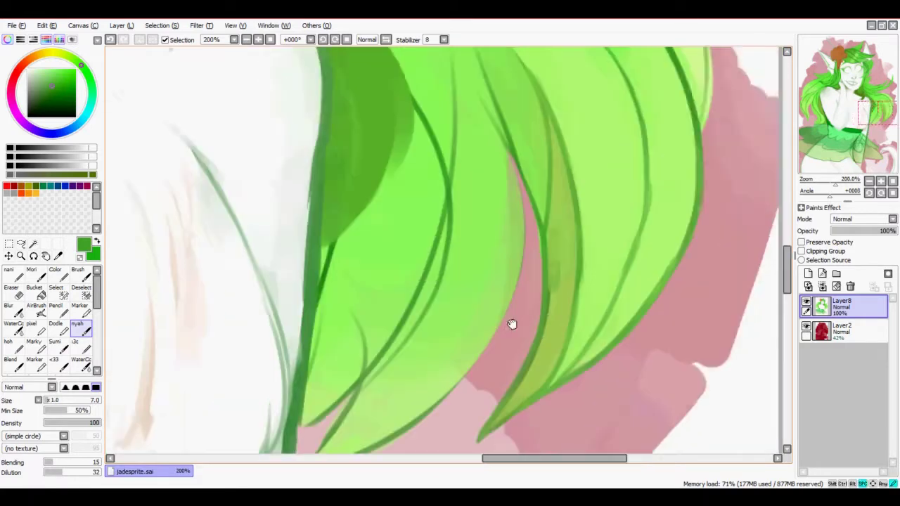
Spread light yellow-green highlights over the lower locks and the large hair wave, covering the old sketch lines
left_click(654, 126, "alt")
left_click_drag(520, 352, 623, 136)
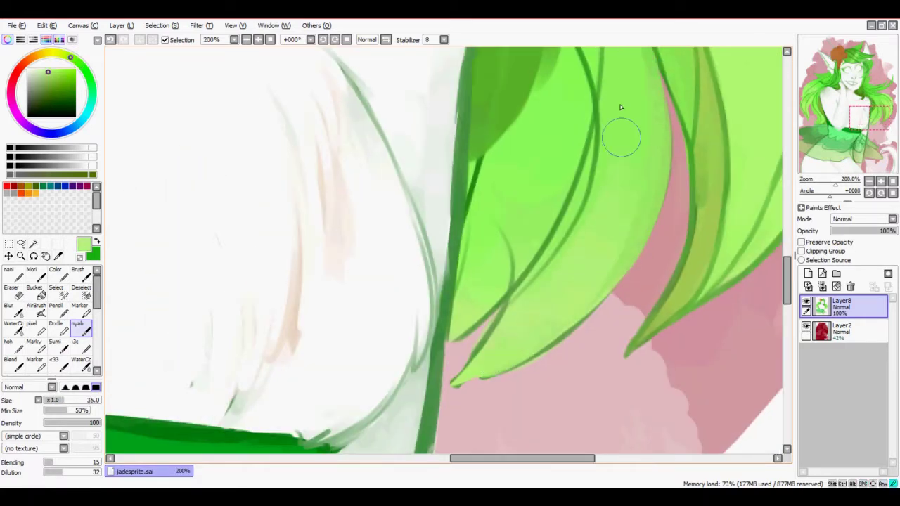
left_click_drag(549, 282, 636, 49)
key("minus")
mouse_move(581, 81)
left_mouse_down()
mouse_move(611, 356)
mouse_move(575, 297)
mouse_move(632, 277)
left_mouse_up()
key("plus")
mouse_move(415, 172)
left_mouse_down()
mouse_move(568, 207)
mouse_move(605, 365)
mouse_move(470, 178)
mouse_move(394, 155)
mouse_move(324, 88)
left_mouse_up()
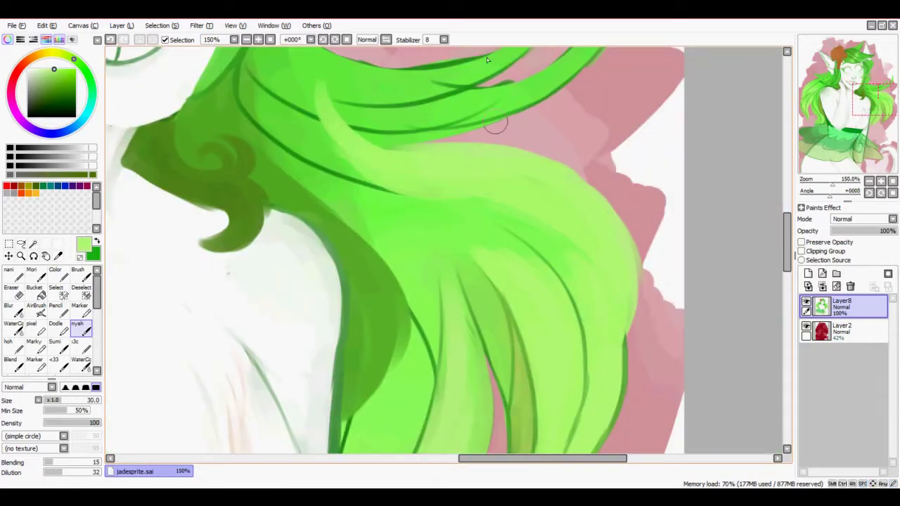
Reshape the upper swept strand in bright green at size 25 and erase its upper edge to slim it
key("plus")
key("plus")
key("minus")
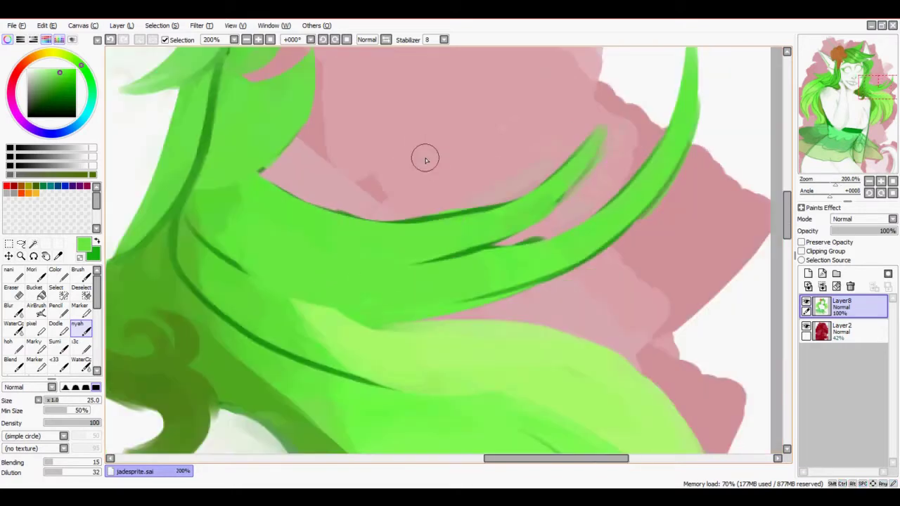
key("e")
mouse_move(424, 156)
left_mouse_down()
mouse_move(436, 203)
mouse_move(569, 158)
left_mouse_up()
key("e")
Draw a long dark green line along the swept strands and under the jaw-side lock at brush size 9
left_click(474, 254, "alt")
key("bracketleft")
key("bracketleft")
key("bracketleft")
key("bracketleft")
key("bracketleft")
key("bracketleft")
left_click_drag(485, 246, 235, 218)
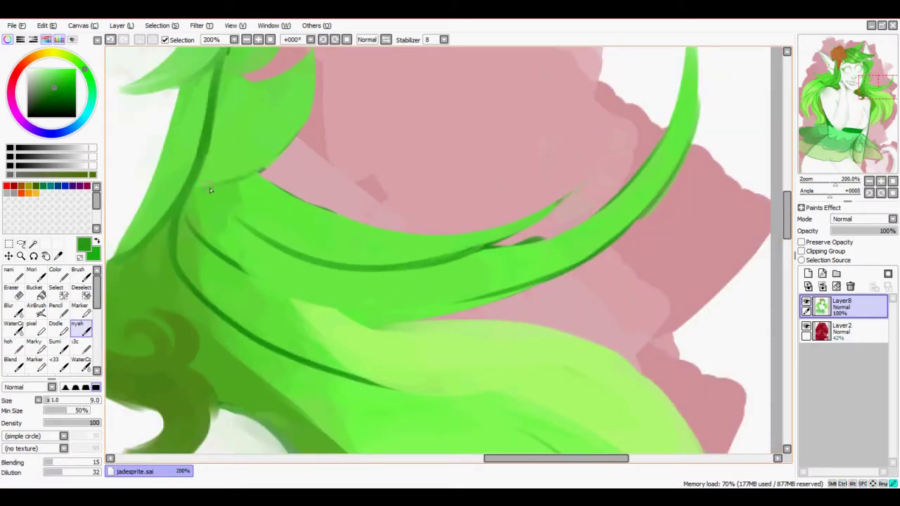
left_click_drag(250, 172, 310, 229)
Blend bright green over the dark edge of the pointed jaw-side lock at brush size 14
key("x")
key("bracketright")
key("bracketright")
key("bracketright")
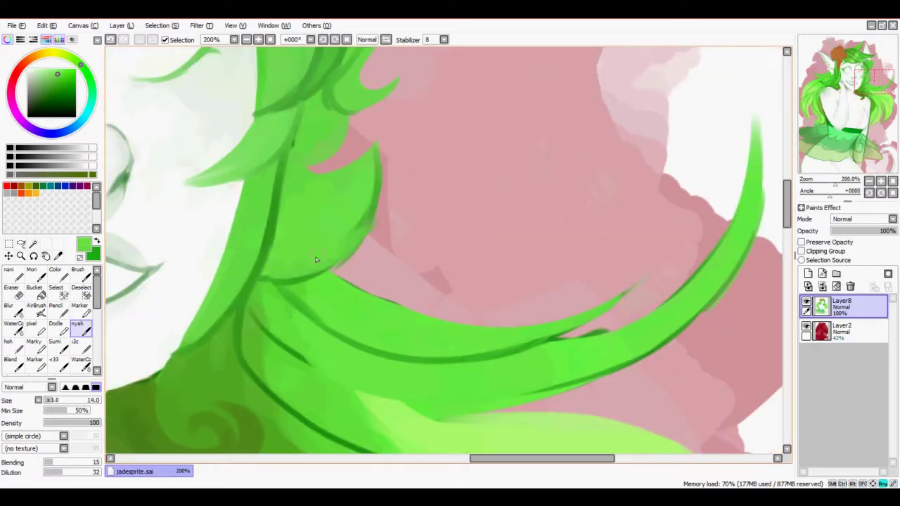
scroll(282, 285, "down", 1)
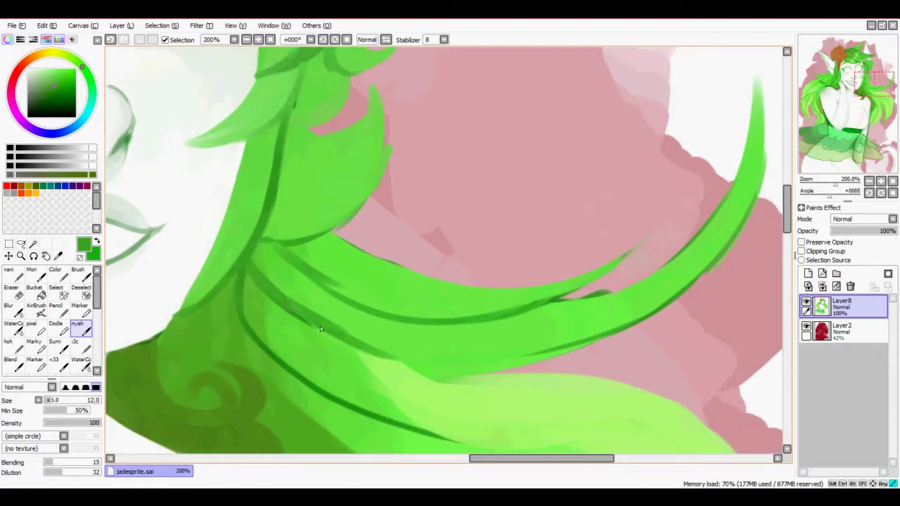
Extend and shade the underside of the long swept strand in darker green at brush size 12
left_click_drag(348, 345, 446, 374)
left_click(478, 418, "alt")
left_click_drag(381, 362, 467, 381)
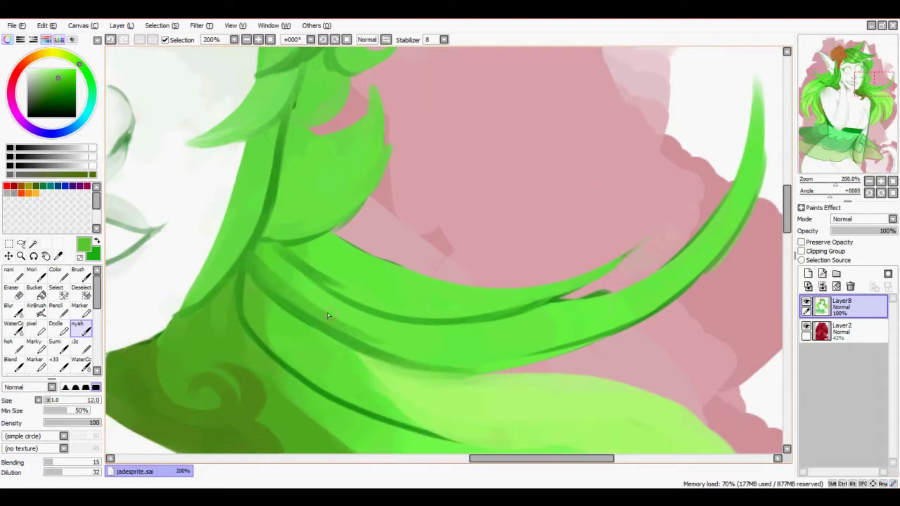
left_click_drag(328, 316, 589, 336)
Erase the outer end of the long swept strand at size 25 and taper it into a shorter point
key("e")
left_click_drag(218, 283, 162, 271)
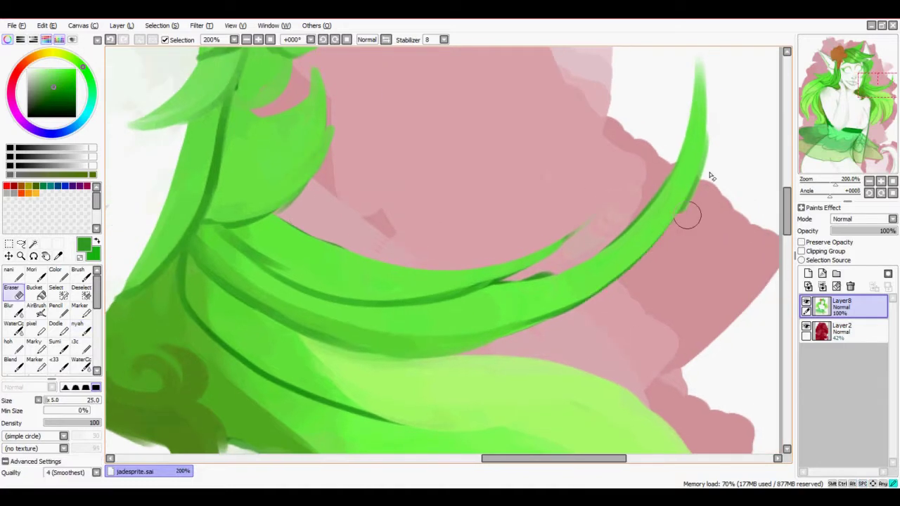
left_click_drag(689, 211, 703, 63)
left_click_drag(682, 112, 605, 242)
key("b")
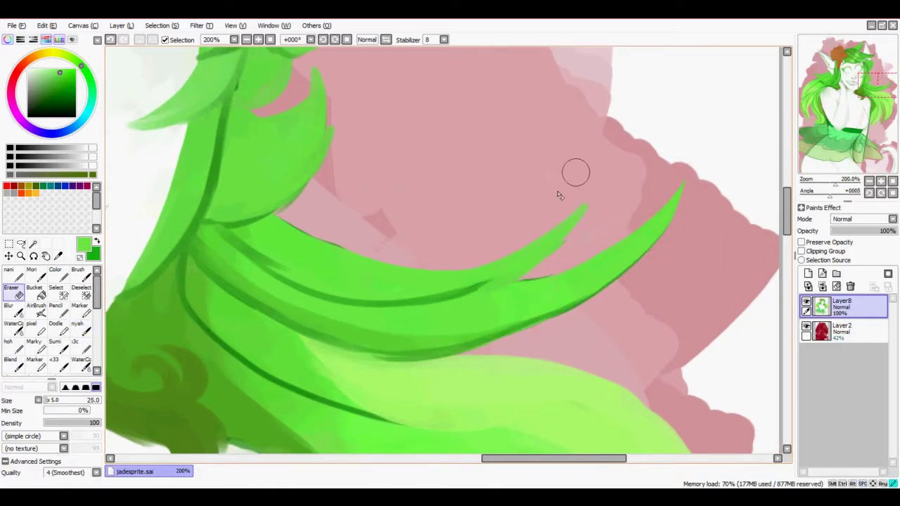
Draw branching dark green strand lines through the large light green hair wave at size 7, cleaning them with light green
left_click_drag(526, 272, 494, 202)
scroll(516, 298, "down", 1)
left_click_drag(516, 298, 466, 221)
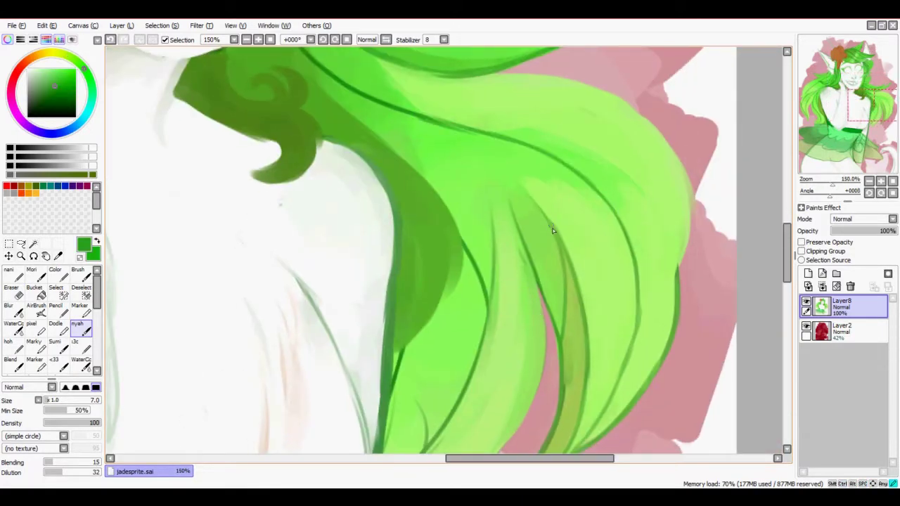
left_click_drag(481, 203, 495, 257)
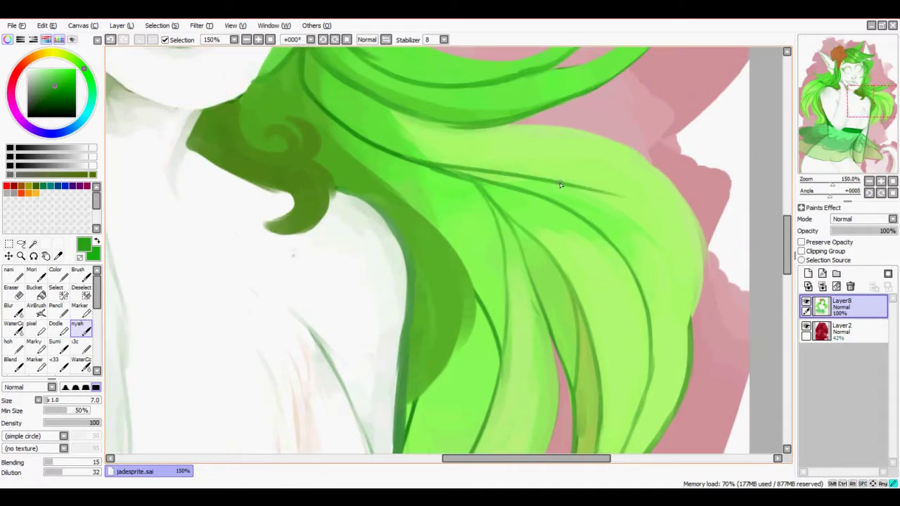
left_click(638, 266, "alt")
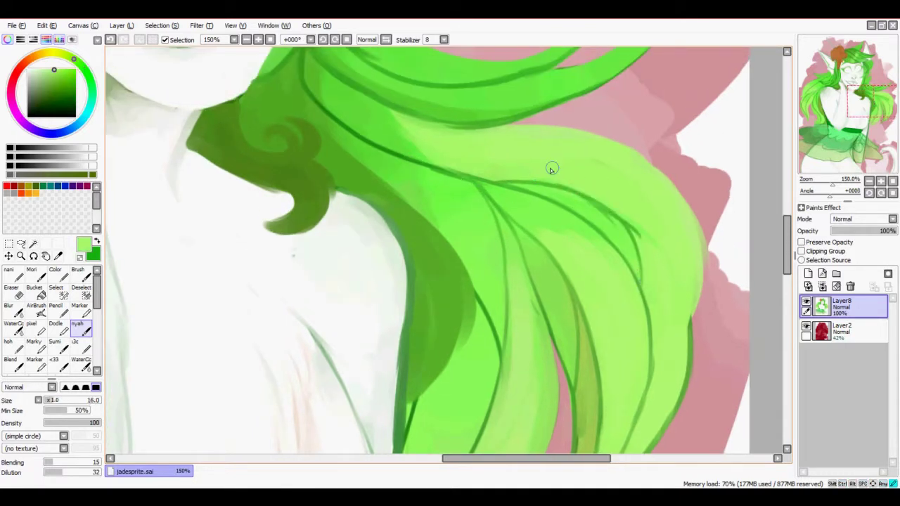
Fill the lower hair lock beside the arm with light green at brush size 16 and clean its outer edge with the eraser at size 25
left_click_drag(686, 335, 669, 195)
key("bracketright")
key("bracketright")
key("bracketright")
key("bracketright")
key("bracketright")
key("bracketright")
left_click_drag(493, 303, 497, 297)
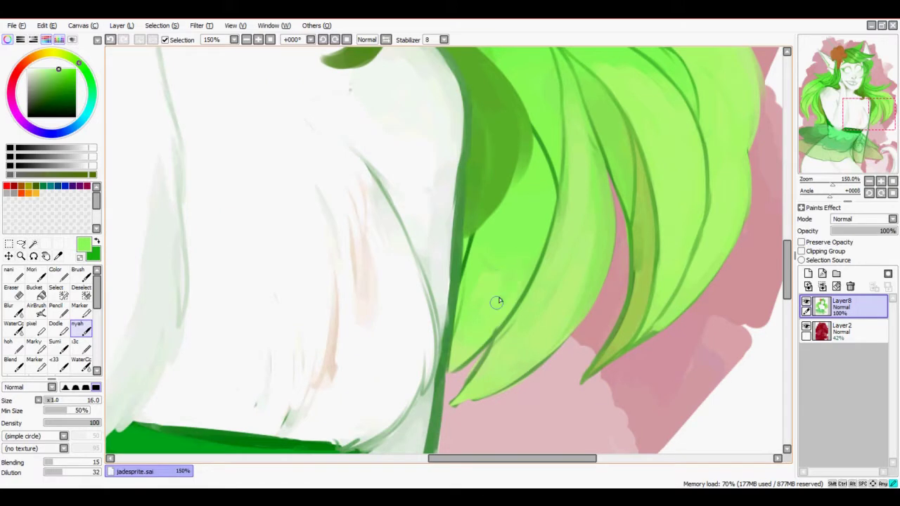
left_click_drag(470, 239, 453, 340)
left_click(456, 207, "alt")
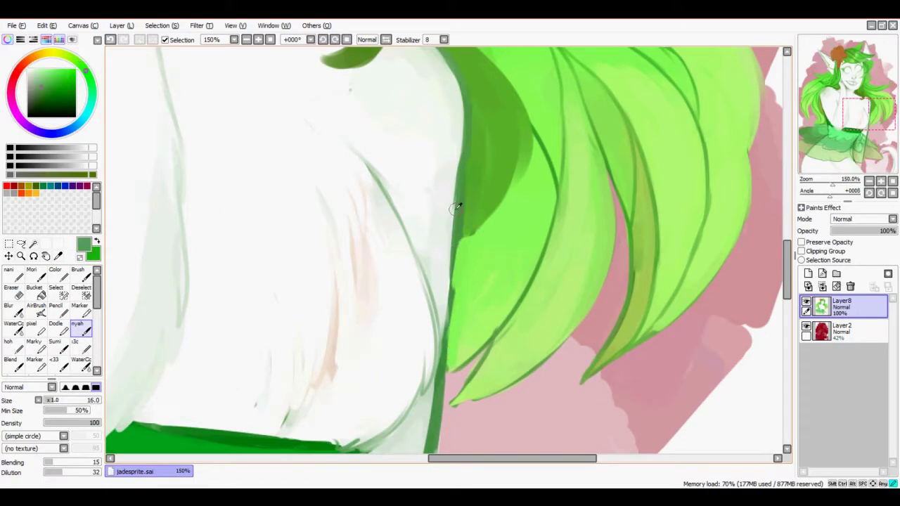
left_click(534, 292, "alt")
key("e")
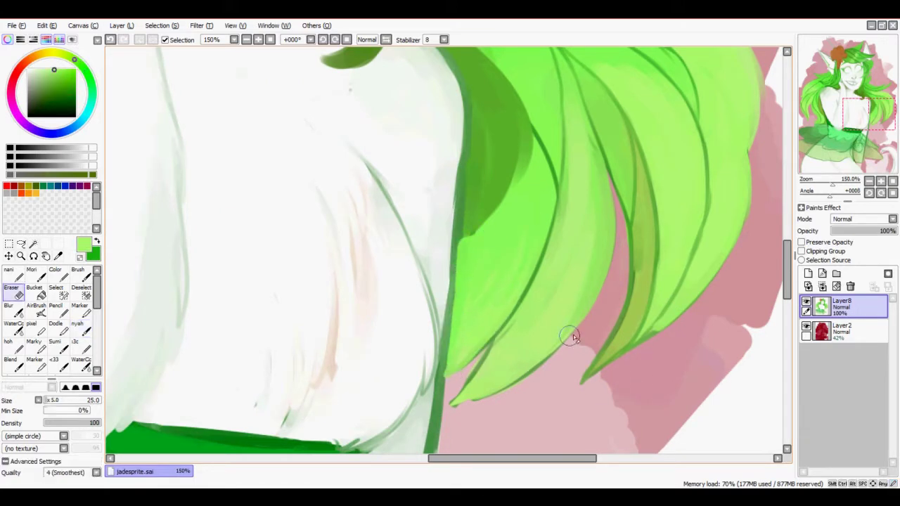
left_click_drag(620, 195, 488, 331)
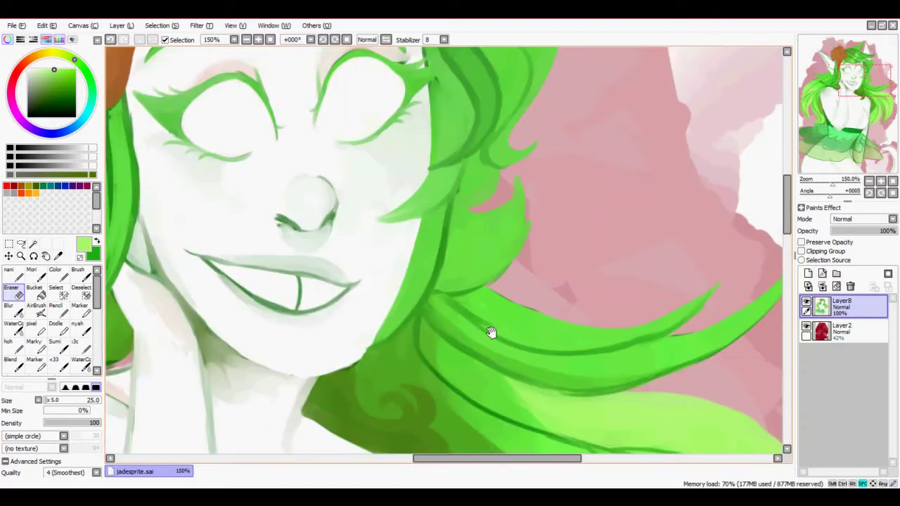
Start covering the green outline of the pointed ear behind the fringe with off-white
key("b")
left_click_drag(436, 77, 557, 288)
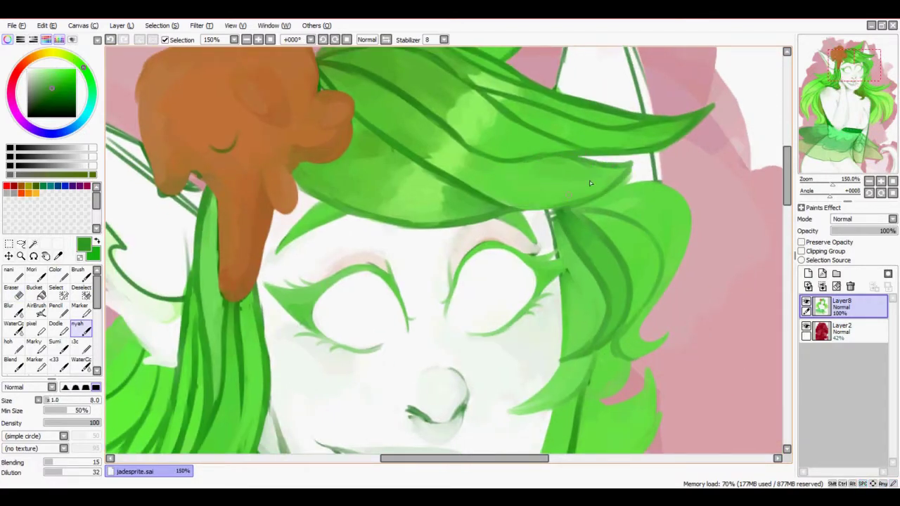
left_click_drag(590, 183, 573, 306)
left_click(570, 156, "alt")
mouse_move(573, 131)
left_mouse_down()
mouse_move(564, 183)
mouse_move(618, 218)
left_mouse_up()
left_click_drag(576, 91, 579, 199)
Paint off-white over the upper outline of the long ear beside the flower, using brush sizes 25 and 12
key("h")
key("bracketright")
key("bracketright")
key("bracketright")
key("bracketright")
key("bracketright")
key("bracketright")
left_click_drag(538, 222, 358, 79)
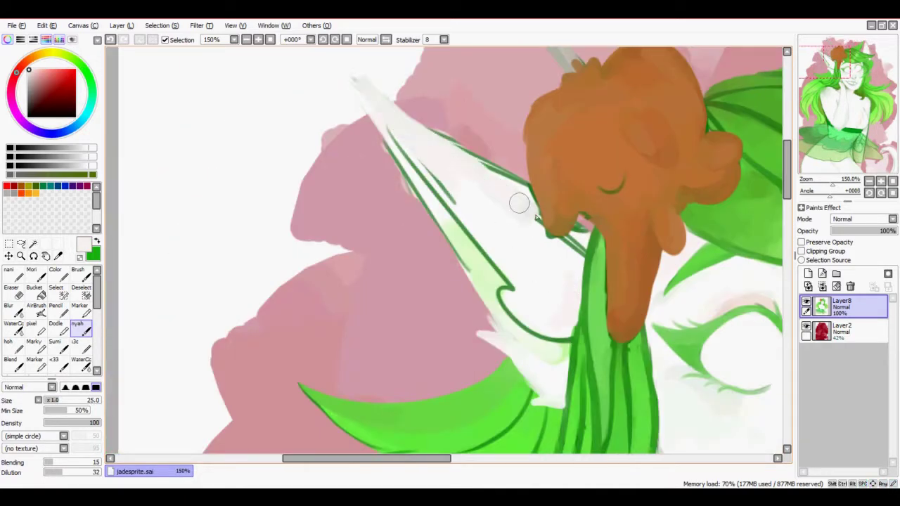
mouse_move(518, 203)
left_mouse_down()
mouse_move(504, 231)
mouse_move(450, 191)
left_mouse_up()
left_click_drag(505, 178, 379, 93)
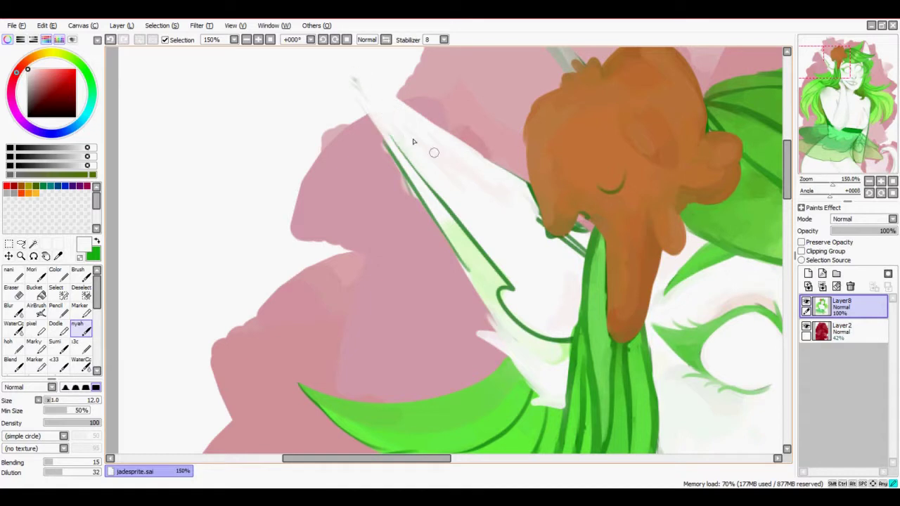
Cover the inner fold lines of the ear beside the flower with white at brush size 25
left_click(469, 169, "alt")
key("bracketright")
key("bracketright")
key("bracketright")
key("bracketright")
left_click_drag(503, 292, 577, 345)
left_click_drag(412, 165, 537, 287)
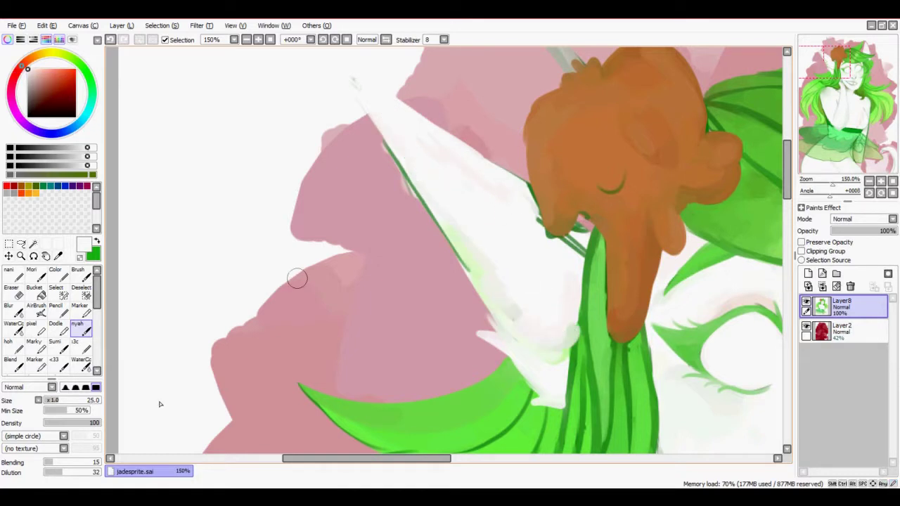
Shade the lower edge and lobe of the ear beside the flower in muted green
scroll(533, 291, "up", 1)
key("bracketleft")
key("bracketleft")
key("bracketleft")
key("bracketleft")
left_click(605, 330, "alt")
mouse_move(587, 346)
left_mouse_down()
mouse_move(541, 341)
mouse_move(468, 287)
left_mouse_up()
left_click_drag(485, 352, 438, 297)
Blend white into the green shading along the ear's lower edge and lobe at brush size 14
left_click(502, 246, "alt")
key("bracketright")
left_click_drag(492, 253, 394, 140)
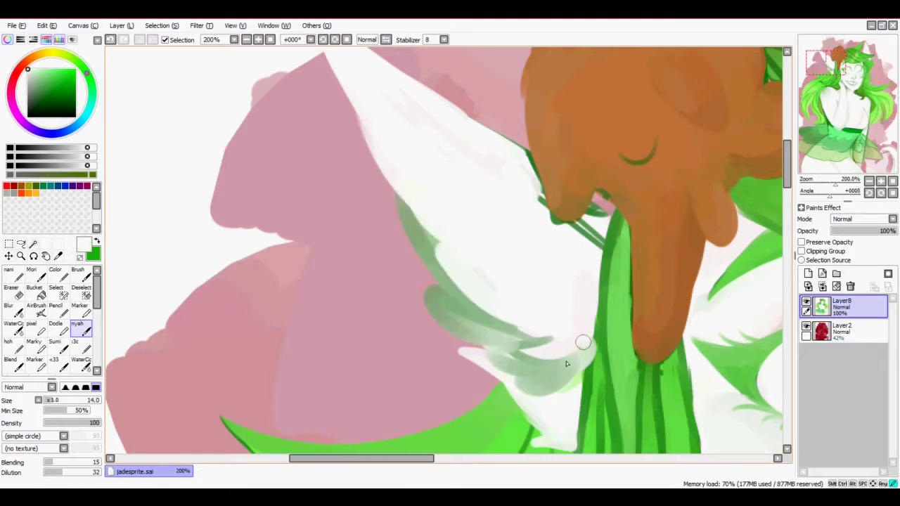
left_click_drag(566, 364, 461, 296)
left_click_drag(485, 289, 404, 201)
Paint white over the sketch lines between the ear and the flower, and refine the petal's lower edge with brown at size 14
mouse_move(598, 268)
left_mouse_down()
mouse_move(589, 216)
mouse_move(599, 217)
mouse_move(601, 193)
left_mouse_up()
left_click(599, 179, "alt")
left_click(518, 176, "alt")
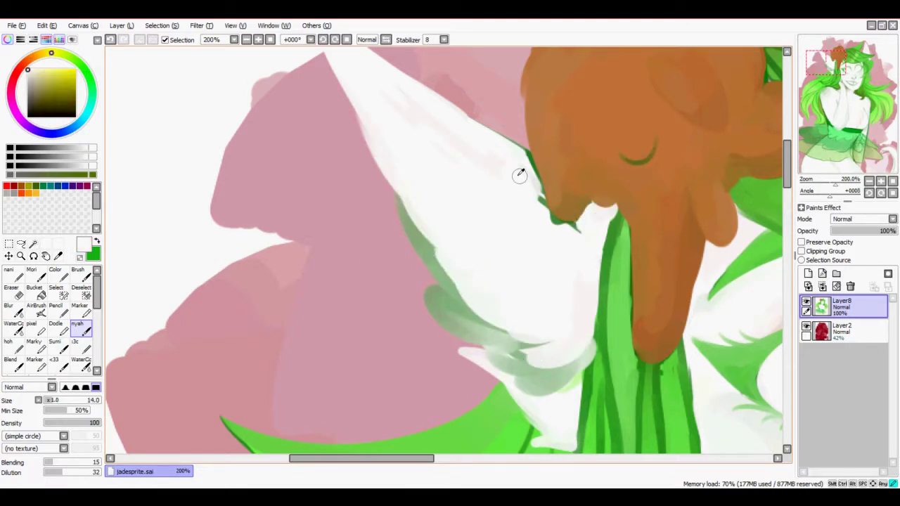
left_click_drag(519, 176, 576, 228)
left_click(550, 167, "alt")
left_click(566, 196, "alt")
left_click_drag(562, 199, 566, 218)
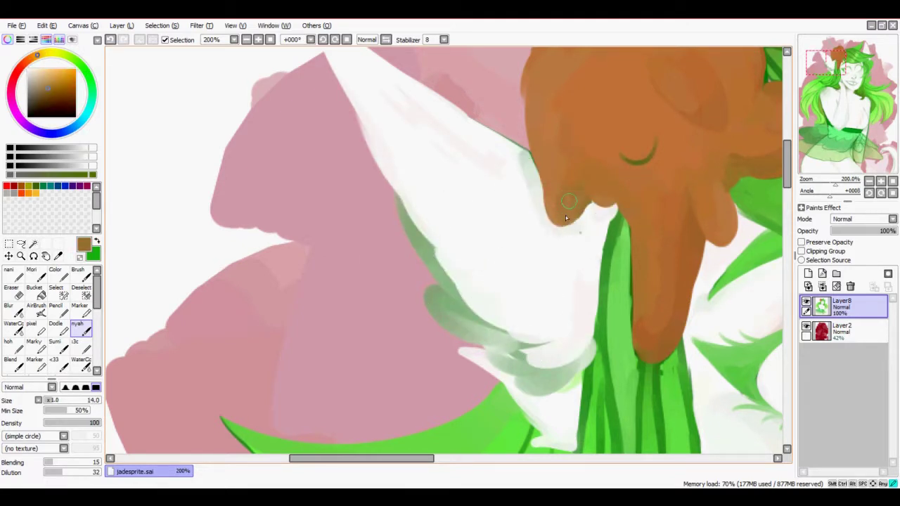
Spread and soften the muted green shading across the earlobe and along the ear's lower edge up to the tip
left_click(601, 329, "alt")
scroll(535, 282, "down", 2)
left_click(506, 248, "alt")
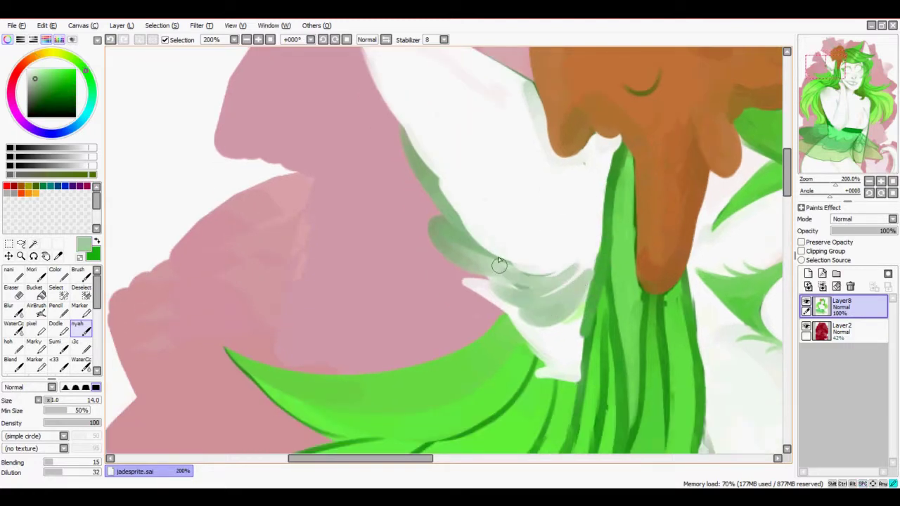
left_click_drag(520, 267, 591, 302)
left_click_drag(478, 163, 444, 188)
key("minus")
left_click_drag(499, 287, 392, 91)
Trim the bump on the ear's lower edge with the eraser at size 25 and smooth the shading in pale grey-green at size 14
key("e")
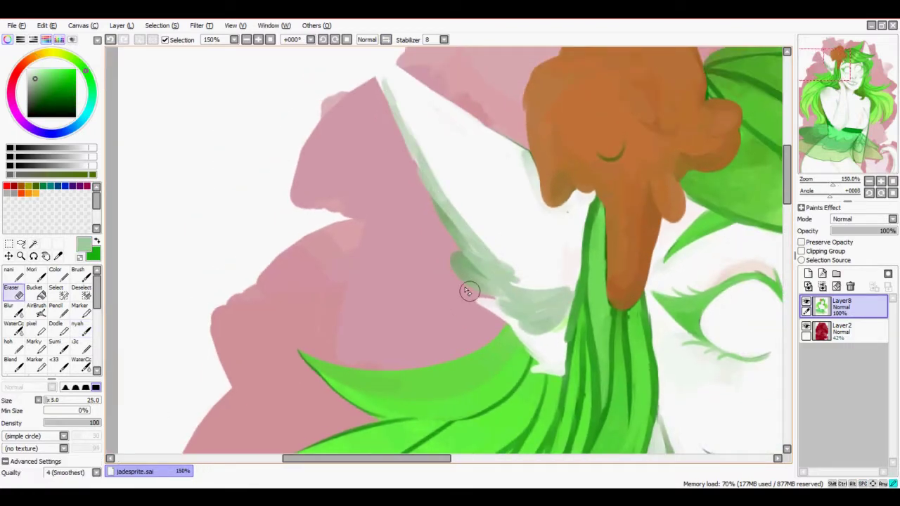
scroll(257, 329, "up", 1)
key("e")
mouse_move(555, 360)
left_mouse_down()
mouse_move(495, 322)
mouse_move(394, 149)
left_mouse_up()
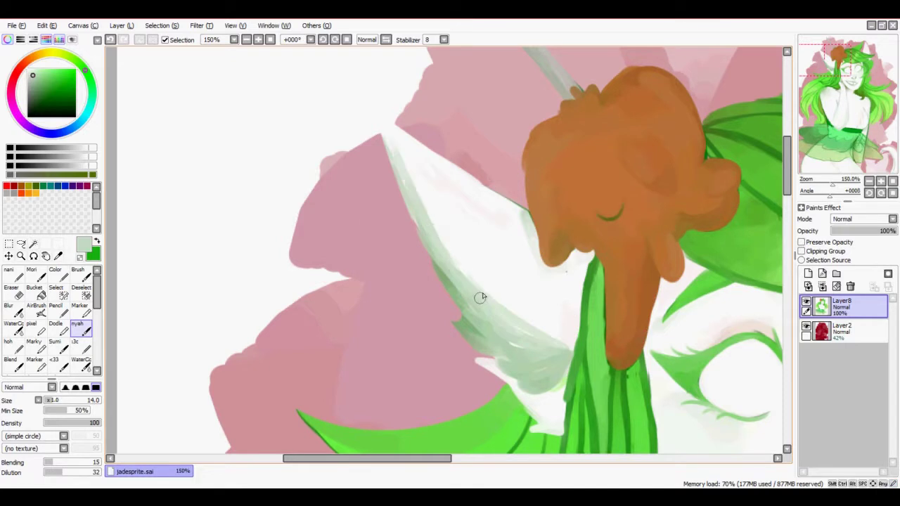
left_click_drag(571, 345, 416, 190)
Paint off-white over the remaining outline of the ear behind the fringe, above and below the fringe tip, at size 14
scroll(450, 253, "right", 10)
scroll(450, 253, "up", 2)
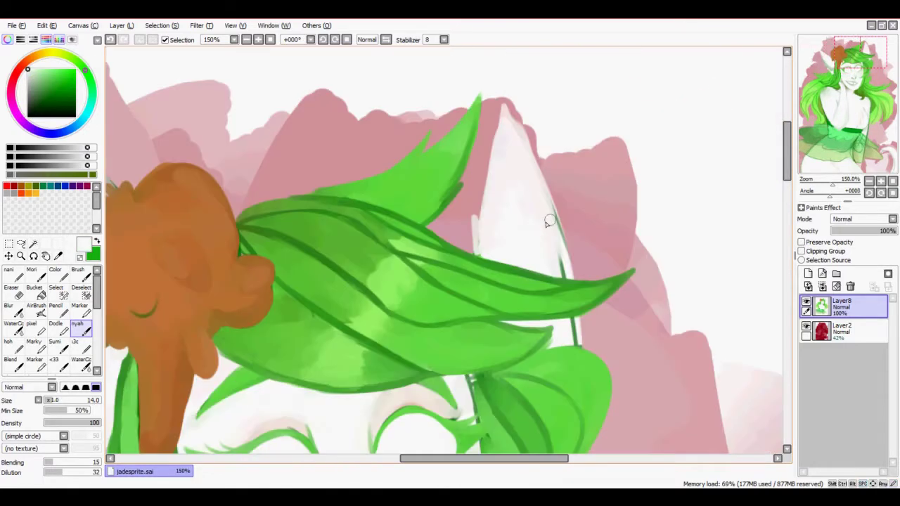
left_click(546, 220, "alt")
mouse_move(474, 257)
left_mouse_down()
mouse_move(499, 100)
mouse_move(563, 278)
left_mouse_up()
scroll(556, 228, "down", 1)
mouse_move(576, 308)
left_mouse_down()
mouse_move(562, 280)
mouse_move(569, 302)
left_mouse_up()
key("plus")
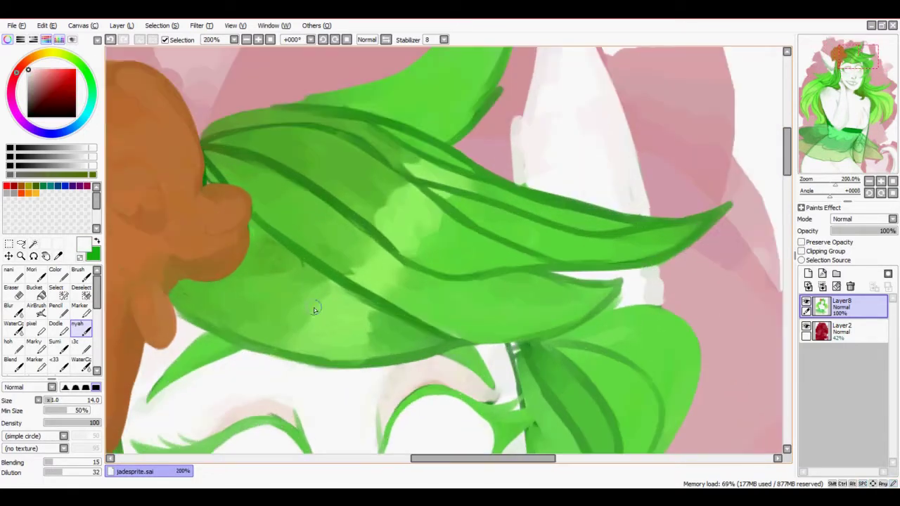
left_click_drag(649, 215, 659, 158)
Add a darker green strand to the fringe tip at size 10 and blend green around the outer lash corner
left_click(677, 241, "alt")
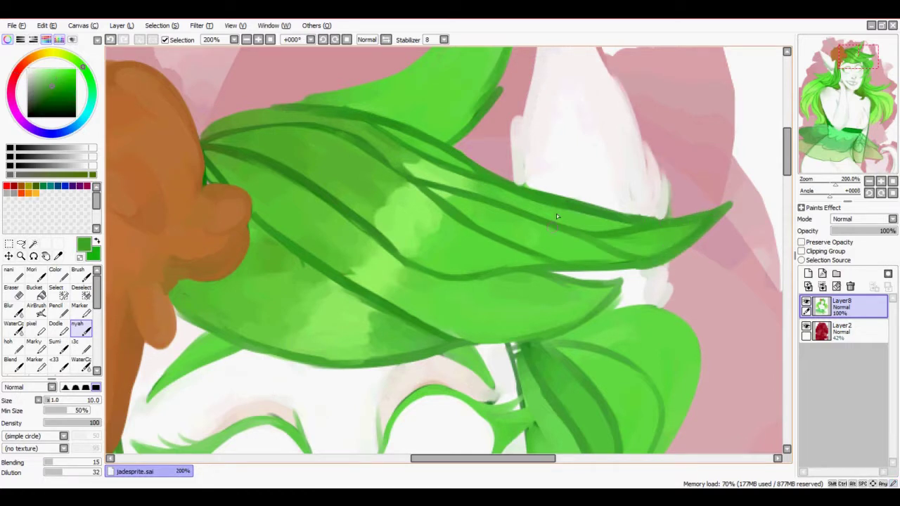
key("minus")
key("minus")
key("minus")
scroll(542, 220, "up", 4)
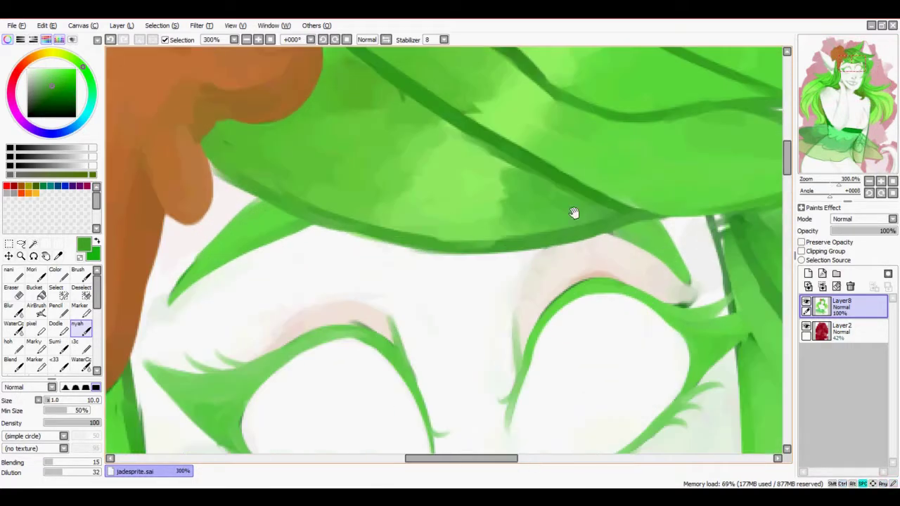
left_click(646, 236, "alt")
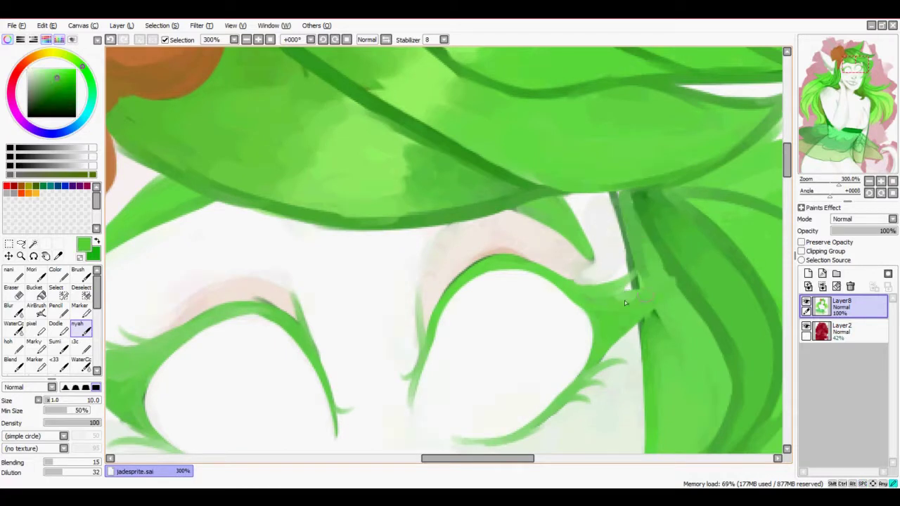
Cover the scalloped lines of the skirt's top ruffle with light mint green at size 40 and lighten the ruffle below the hair at size 20
scroll(547, 297, "down", 4)
scroll(556, 163, "up", 2)
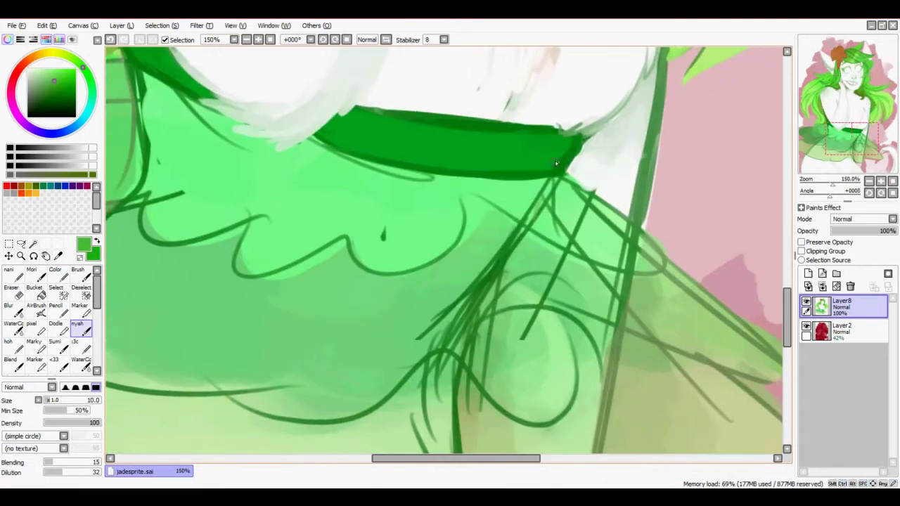
scroll(566, 135, "down", 2)
left_click(404, 217, "alt")
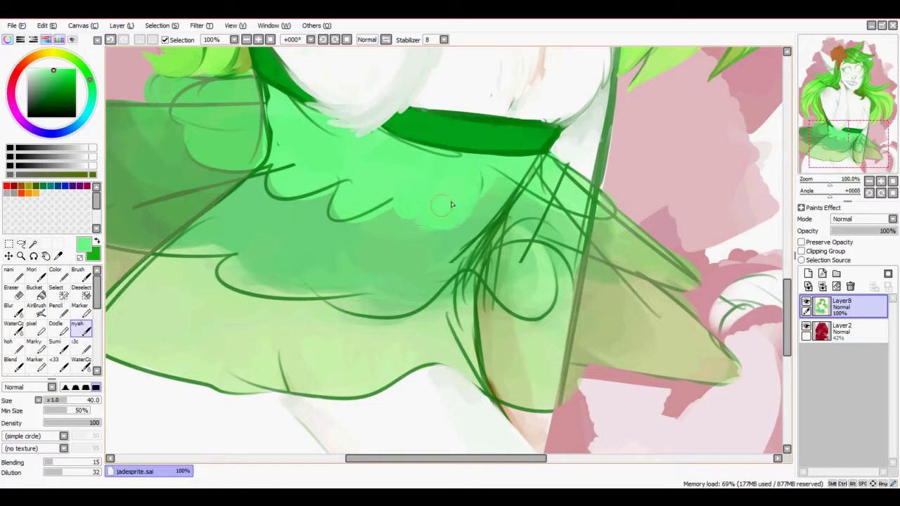
left_click_drag(453, 204, 330, 197)
left_click_drag(246, 154, 400, 277)
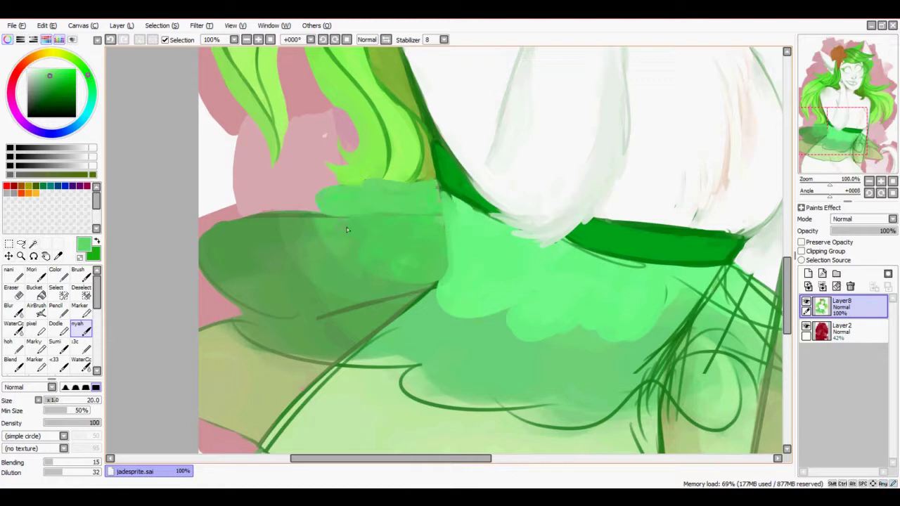
Paint the top ruffle beside the waistband's narrow end in light green over its sketch lines at size 25
left_click_drag(649, 319, 368, 231)
left_click_drag(478, 209, 440, 210)
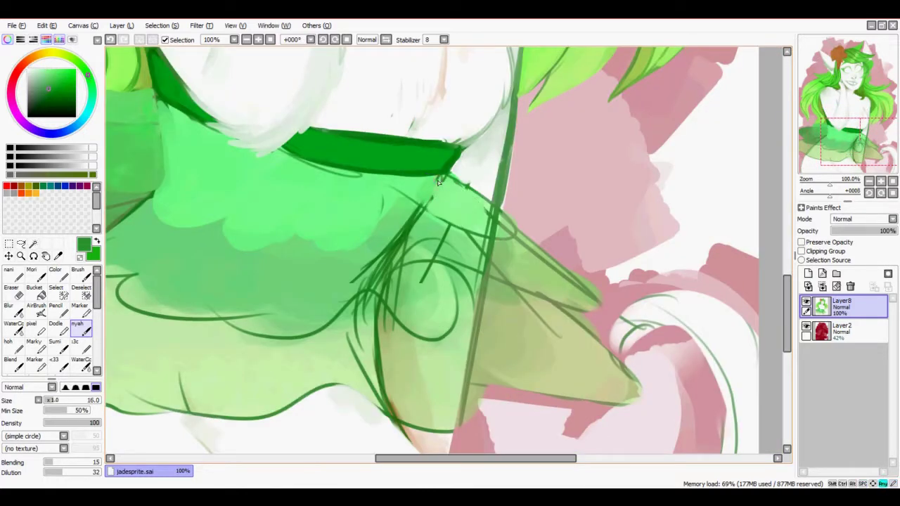
scroll(537, 198, "up", 1)
key("bracketright")
key("bracketright")
key("bracketright")
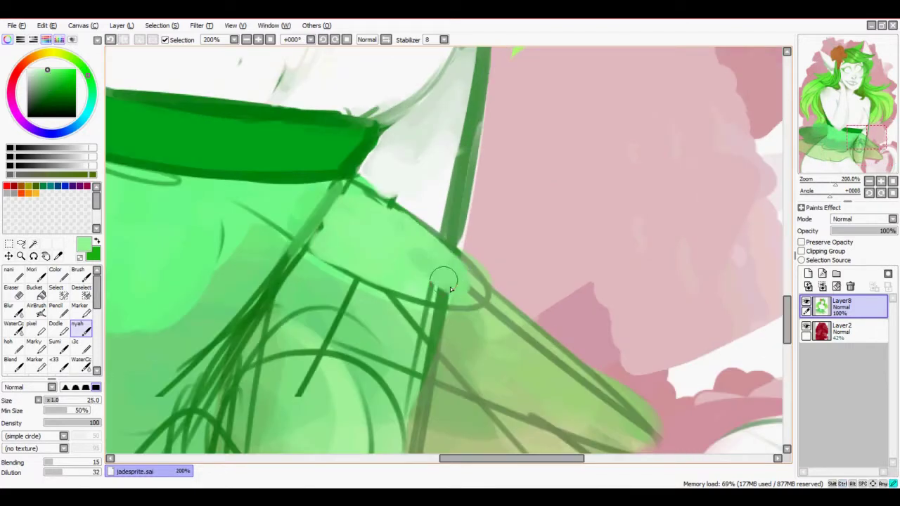
scroll(450, 287, "up", 1)
left_click_drag(606, 166, 497, 141)
left_click_drag(756, 207, 633, 204)
left_click(633, 204, "alt")
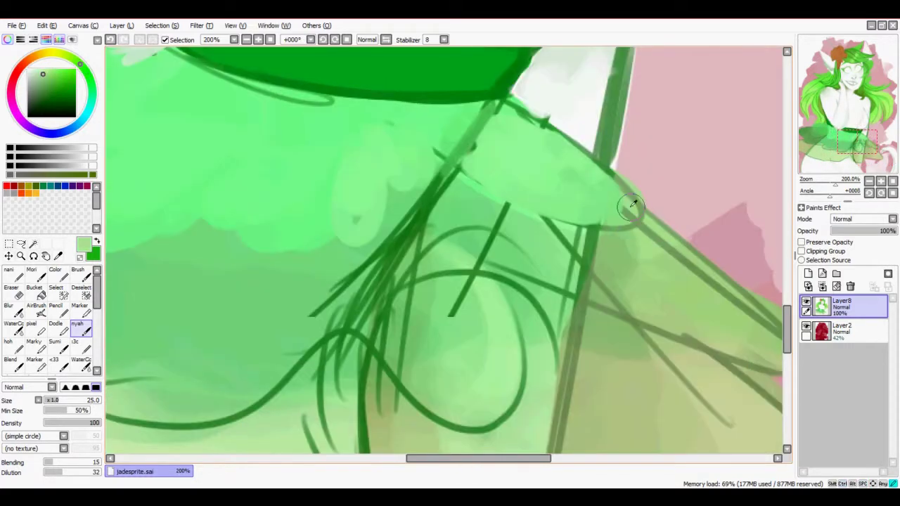
Refine the dark green arm outline above the skirt and clean its outer side with the eraser at size 25
left_click(625, 223, "alt")
key("bracketleft")
key("bracketleft")
key("bracketleft")
key("bracketleft")
key("bracketleft")
scroll(571, 234, "down", 1)
left_click_drag(571, 234, 190, 78)
scroll(190, 78, "up", 1)
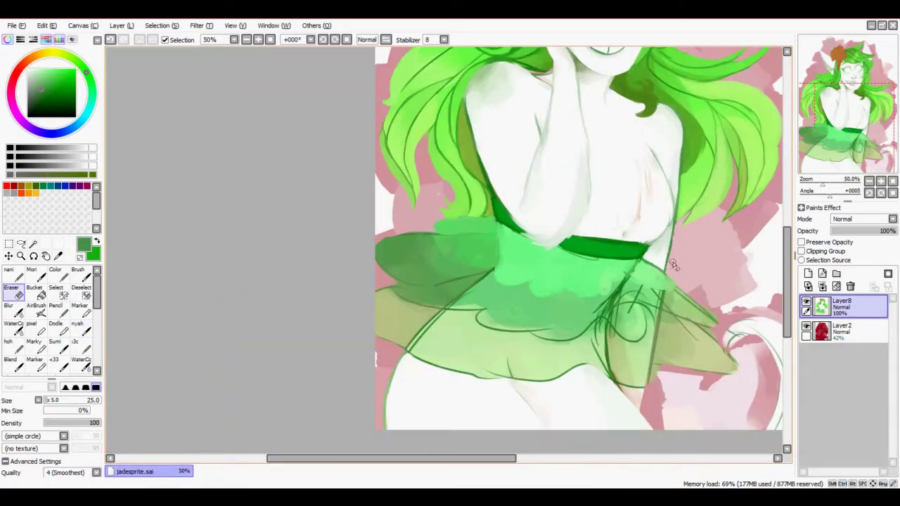
Paint the skirt's middle layer in mid green at size 60, covering its curved lines and shaping a scalloped lower edge
scroll(453, 270, "down", 3)
scroll(453, 270, "up", 2)
key("bracketright")
key("bracketright")
key("bracketright")
key("bracketright")
key("bracketright")
key("bracketright")
key("bracketright")
key("bracketright")
key("bracketright")
key("bracketright")
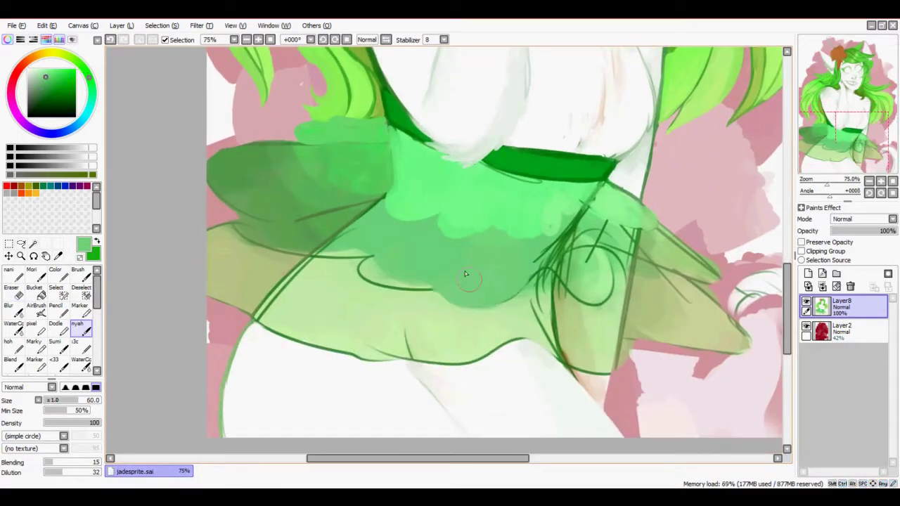
left_click_drag(507, 292, 380, 275)
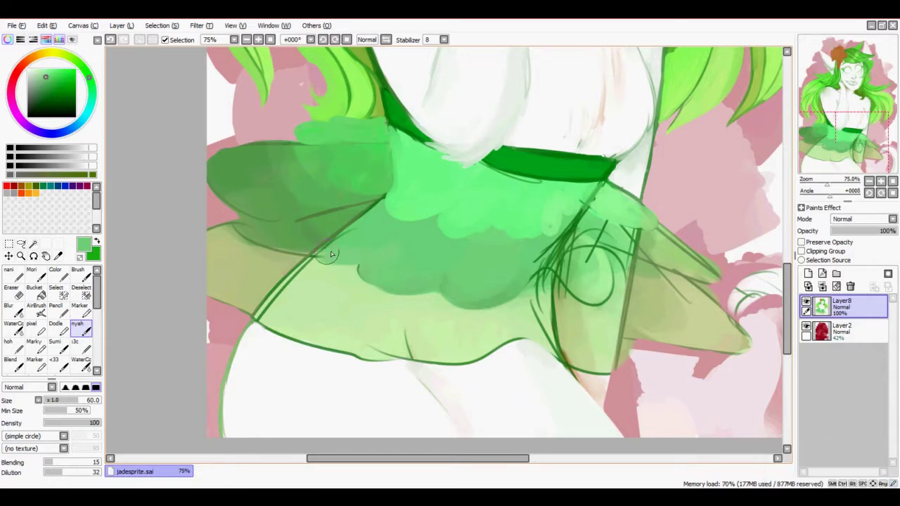
Shade the dark puffed side of the skirt below the hair in mid and dark greens at size 60, covering its crease lines
left_click_drag(312, 241, 453, 284)
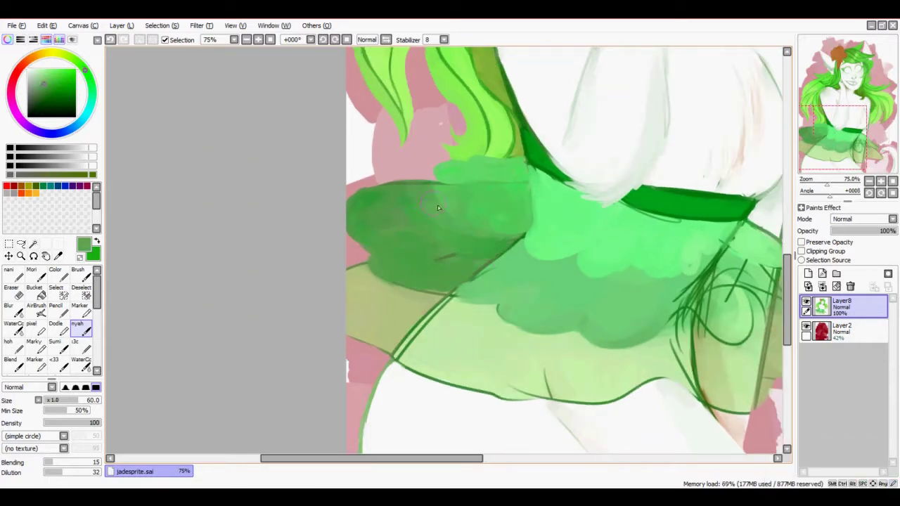
left_click_drag(418, 264, 404, 254)
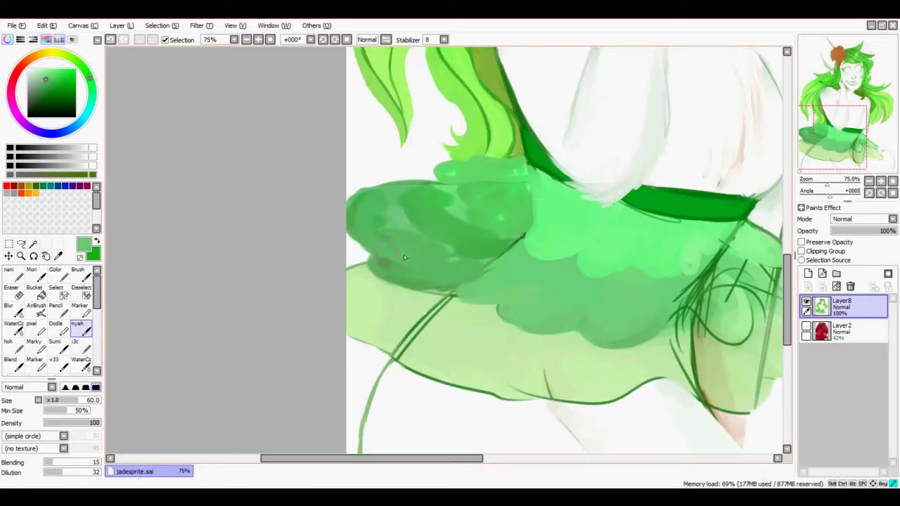
left_click(506, 259, "alt")
Lighten the opposite skirt flap with pale green at size 35 and cover the fold's loop lines with mid green at size 60
mouse_move(393, 204)
left_mouse_down()
mouse_move(482, 229)
mouse_move(511, 190)
mouse_move(478, 225)
mouse_move(201, 197)
left_mouse_up()
left_click(524, 173, "alt")
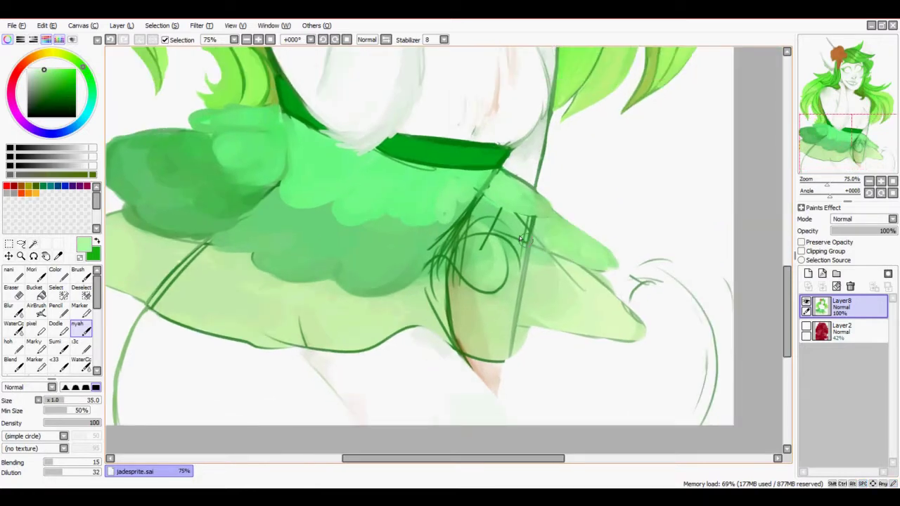
key("bracketright")
key("bracketright")
key("bracketright")
key("bracketright")
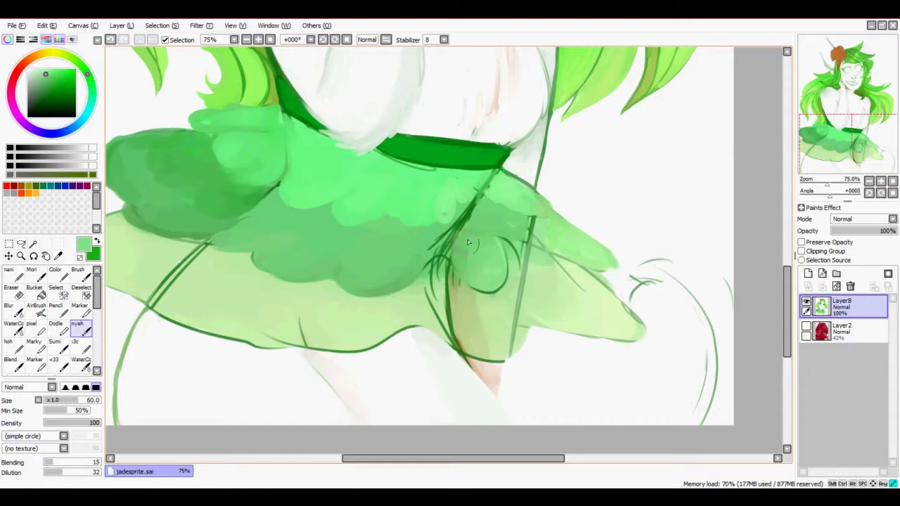
Redraw the dark green fold line below the waistband at size 10 and round off the adjacent top ruffle in light green
scroll(508, 156, "up", 2)
left_click(439, 270, "alt")
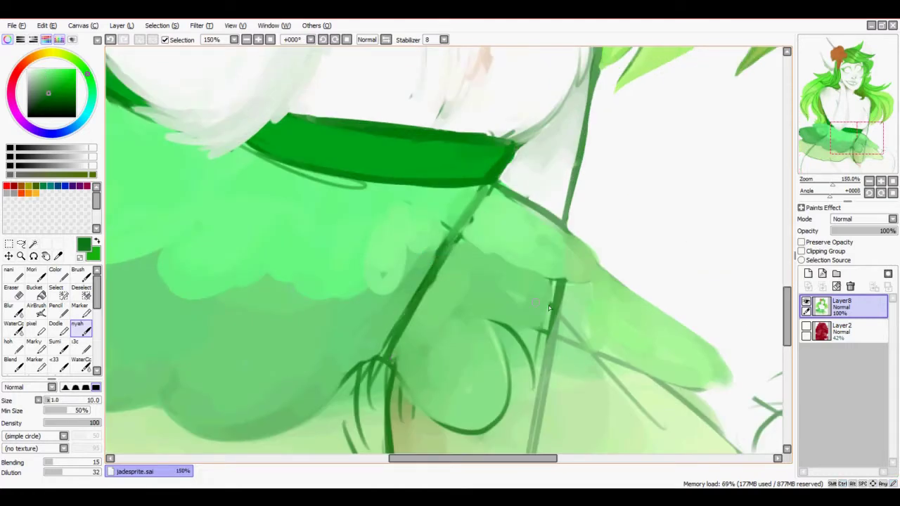
key("bracketright")
key("bracketright")
key("bracketright")
left_click(539, 255, "alt")
mouse_move(538, 255)
left_mouse_down()
mouse_move(558, 261)
mouse_move(457, 265)
mouse_move(453, 115)
mouse_move(585, 234)
left_mouse_up()
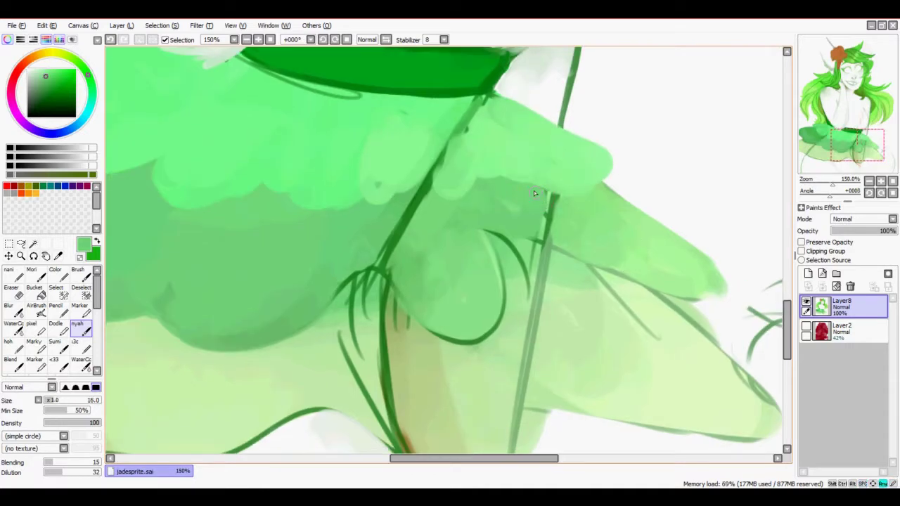
Blend the skirt's middle ruffle in mid green at size 40 and cover the pale side flap's outline with pale green at size 80
left_click_drag(498, 239, 472, 330)
mouse_move(404, 254)
left_mouse_down()
mouse_move(517, 243)
mouse_move(386, 330)
left_mouse_up()
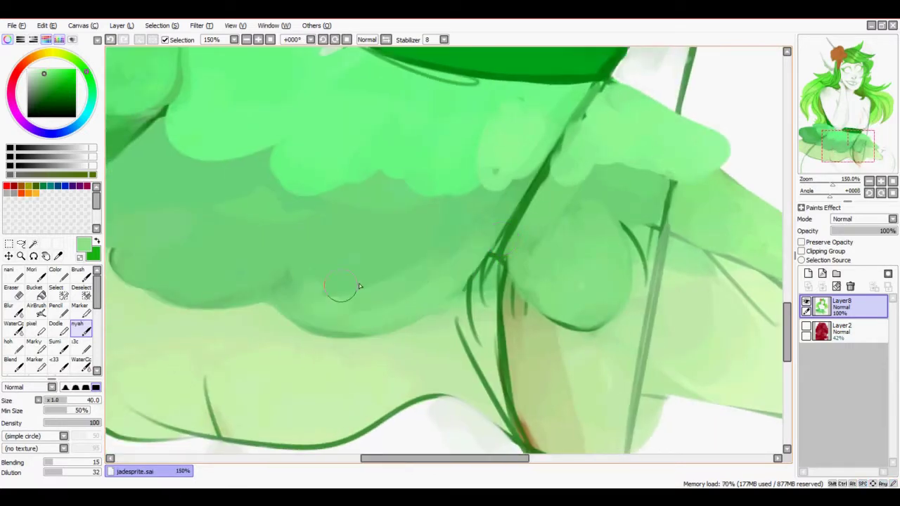
left_click_drag(352, 260, 323, 309)
scroll(410, 205, "down", 2)
left_click(613, 206, "alt")
key("bracketright")
key("bracketright")
key("bracketright")
key("bracketright")
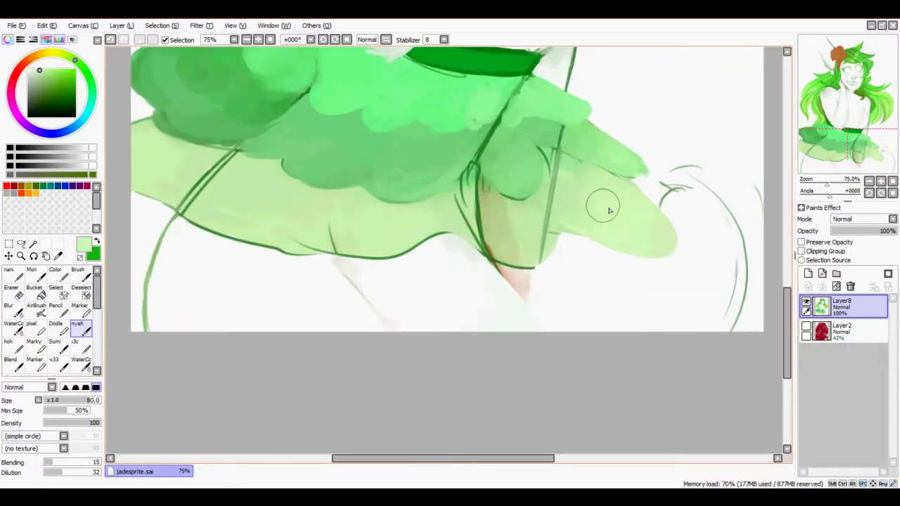
Thin the vertical fold line on the pale skirt panel and cover the loop lines beside the dark fold at size 20
scroll(568, 189, "up", 2)
key("bracketleft")
key("bracketleft")
key("bracketleft")
key("bracketleft")
key("bracketleft")
key("bracketleft")
key("bracketleft")
key("bracketleft")
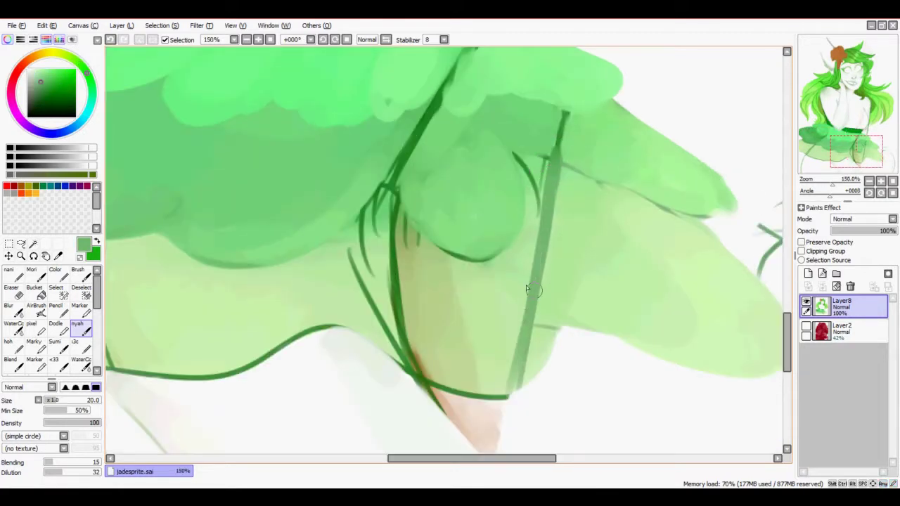
left_click_drag(534, 267, 517, 380)
left_click_drag(555, 211, 524, 378)
mouse_move(464, 368)
left_mouse_down()
mouse_move(454, 299)
mouse_move(397, 253)
left_mouse_up()
mouse_move(329, 274)
left_mouse_down()
mouse_move(417, 302)
mouse_move(460, 267)
left_mouse_up()
left_click_drag(549, 190, 542, 260)
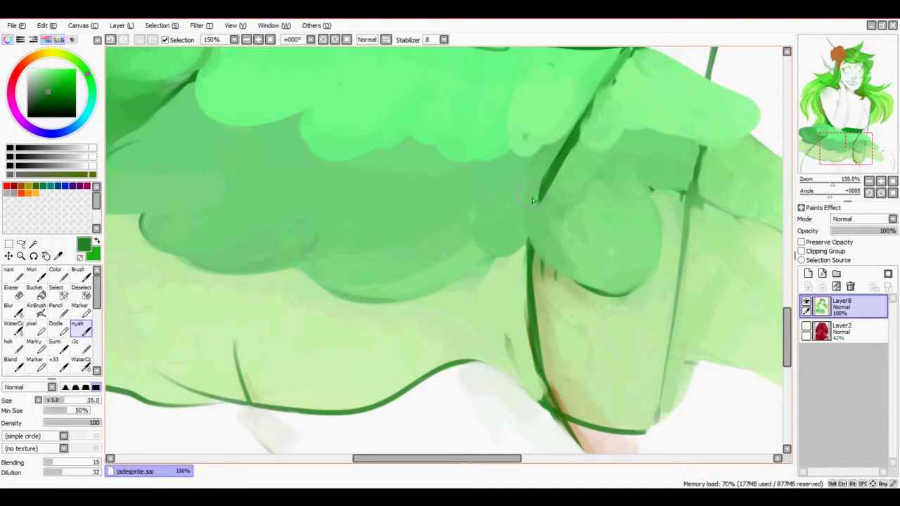
Cover the skirt's bottom hem line with pale green and shape a scalloped lower edge at size 50
key("bracketright")
key("bracketright")
key("bracketright")
mouse_move(493, 301)
left_mouse_down()
mouse_move(473, 236)
mouse_move(581, 261)
mouse_move(528, 303)
mouse_move(528, 287)
mouse_move(467, 215)
mouse_move(558, 298)
mouse_move(391, 327)
mouse_move(327, 239)
mouse_move(267, 191)
left_mouse_up()
key("bracketright")
key("bracketright")
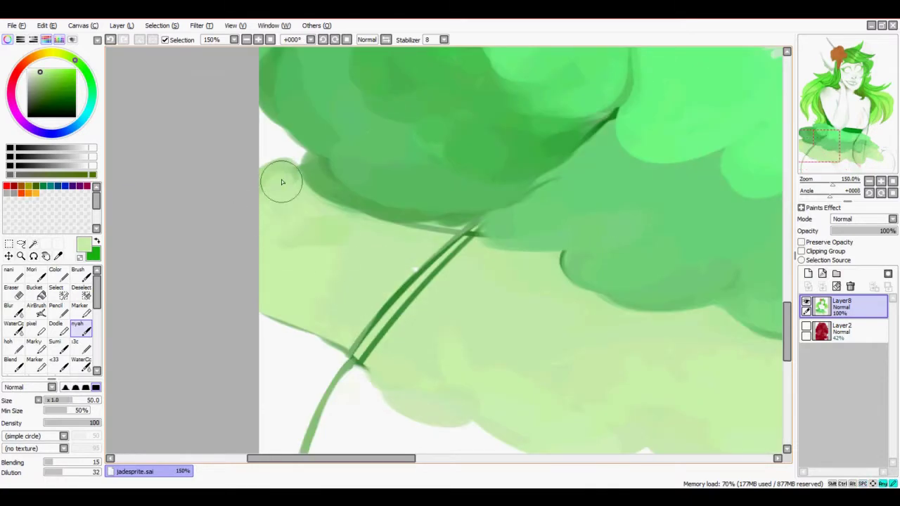
Cover the double fold line on the far side of the pale layer and reshape the dark puff's lower edge in green at size 30
key("bracketright")
key("bracketright")
key("bracketleft")
key("bracketleft")
key("bracketleft")
key("bracketleft")
key("bracketleft")
mouse_move(474, 231)
left_mouse_down()
mouse_move(396, 337)
mouse_move(466, 243)
mouse_move(373, 211)
left_mouse_up()
left_click(450, 222, "alt")
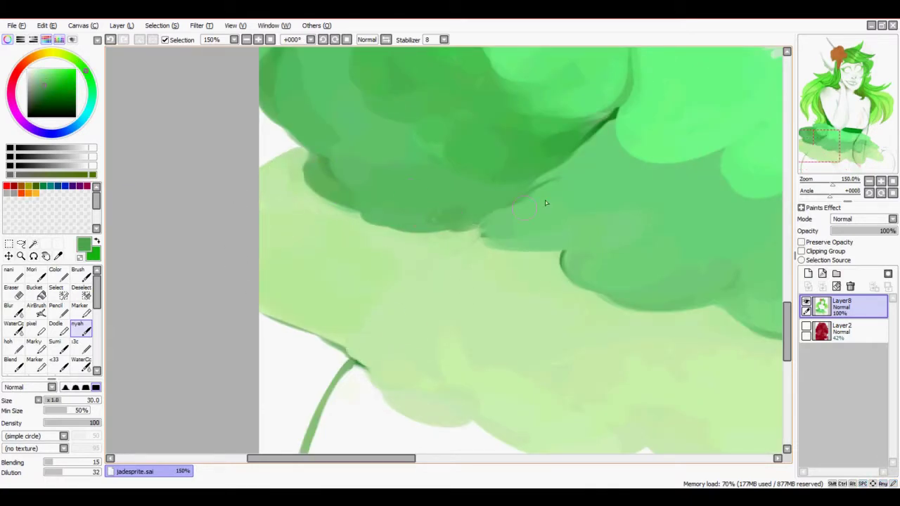
Redraw the far-side fold line across the pale skirt layer as a thin dark green line at size 8
scroll(545, 203, "down", 4)
key("bracketleft")
key("bracketleft")
key("bracketleft")
key("bracketleft")
key("bracketleft")
key("bracketleft")
key("bracketleft")
key("bracketleft")
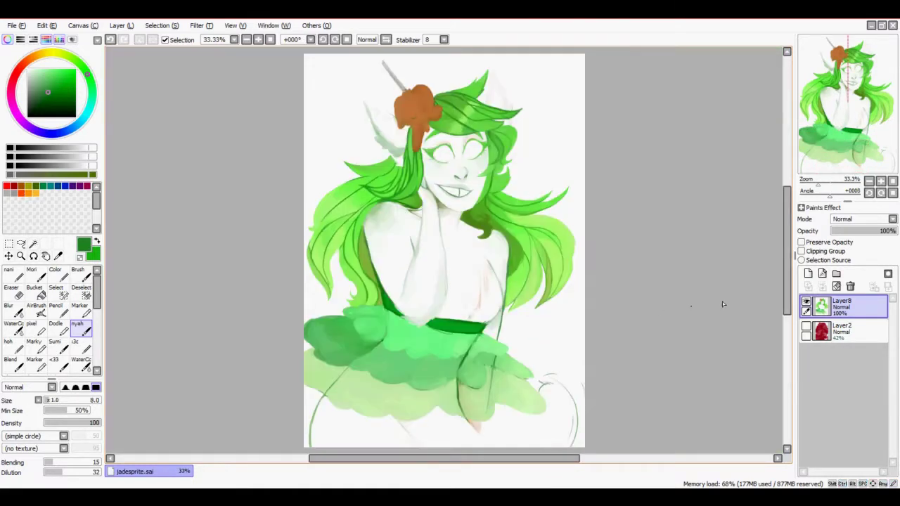
Show Layer2 behind the figure and paint the curled tail white at size 40, covering its green outline
left_click(806, 326)
scroll(548, 422, "up", 4)
key("bracketright")
key("bracketright")
key("bracketright")
key("bracketright")
key("bracketright")
key("bracketright")
key("bracketright")
key("bracketright")
key("bracketright")
key("bracketright")
left_click(668, 260, "alt")
left_click_drag(664, 337, 626, 77)
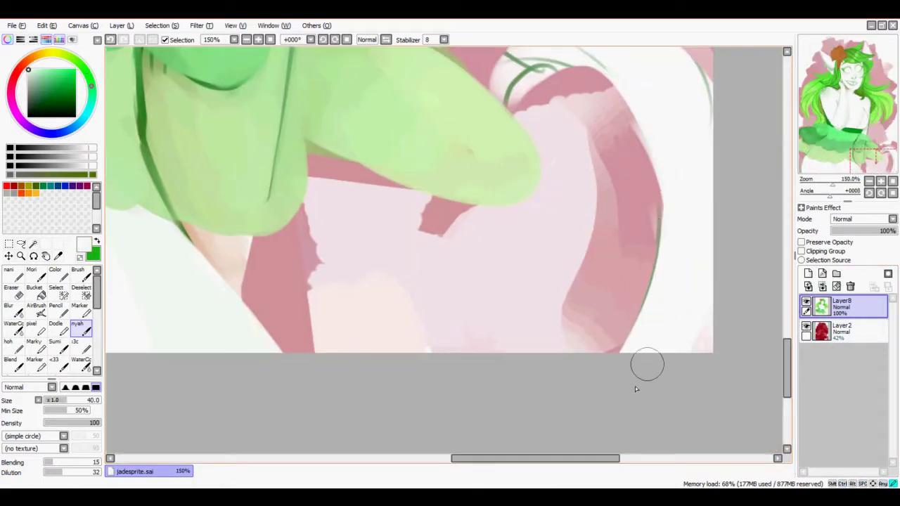
left_click_drag(608, 268, 637, 387)
mouse_move(531, 204)
left_mouse_down()
mouse_move(583, 155)
mouse_move(701, 293)
left_mouse_up()
Trim the curled tail's edges and tip with the eraser at size 25
key("e")
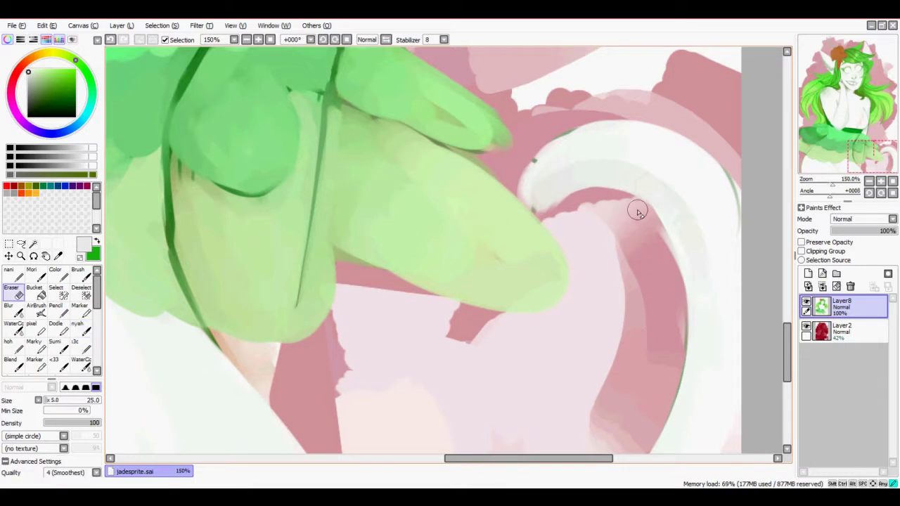
scroll(621, 312, "down", 2)
scroll(520, 187, "up", 2)
mouse_move(520, 187)
left_mouse_down()
mouse_move(533, 220)
mouse_move(661, 225)
left_mouse_up()
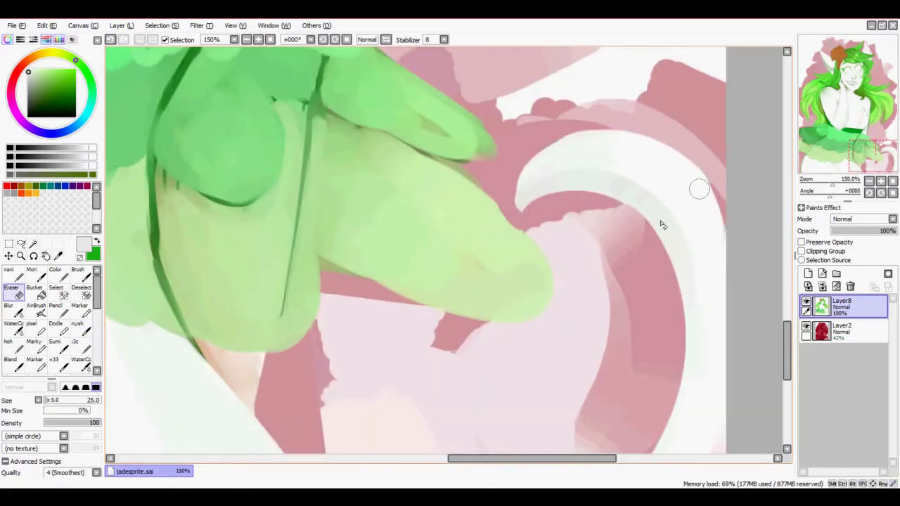
Cover the crease lines around the round skirt fold with greens at size 40 and redraw the fold line in dark green at size 10
left_click(458, 185, "alt")
key("b")
scroll(371, 251, "down", 2)
scroll(609, 412, "down", 4)
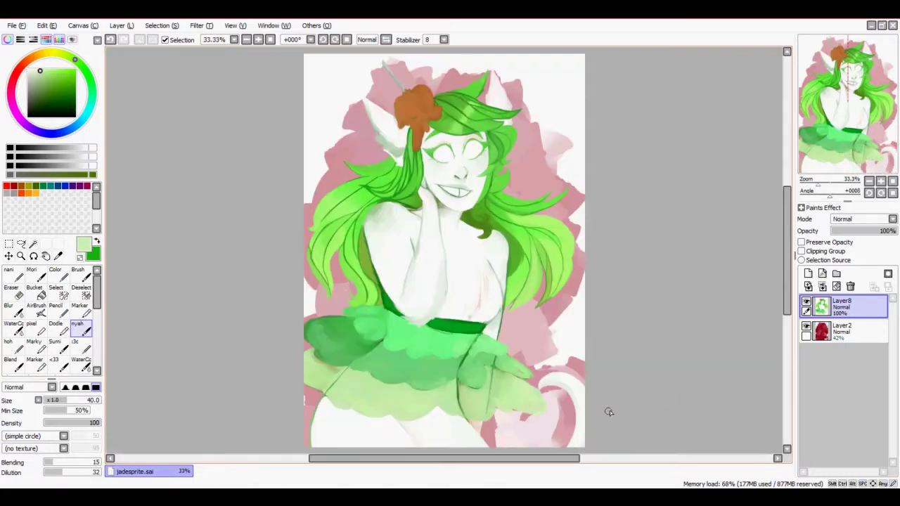
scroll(663, 408, "up", 4)
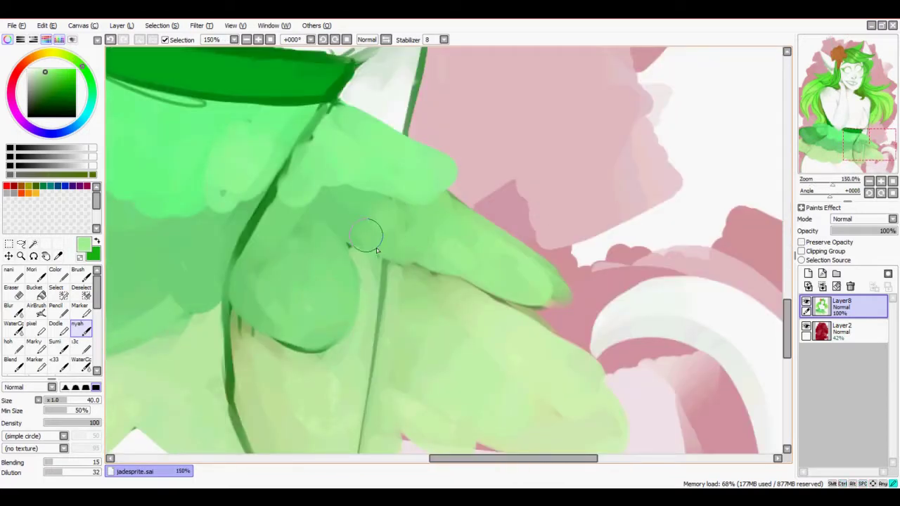
mouse_move(317, 235)
left_mouse_down()
mouse_move(478, 223)
mouse_move(415, 232)
left_mouse_up()
left_click_drag(521, 127, 485, 239)
left_click_drag(412, 231, 471, 215)
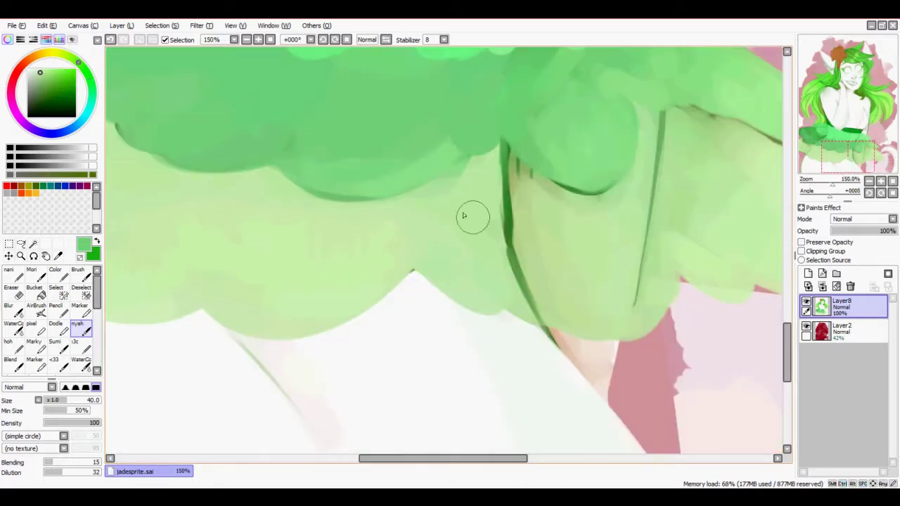
left_click_drag(521, 155, 511, 241)
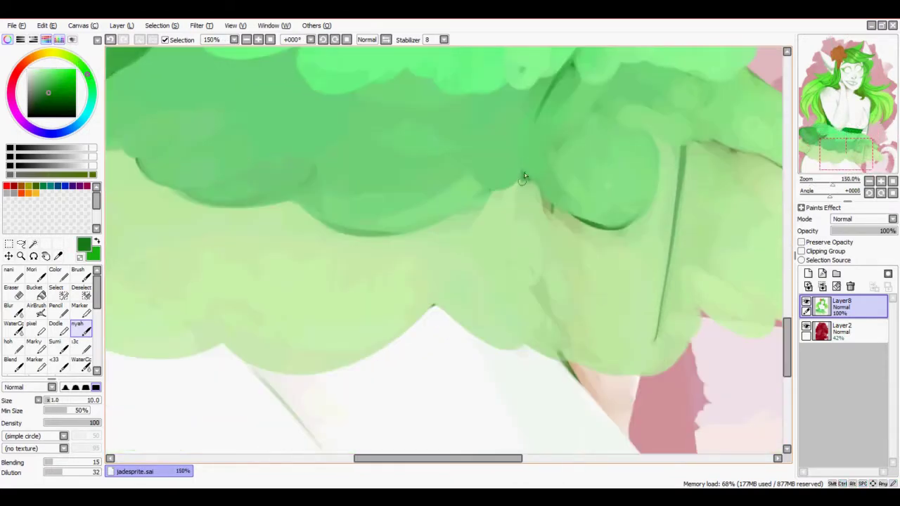
mouse_move(446, 52)
left_mouse_down()
mouse_move(516, 235)
mouse_move(533, 358)
mouse_move(422, 228)
left_mouse_up()
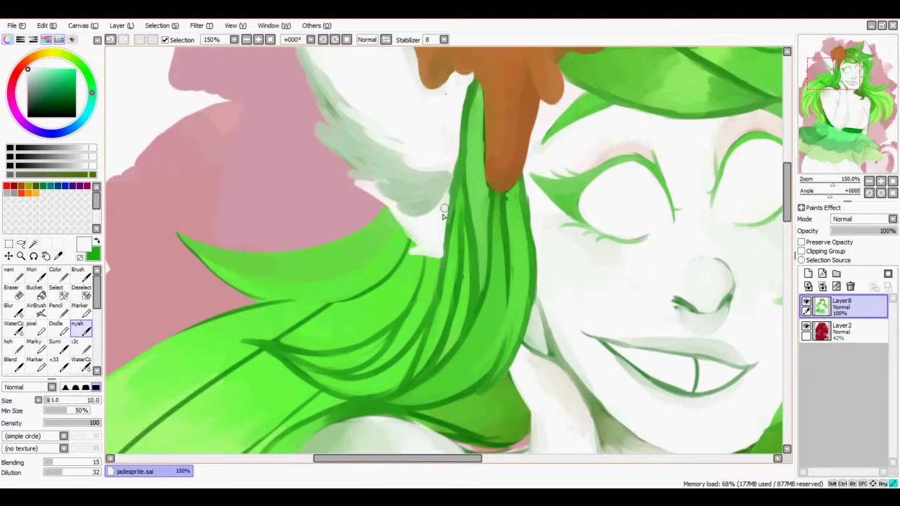
Clean up the ear's base and fur edge with white and pale grey-green at size 10
left_click_drag(389, 189, 385, 228)
left_click(437, 229, "alt")
left_click(327, 98, "alt")
mouse_move(341, 157)
left_mouse_down()
mouse_move(327, 98)
mouse_move(322, 173)
left_mouse_up()
Fill in both irises as solid mid-green ovals at size 30
left_click(544, 316, "alt")
scroll(544, 316, "up", 4)
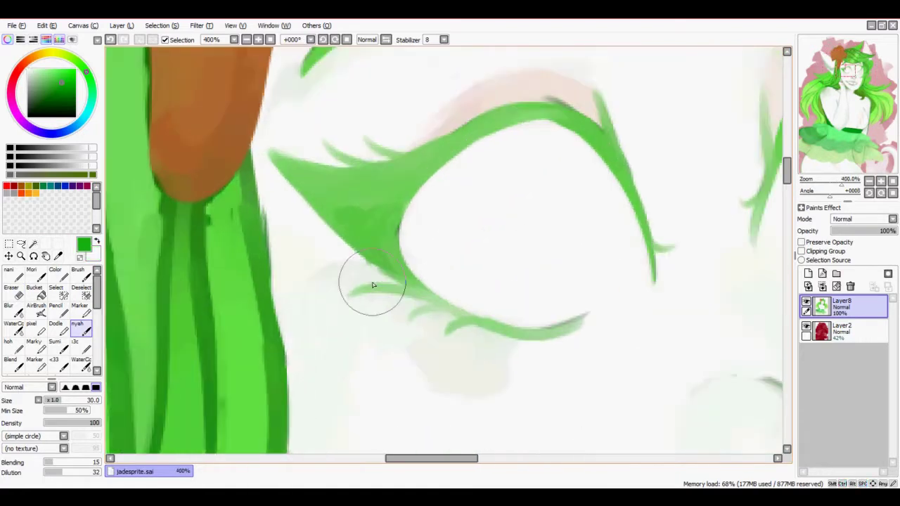
left_click_drag(542, 201, 587, 184)
Shade the rims and upper parts of both irises in dark green at size 14, leaving the centers brighter
key("bracketleft")
key("bracketleft")
key("bracketleft")
key("bracketleft")
left_click_drag(619, 158, 613, 232)
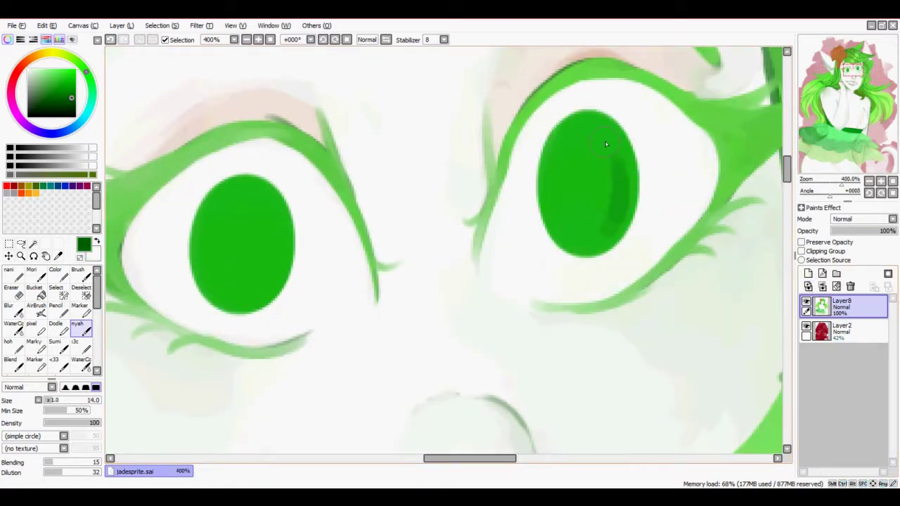
left_click_drag(562, 119, 552, 246)
left_click_drag(619, 141, 605, 253)
left_click_drag(303, 211, 287, 251)
mouse_move(239, 172)
left_mouse_down()
mouse_move(238, 256)
mouse_move(241, 195)
mouse_move(253, 295)
left_mouse_up()
left_click(238, 256, "alt")
left_click_drag(563, 141, 591, 246)
left_click_drag(605, 134, 583, 246)
Add a Screen clipping layer and dab a round pale green highlight on each iris at size 20
key("bracketright")
key("bracketright")
left_click(808, 273)
left_click(801, 251)
left_click(607, 210)
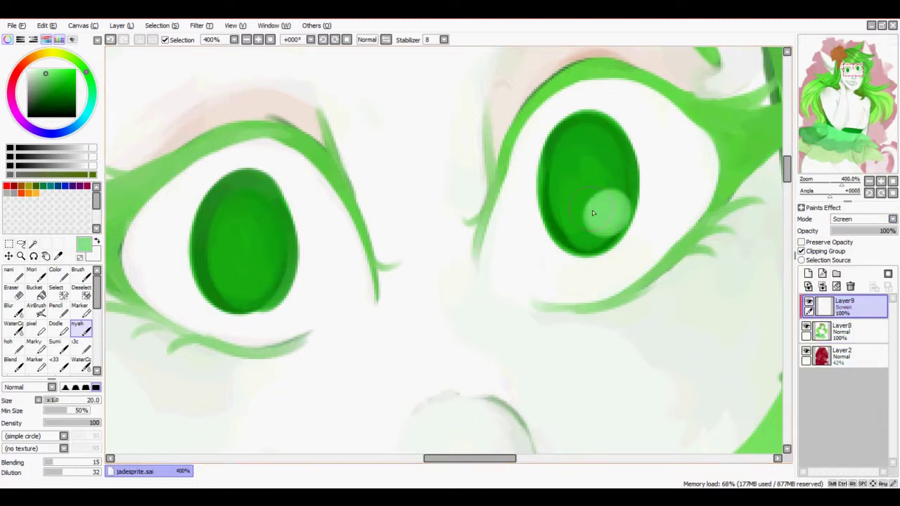
Paint small reflected-light arcs along the edges of both irises at size 9 and merge the highlight layer down
key("bracketleft")
key("bracketleft")
key("bracketleft")
left_click_drag(218, 230, 205, 202)
left_click_drag(563, 140, 546, 175)
key("ctrl+e")
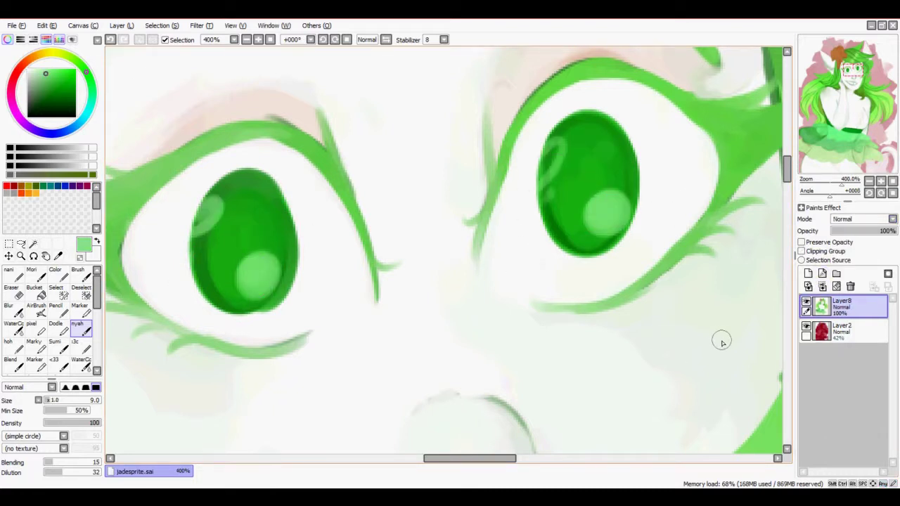
Draw white broken-heart pupils in both eyes on a new layer and merge them into Layer8
key("ctrl+shift+n")
mouse_move(589, 205)
left_mouse_down()
mouse_move(615, 158)
mouse_move(589, 210)
left_mouse_up()
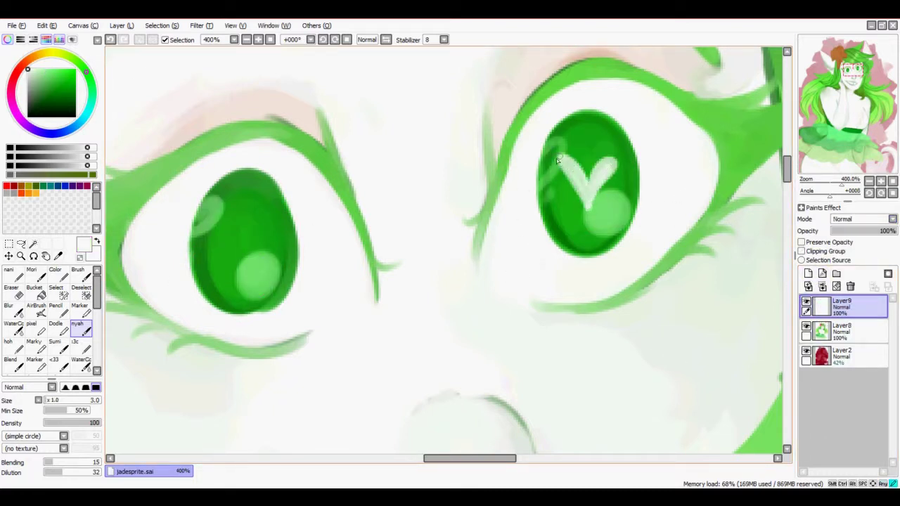
left_click_drag(344, 257, 416, 200)
left_click_drag(319, 210, 345, 156)
mouse_move(319, 205)
left_mouse_down()
mouse_move(286, 161)
mouse_move(318, 208)
left_mouse_up()
key("n")
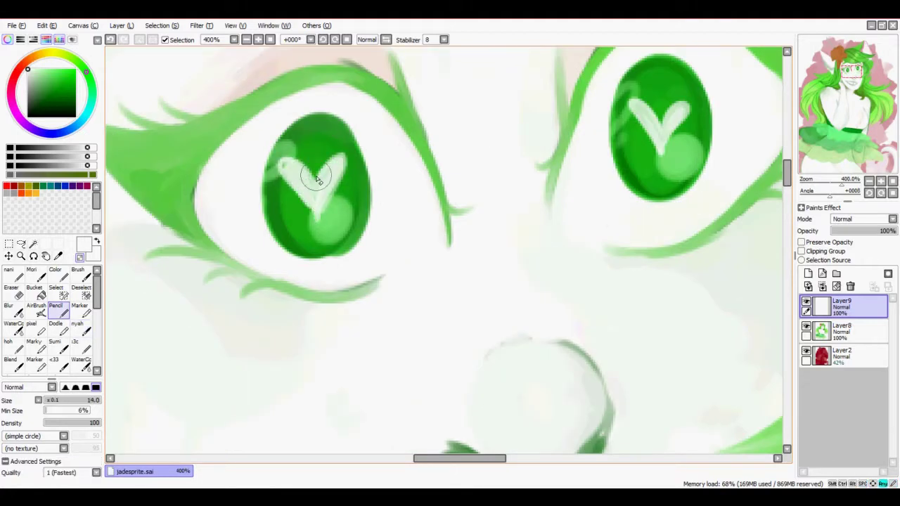
scroll(661, 116, "down", 2)
left_click(836, 287)
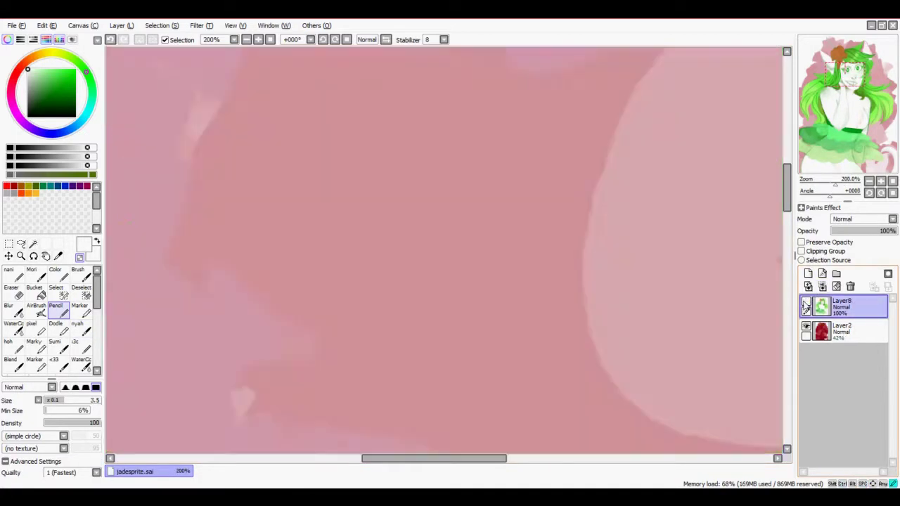
Add a new layer and paint orange-brown patches under both eyes at size 16, using the hair flower's color
left_click(808, 274)
scroll(491, 271, "down", 1)
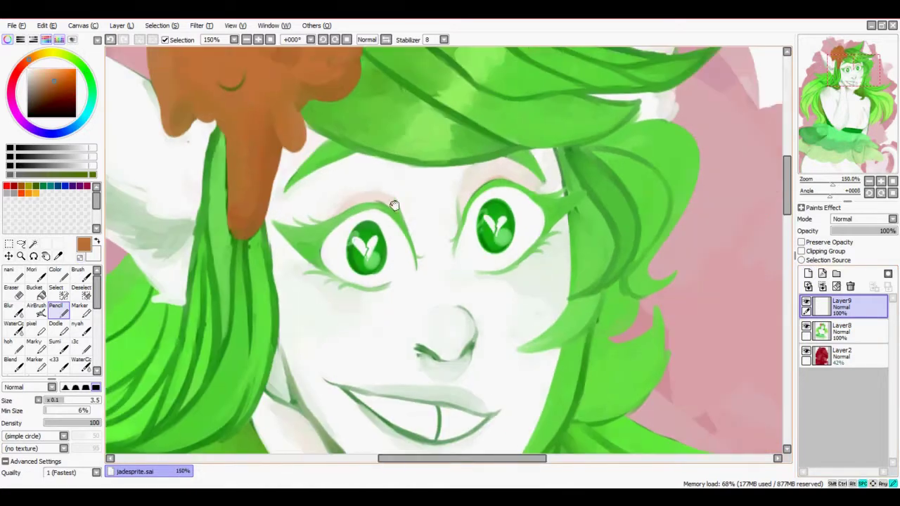
key("b")
mouse_move(540, 232)
left_mouse_down()
mouse_move(534, 253)
mouse_move(547, 245)
left_mouse_up()
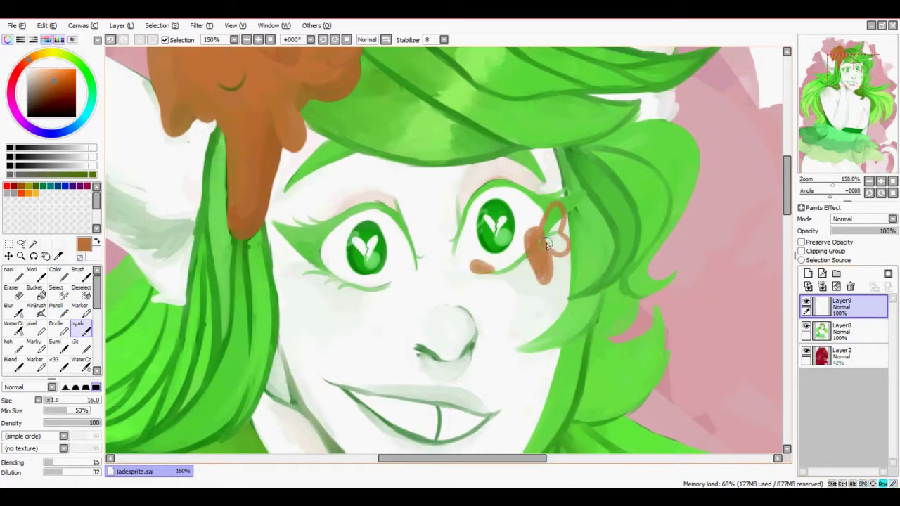
left_click_drag(394, 281, 506, 214)
scroll(450, 183, "down", 2)
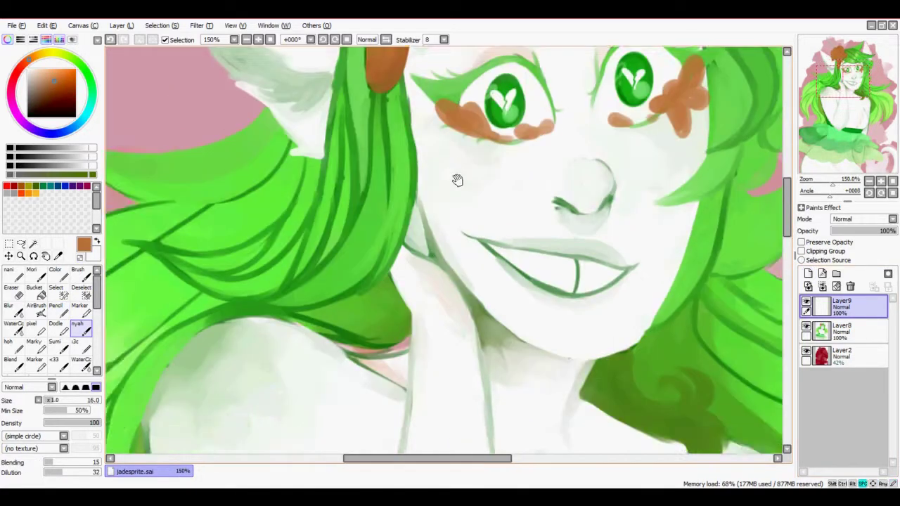
Paint orange-brown drips down the cheek and along both sides of the jaw and chin at size 16
scroll(438, 190, "up", 1)
left_click_drag(432, 156, 426, 223)
scroll(436, 196, "down", 2)
left_click_drag(437, 190, 468, 266)
left_click_drag(440, 206, 348, 213)
left_click_drag(588, 163, 571, 244)
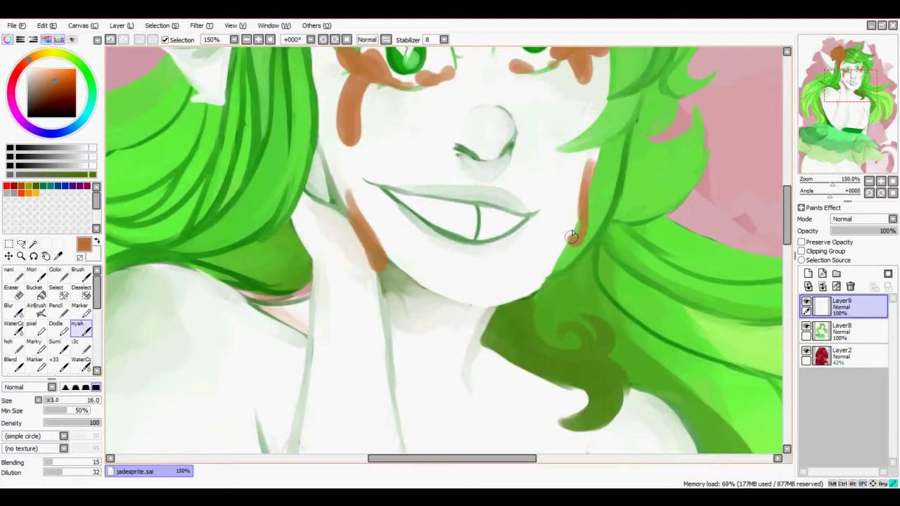
left_click_drag(529, 287, 491, 315)
left_click_drag(574, 234, 564, 215)
Fade the insides of the brown face patches with the transparent brush at sizes 16 and 20, leaving darker rims
scroll(386, 264, "up", 1)
scroll(386, 243, "up", 2)
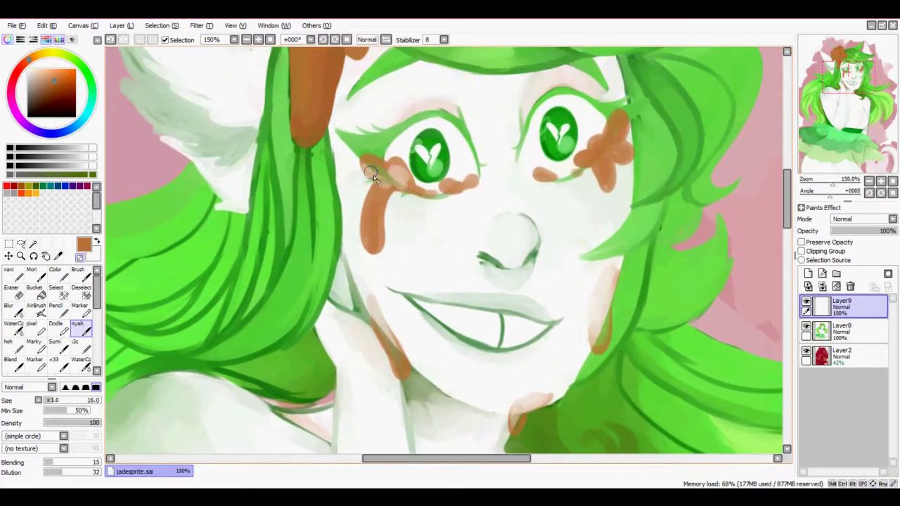
key("bracketright")
left_click_drag(590, 156, 581, 156)
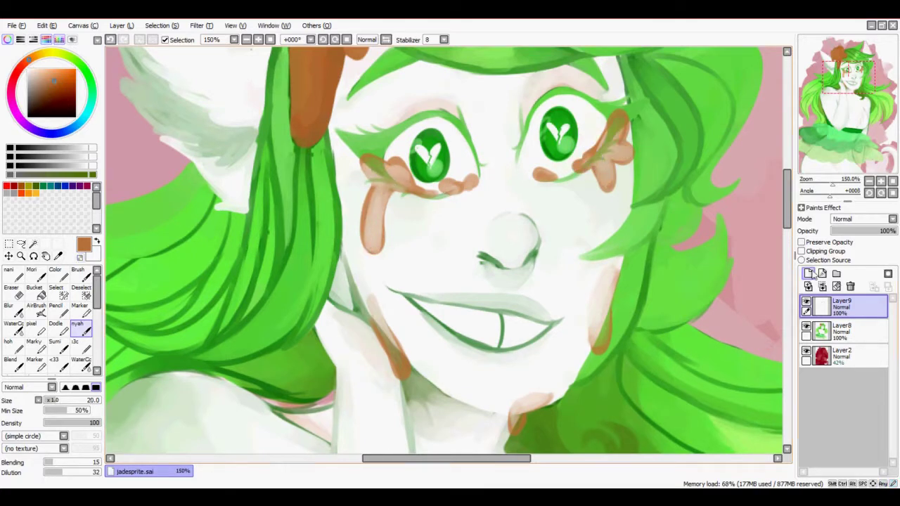
Add a Screen layer above the brown face patches, set the patches' layer to Multiply, and merge both into Layer8
left_click(809, 274)
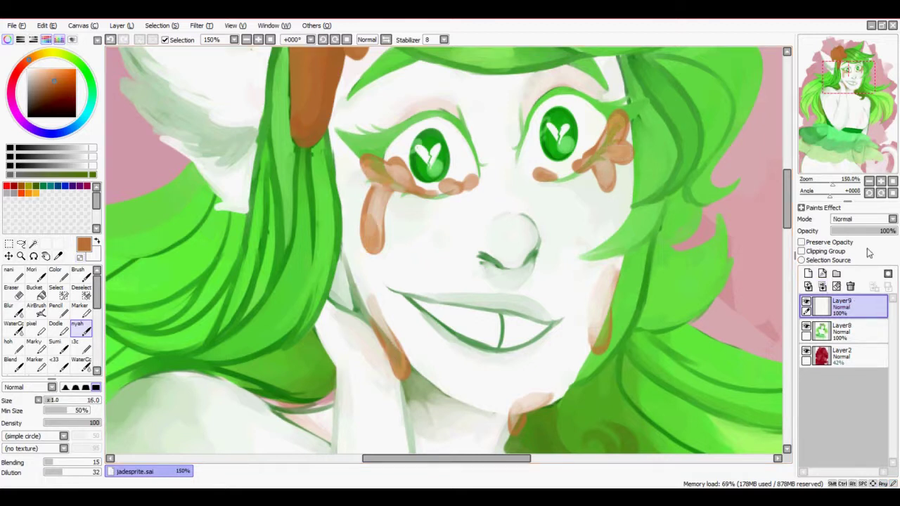
left_click(844, 330)
left_click(859, 219)
left_click(848, 263)
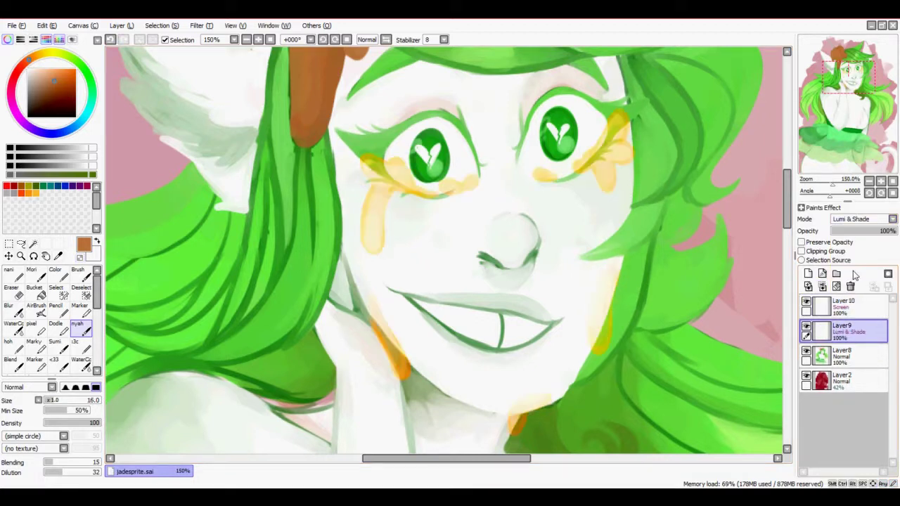
left_click(860, 219)
left_click(844, 238)
key("ctrl+e")
key("ctrl+e")
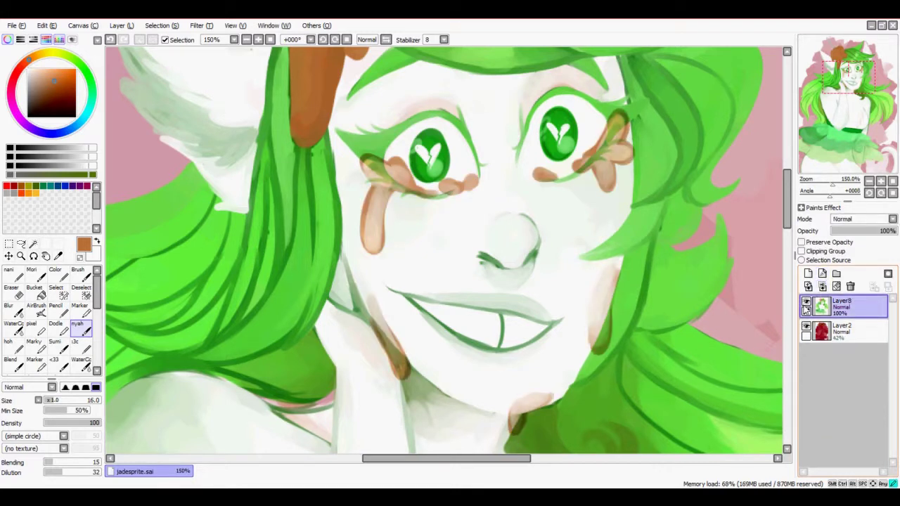
Add a new layer above Layer8 in Screen mode and clip it to the painting
key("ctrl+minus")
key("ctrl+minus")
left_click(808, 274)
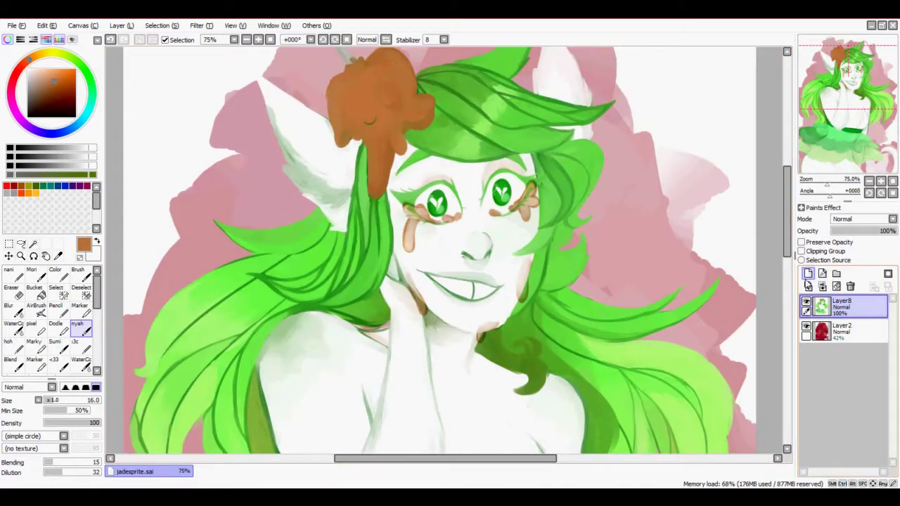
left_click(859, 219)
left_click(843, 246)
left_click(801, 251)
Paint soft light green highlights over the bangs and the long side locks at size 70
left_click(506, 98, "alt")
mouse_move(507, 99)
left_mouse_down()
mouse_move(486, 126)
mouse_move(445, 152)
mouse_move(492, 92)
left_mouse_up()
key("bracketright")
key("bracketright")
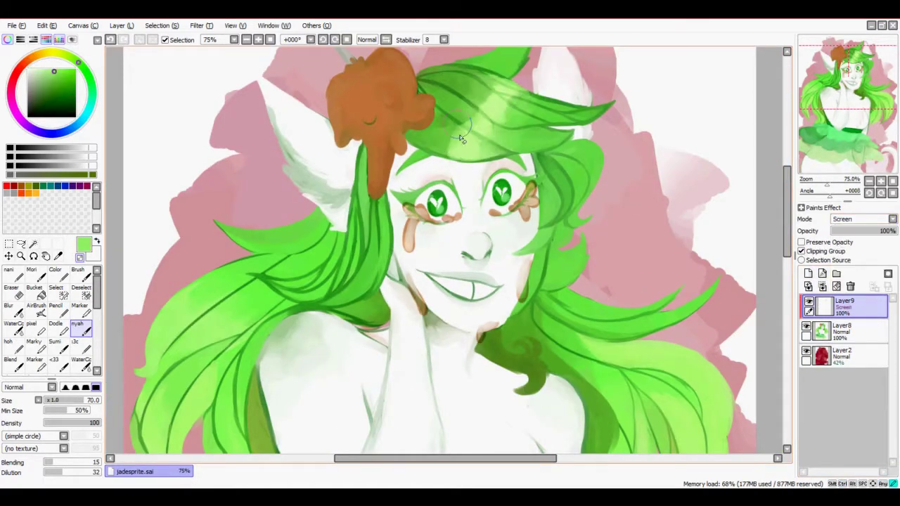
mouse_move(186, 303)
left_mouse_down()
mouse_move(291, 201)
mouse_move(345, 256)
mouse_move(295, 208)
left_mouse_up()
mouse_move(768, 296)
left_mouse_down()
mouse_move(596, 228)
mouse_move(605, 267)
mouse_move(627, 235)
left_mouse_up()
left_click_drag(482, 144, 612, 236)
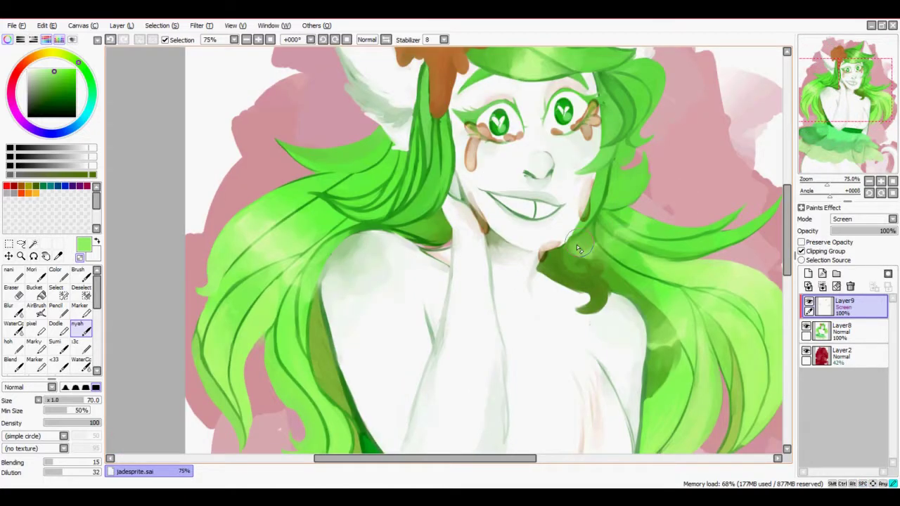
Brighten the ruffles around the skirt's round fold with light green highlights at size 70
scroll(503, 161, "down", 5)
scroll(476, 261, "down", 4)
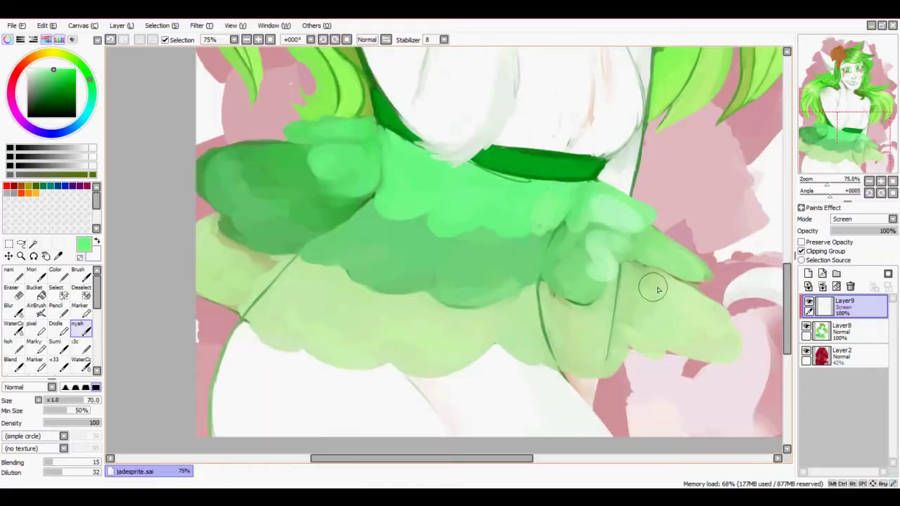